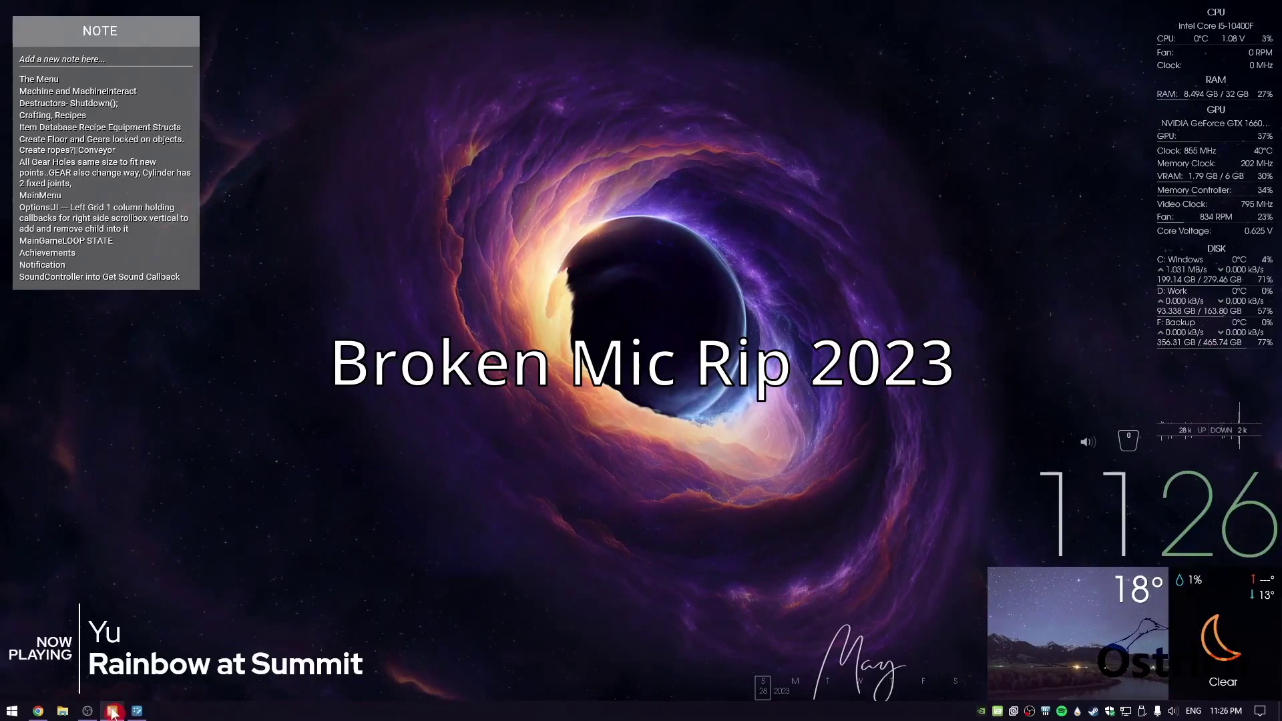
Switch to the UnigineEditor window with the Particles world open
{"action": "left_click", "coordinate": [112, 711]}
{"action": "left_click", "coordinate": [728, 149]}
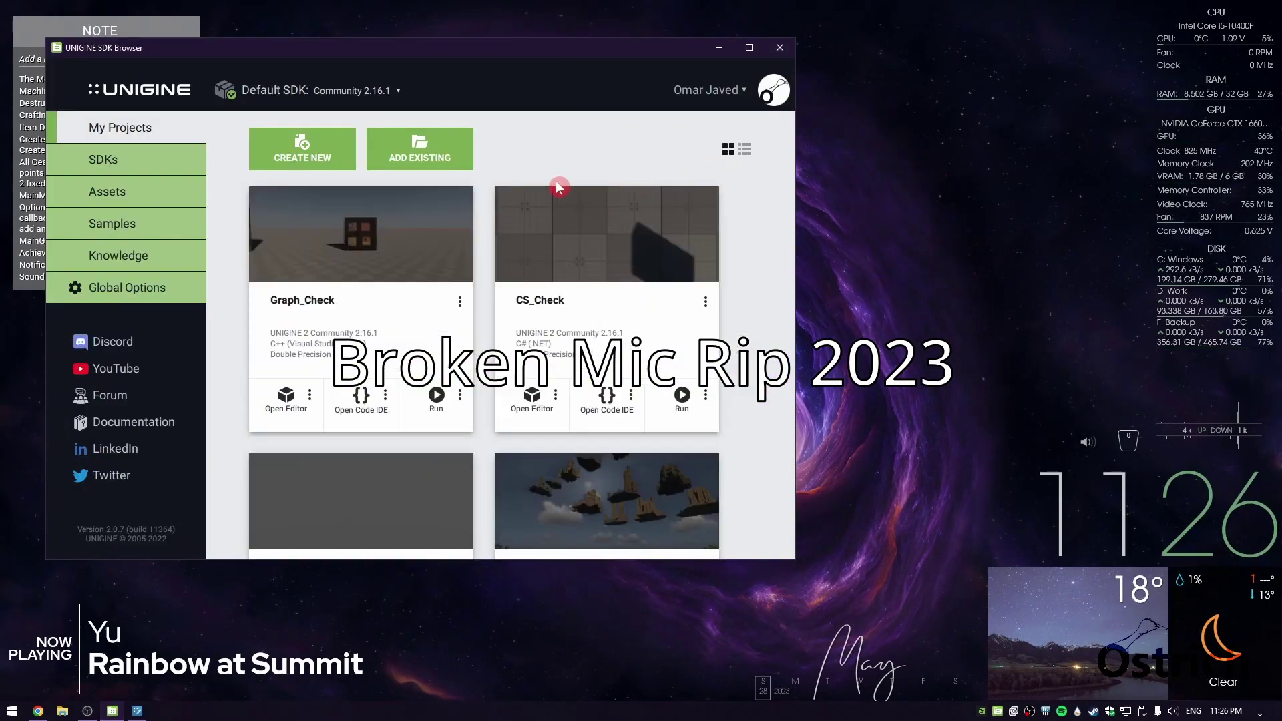
{"action": "left_click", "coordinate": [141, 712]}
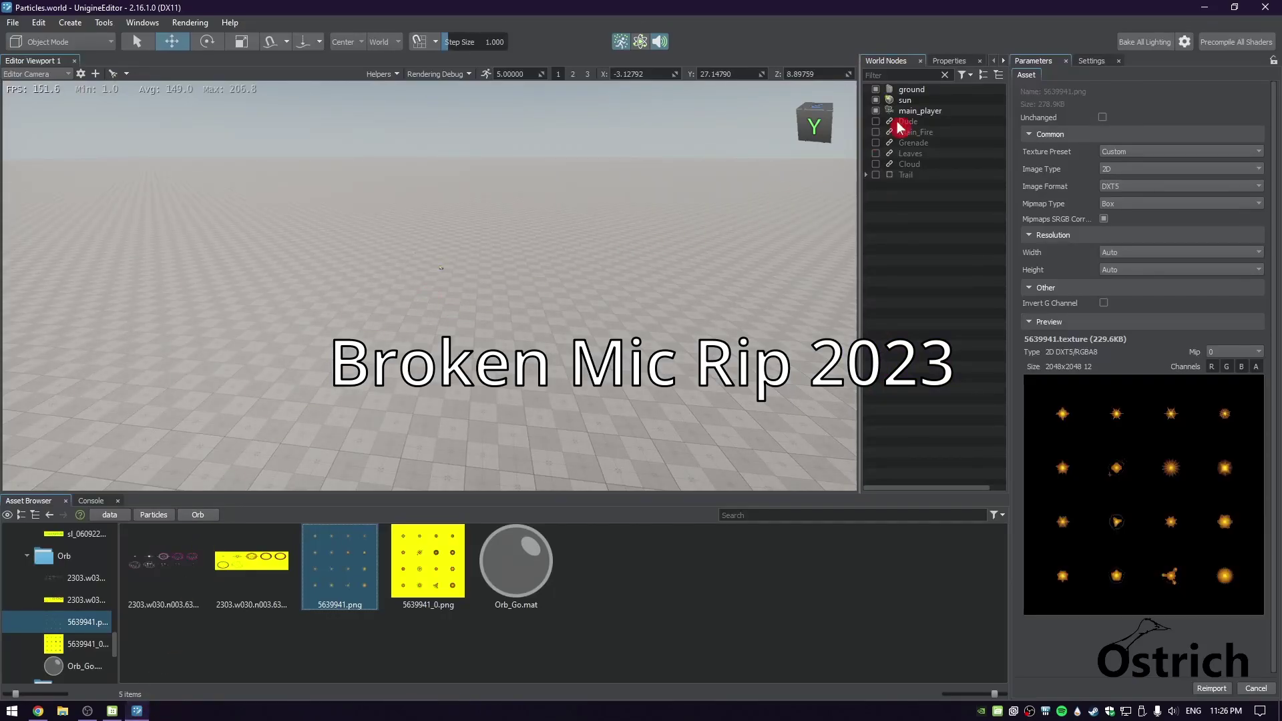
{"action": "right_click_drag", "start_coordinate": [523, 374], "coordinate": [524, 183]}
{"action": "right_click", "coordinate": [474, 172]}
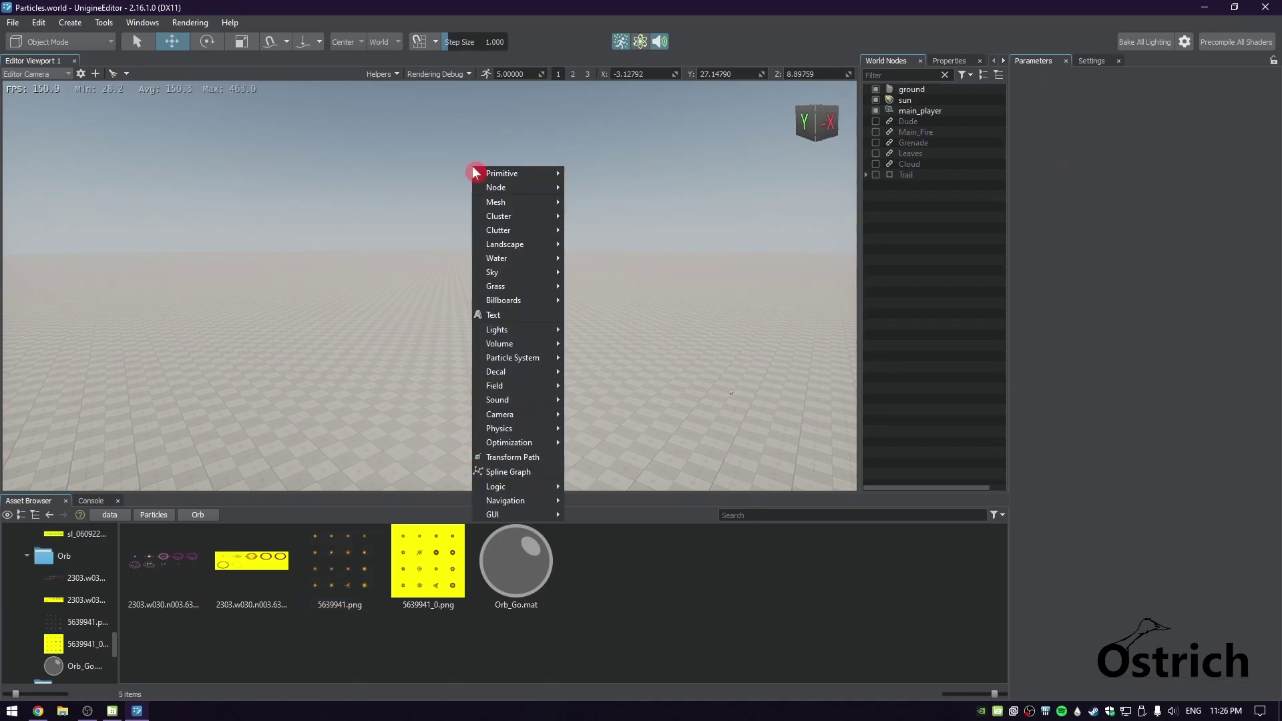
{"action": "mouse_move", "coordinate": [519, 414]}
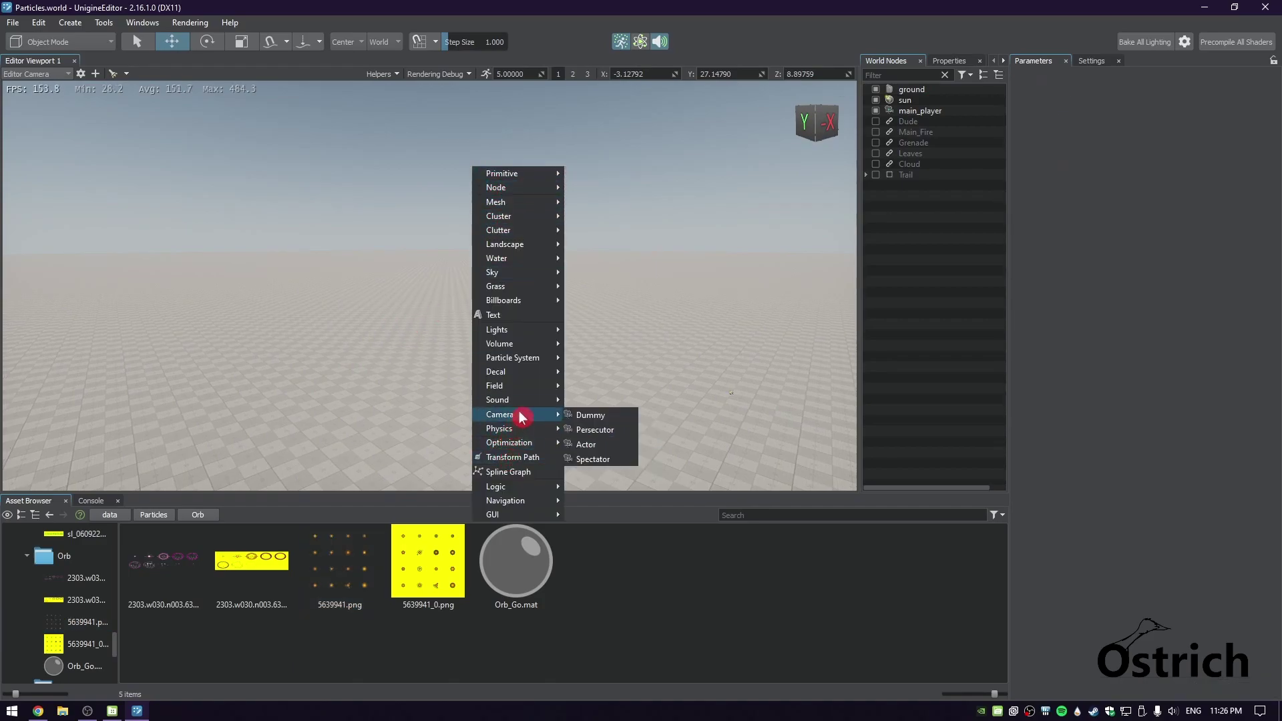
{"action": "left_click", "coordinate": [507, 16]}
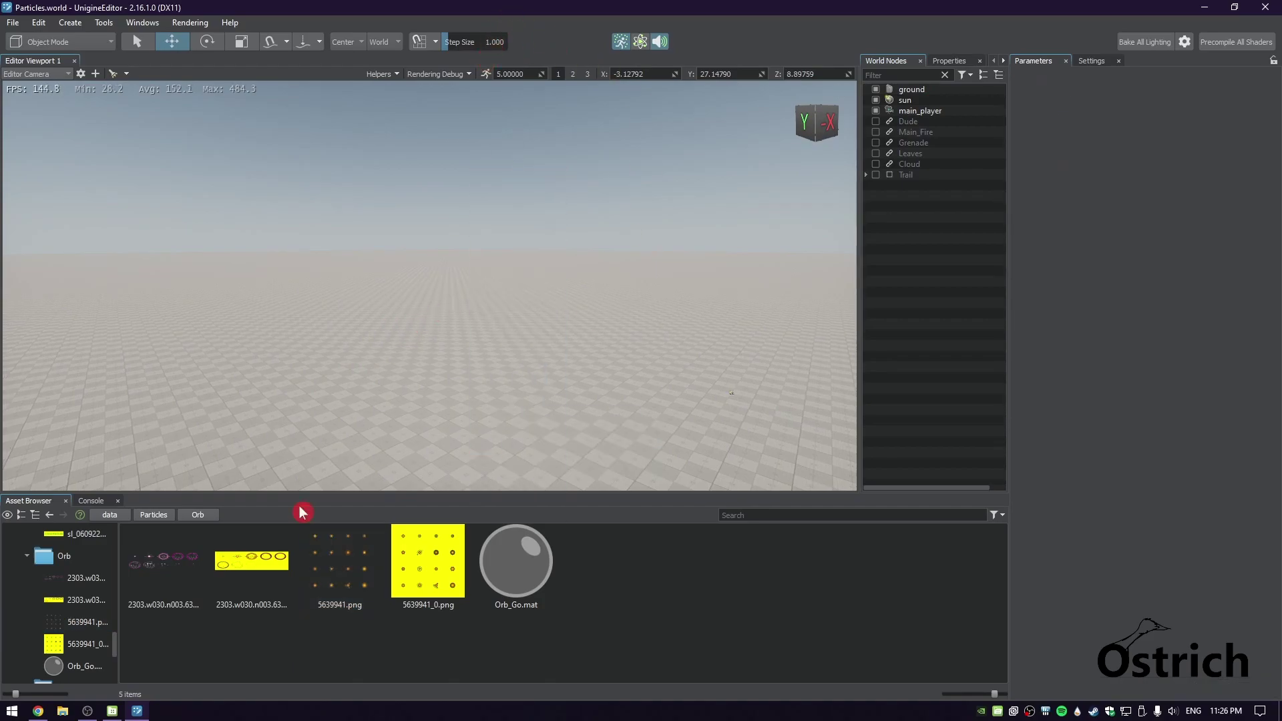
{"action": "left_click", "coordinate": [38, 711]}
{"action": "mouse_move", "coordinate": [1277, 100]}
{"action": "left_mouse_down"}
{"action": "mouse_move", "coordinate": [1276, 272]}
{"action": "mouse_move", "coordinate": [1276, 77]}
{"action": "left_mouse_up"}
{"action": "key", "text": "alt+Tab"}
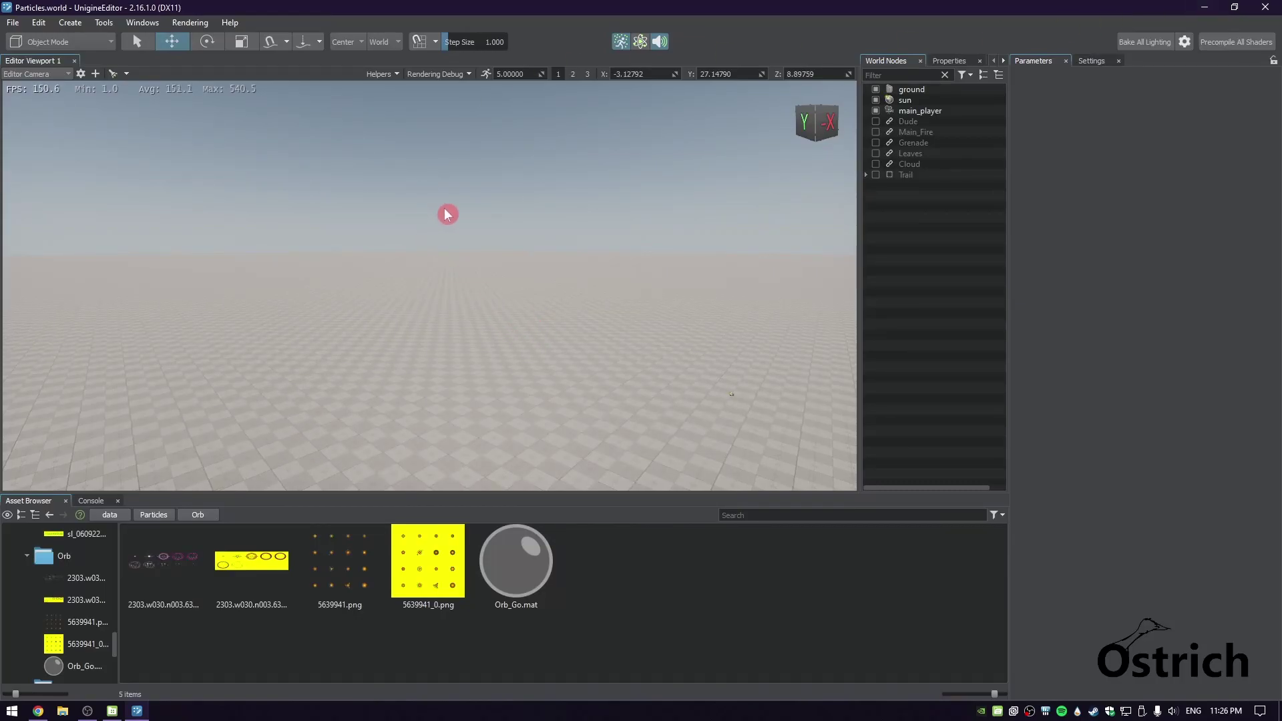
Create a Particles object from the Particle System category and place it above the ground in the viewport
{"action": "right_click", "coordinate": [451, 186]}
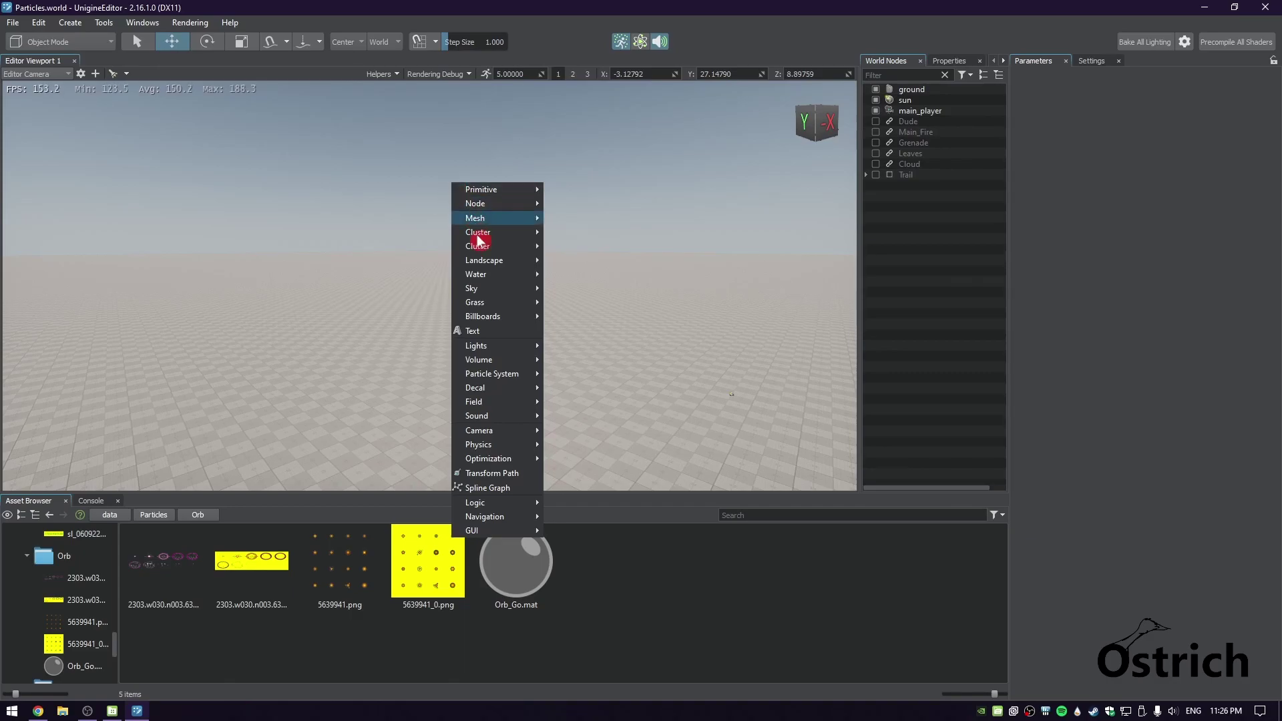
{"action": "mouse_move", "coordinate": [514, 380]}
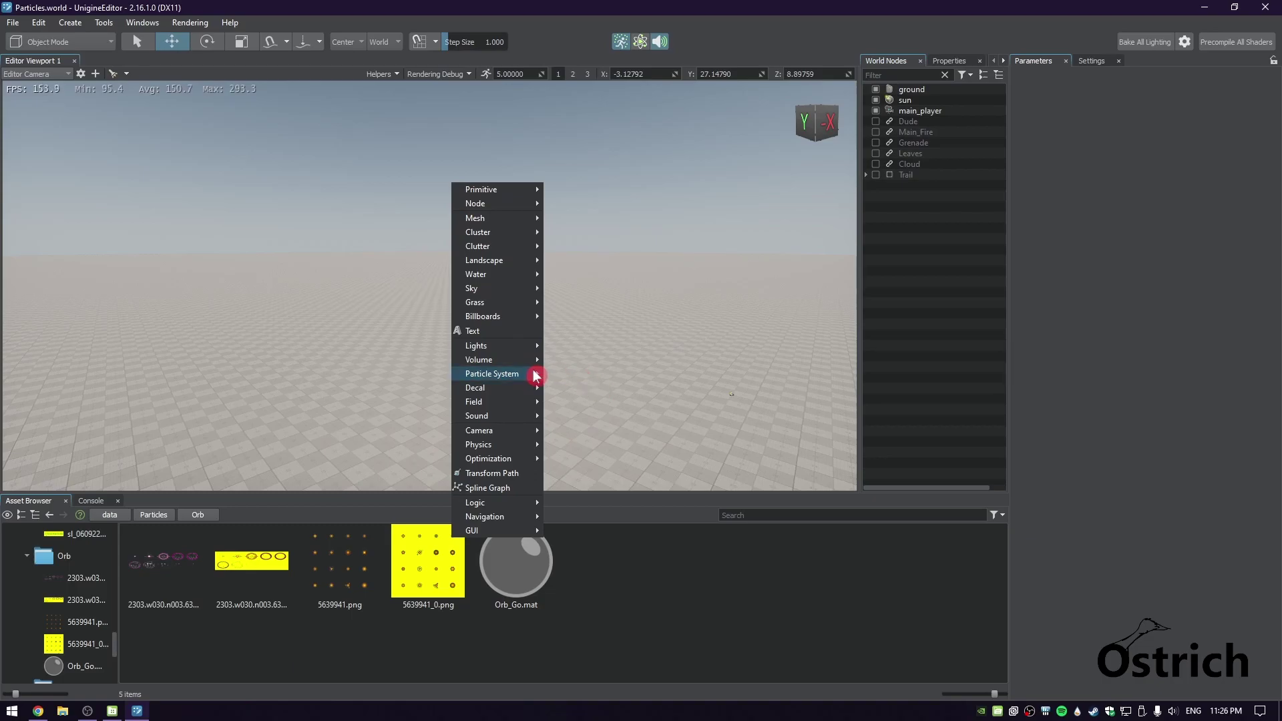
{"action": "left_click", "coordinate": [567, 375]}
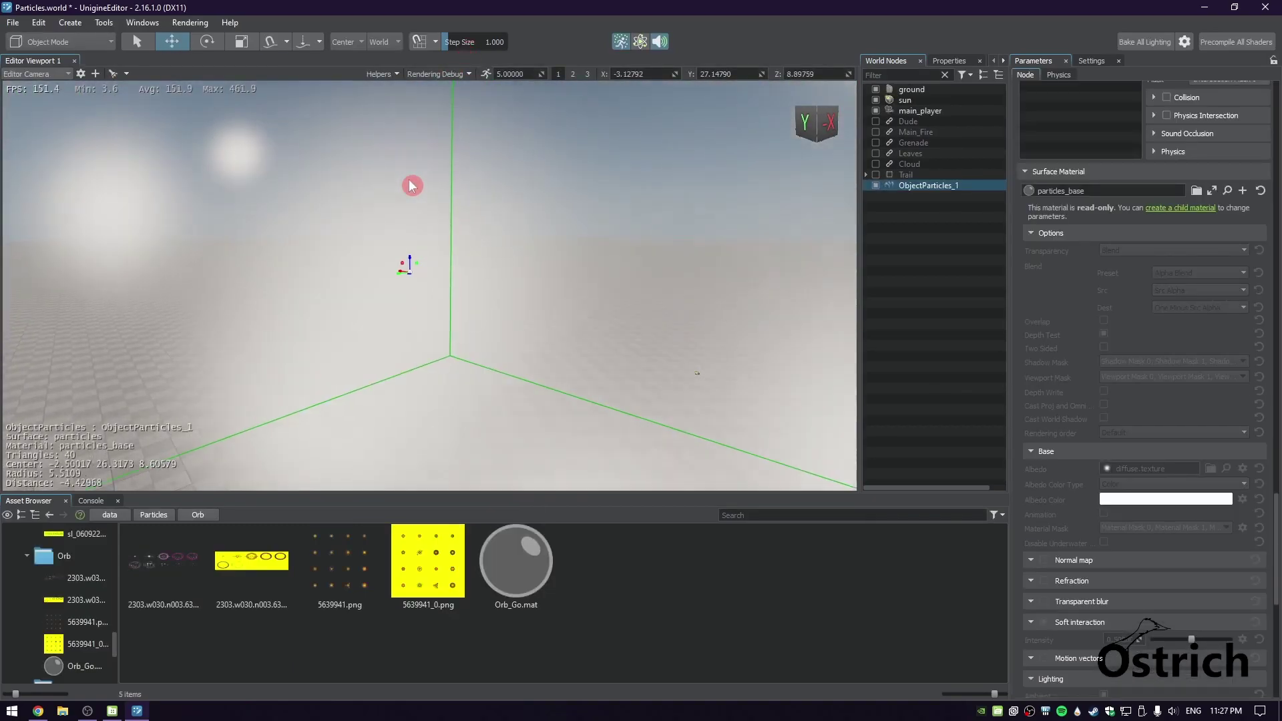
{"action": "right_click_drag", "start_coordinate": [412, 185], "coordinate": [580, 254]}
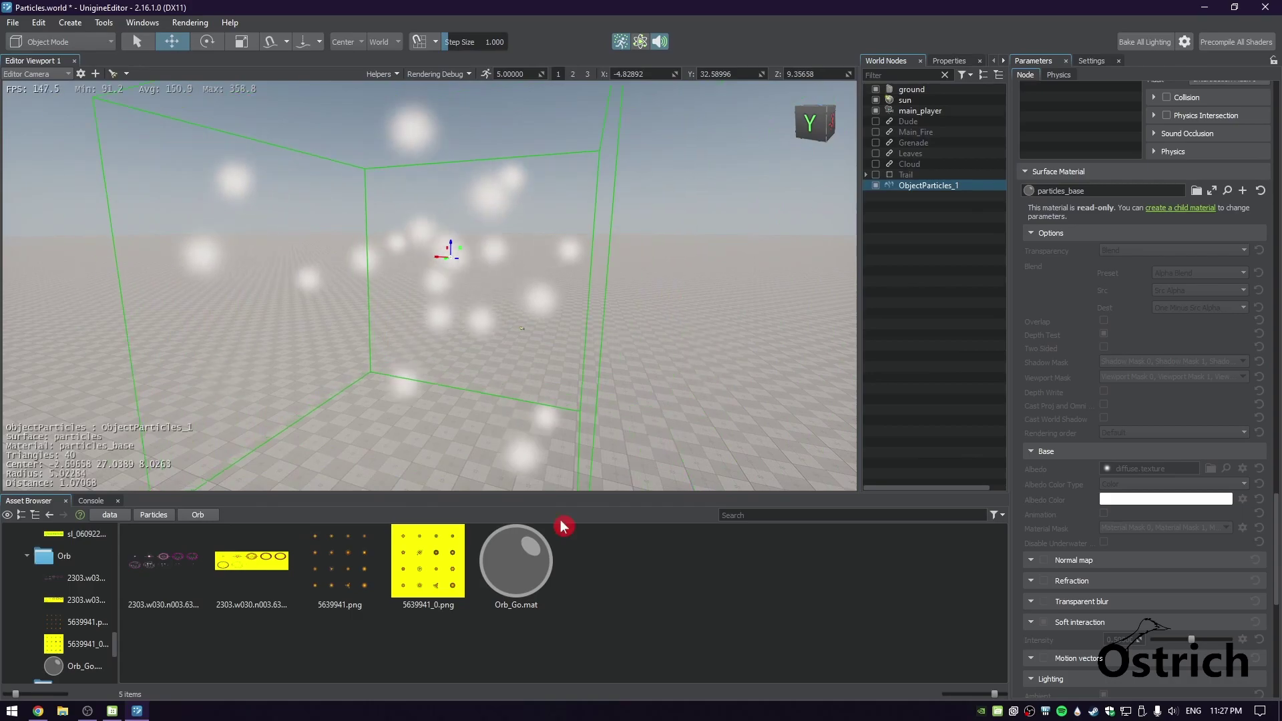
Collapse the Periodic Update section of the particle object's parameters and widen the parameters area to show the Emission settings
{"action": "scroll", "coordinate": [1135, 333], "scroll_direction": "up", "scroll_amount": 10}
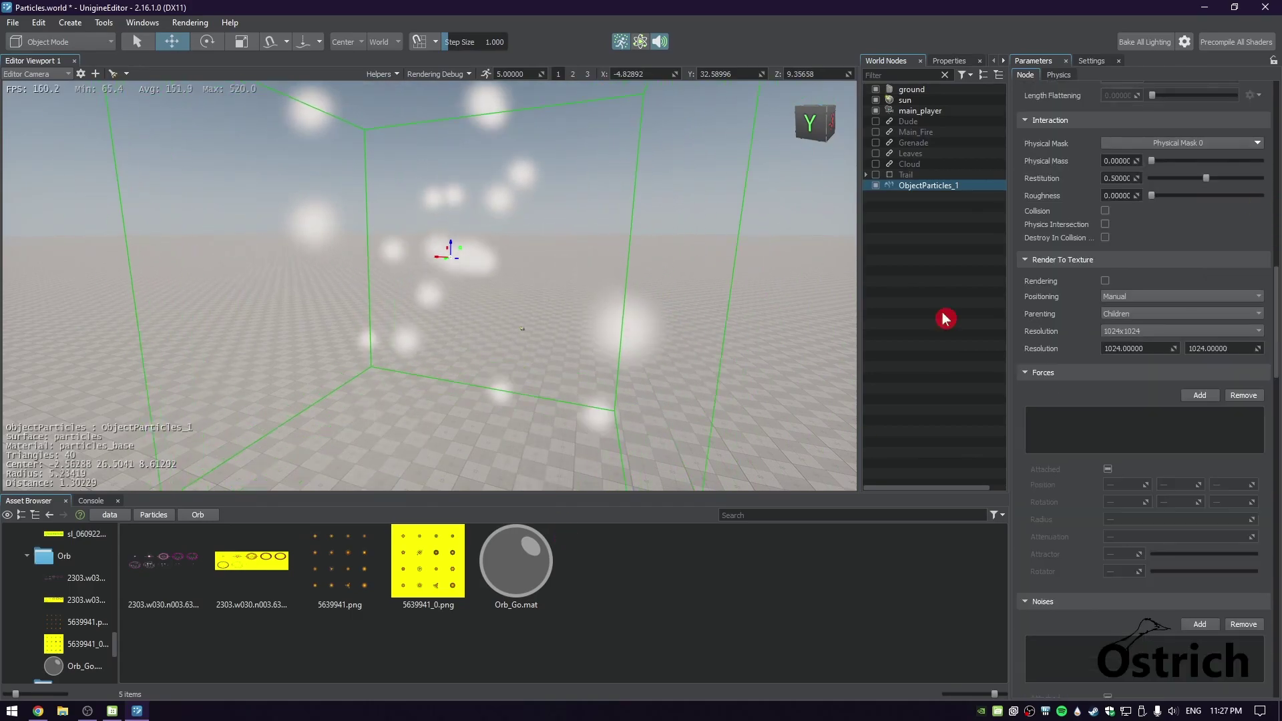
{"action": "left_click", "coordinate": [1275, 204]}
{"action": "left_click_drag", "start_coordinate": [1275, 204], "coordinate": [1276, 107]}
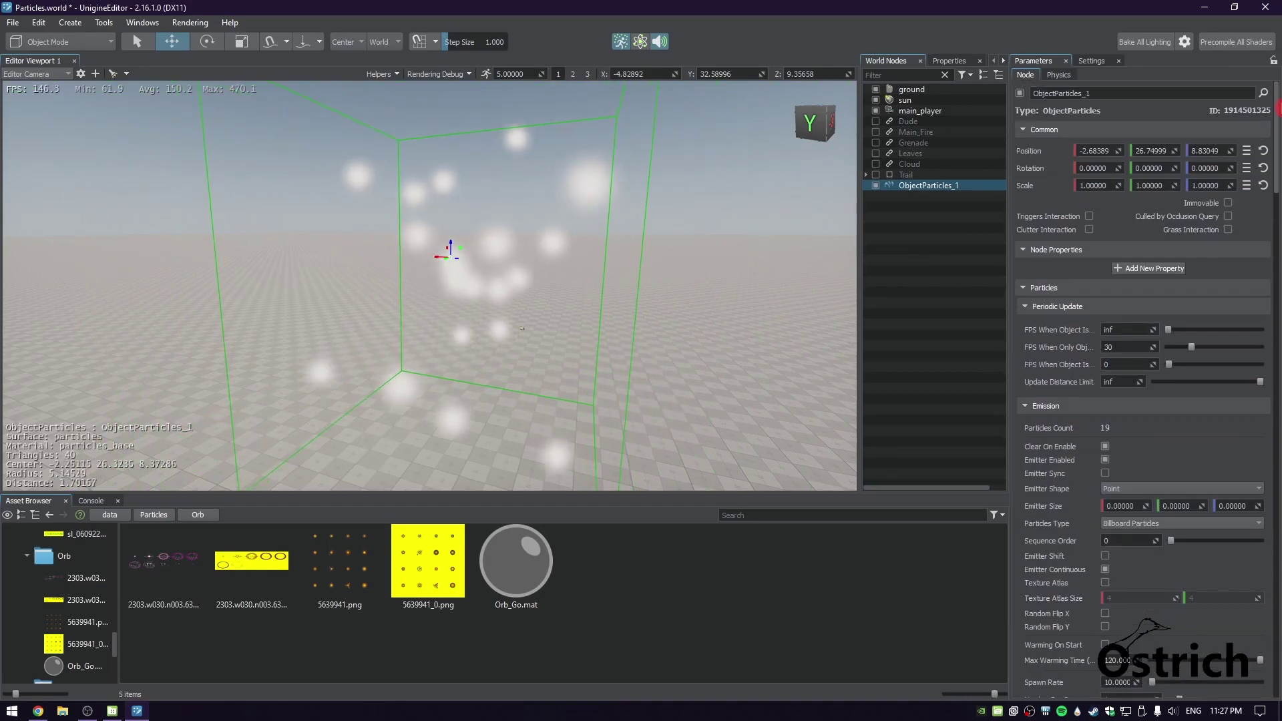
{"action": "scroll", "coordinate": [1081, 135], "scroll_direction": "down", "scroll_amount": 5}
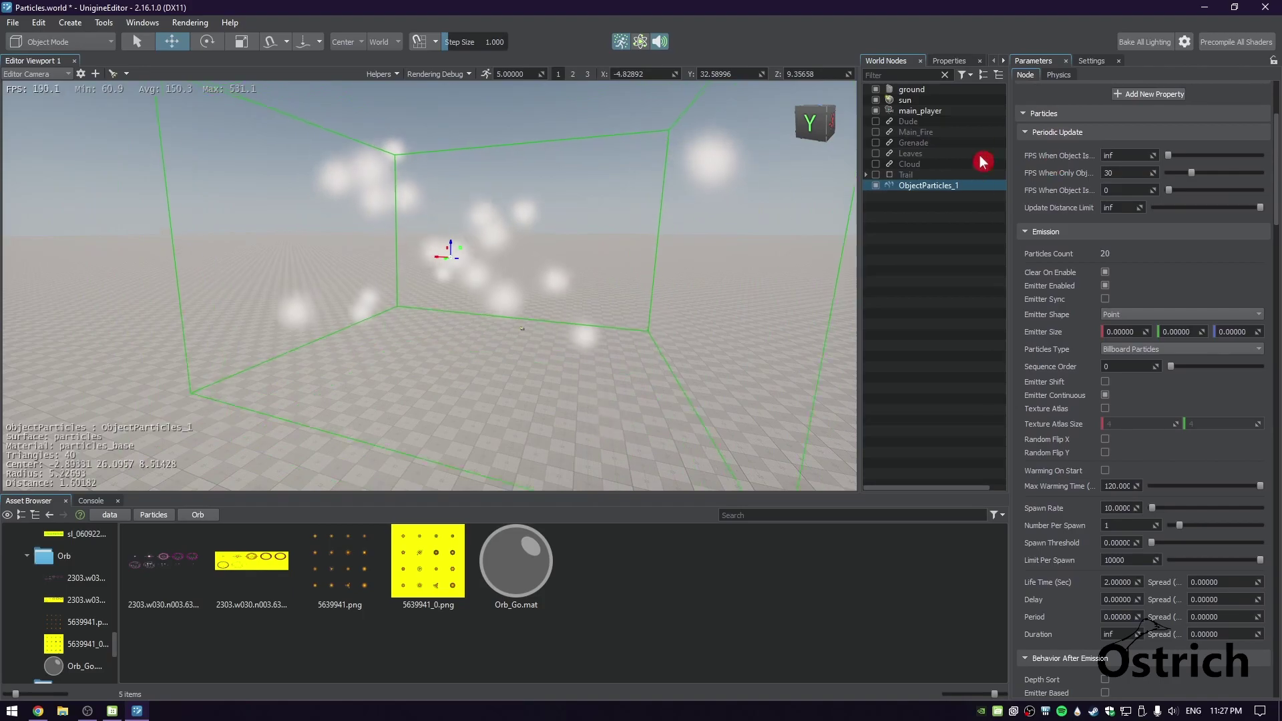
{"action": "left_click", "coordinate": [1060, 135]}
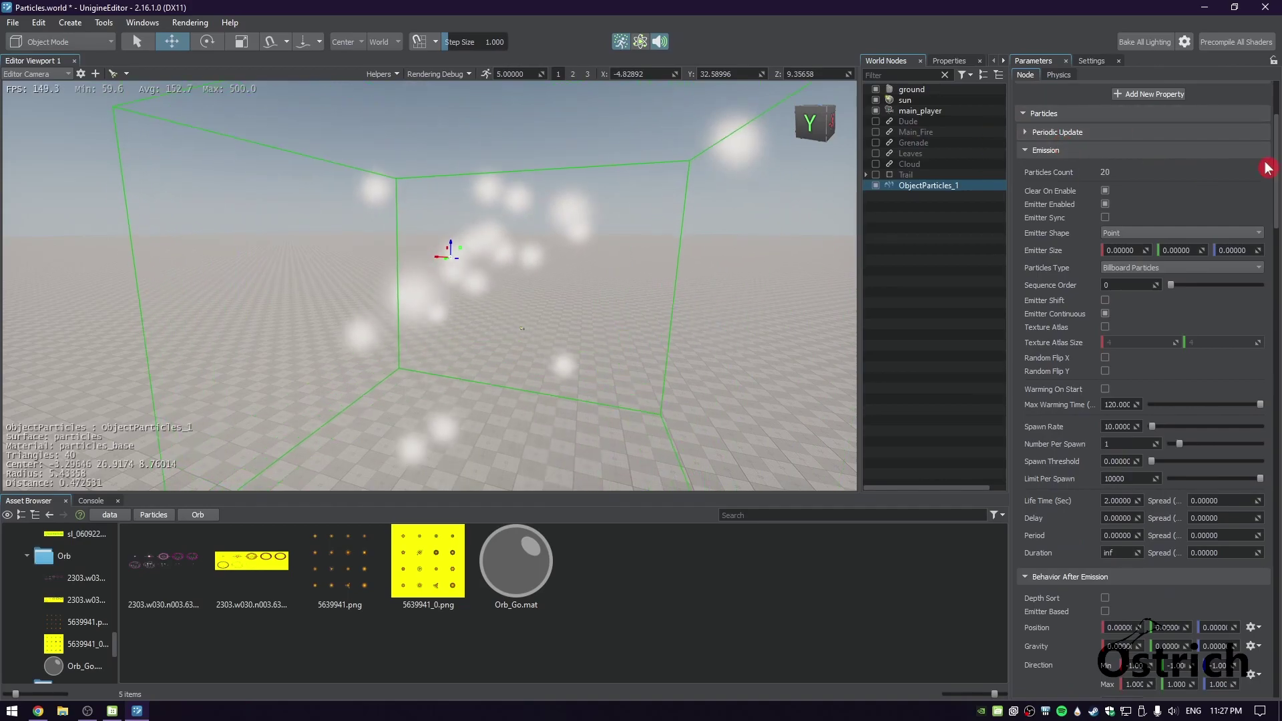
{"action": "left_click_drag", "start_coordinate": [1015, 249], "coordinate": [819, 249]}
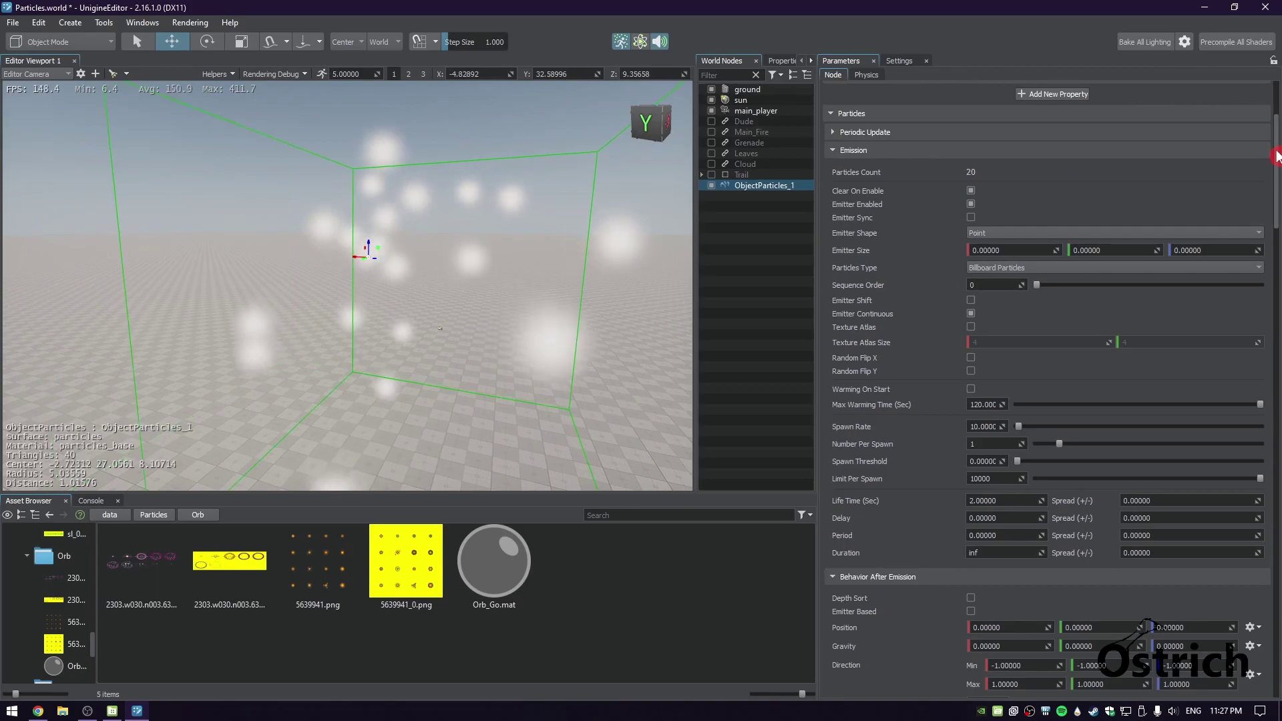
{"action": "left_click_drag", "start_coordinate": [1274, 154], "coordinate": [1274, 146]}
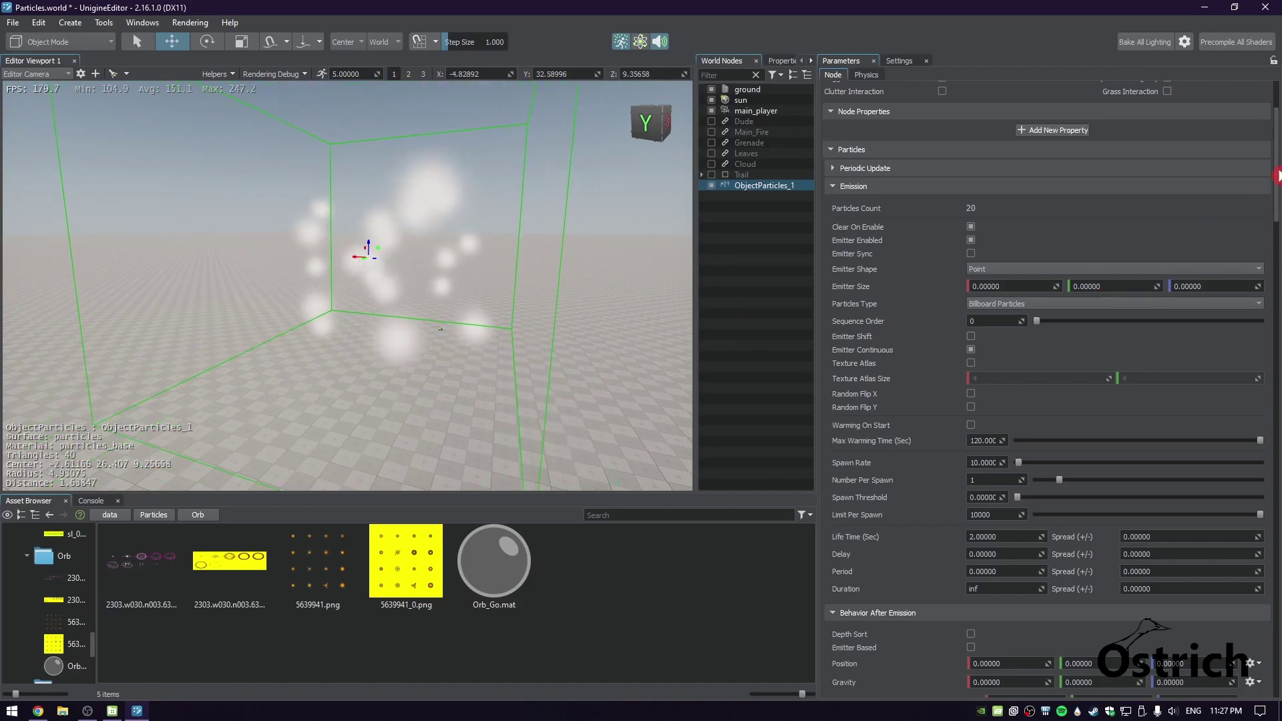
Toggle the Emitter Enabled option and the particle node off and back on to compare their effect
{"action": "scroll", "coordinate": [1276, 175], "scroll_direction": "down", "scroll_amount": 1}
{"action": "left_click", "coordinate": [971, 230]}
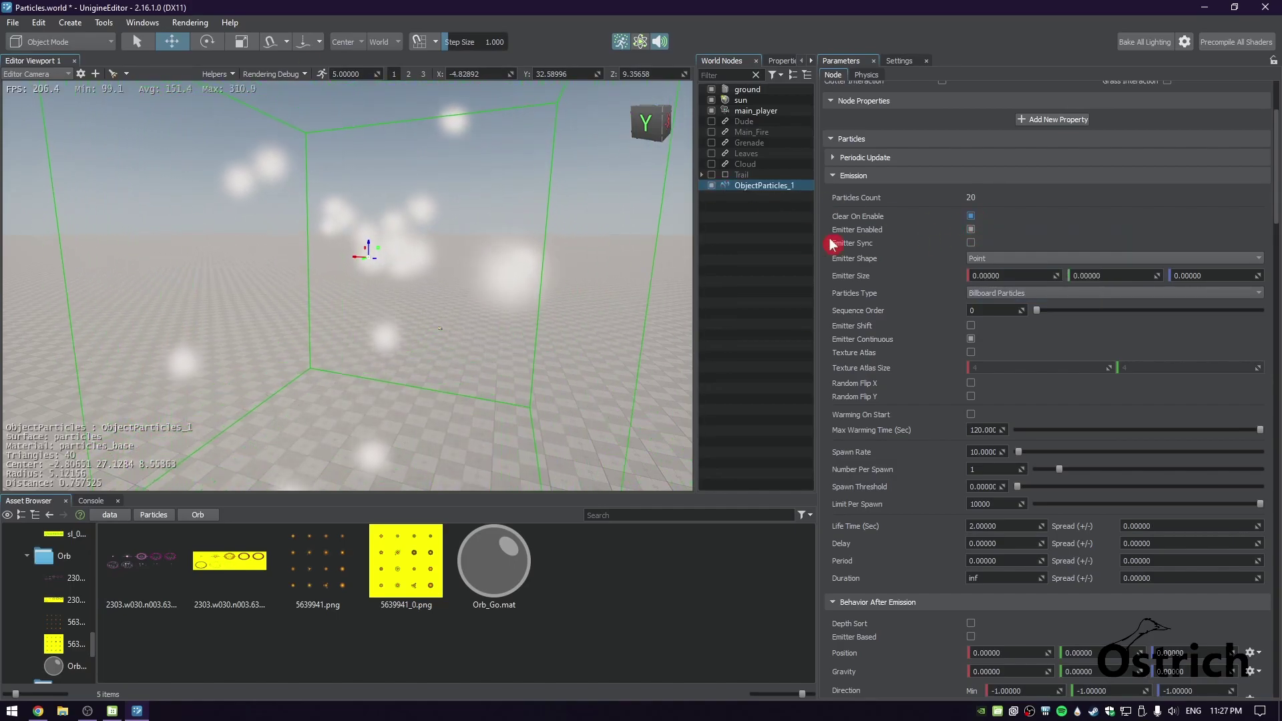
{"action": "left_click", "coordinate": [711, 186]}
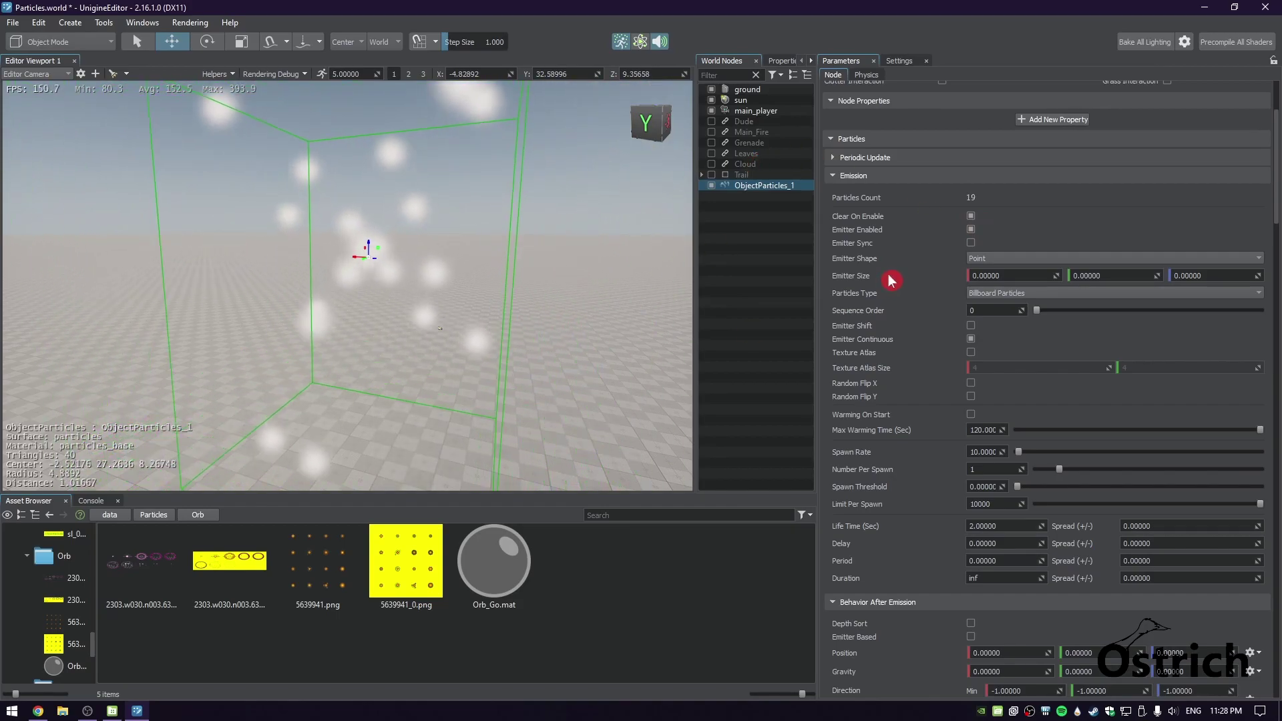
Review the available emitter shapes and the particle type descriptions, keeping the emitter shape at Point
{"action": "left_click", "coordinate": [1008, 261]}
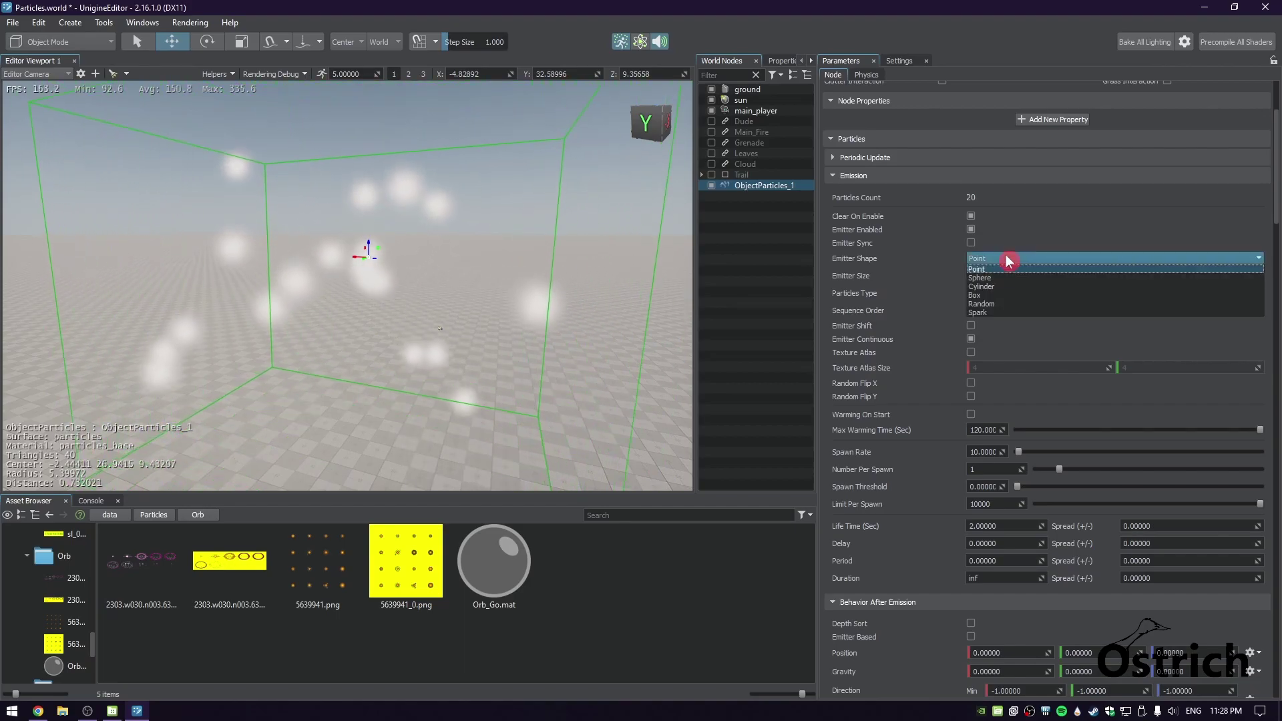
{"action": "left_click", "coordinate": [1008, 260]}
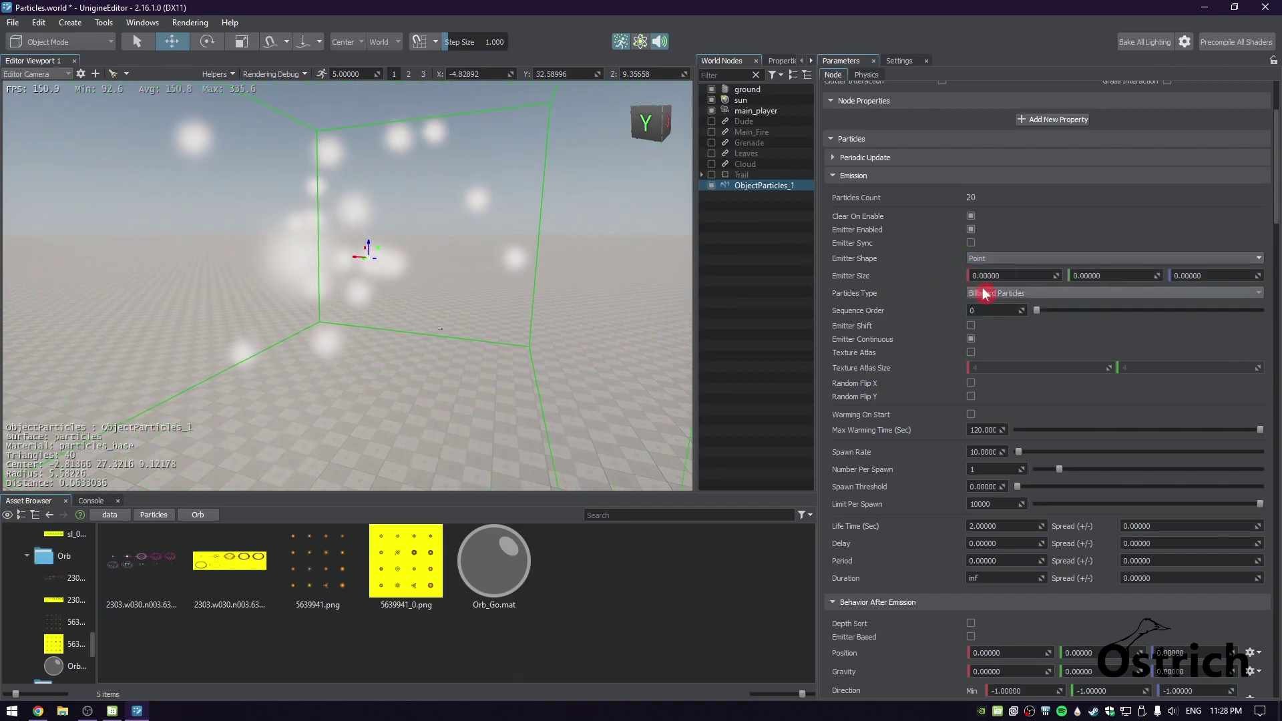
{"action": "left_click", "coordinate": [980, 259]}
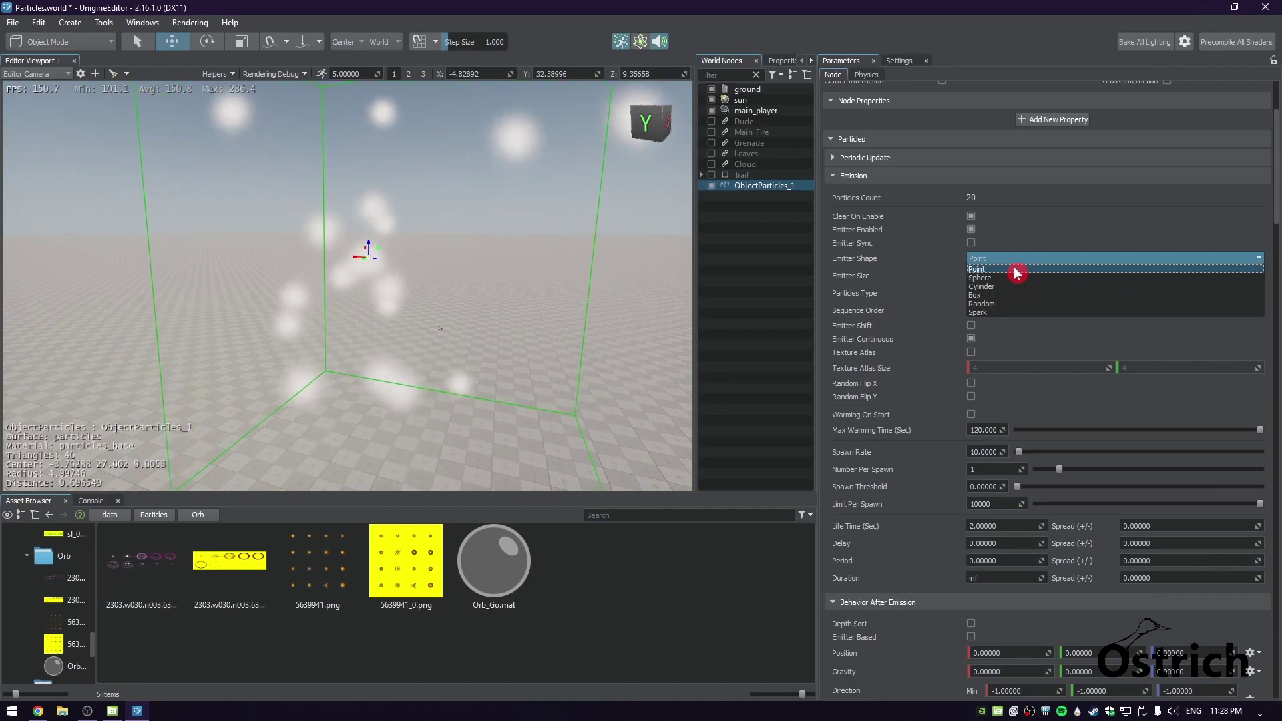
{"action": "left_click", "coordinate": [911, 262]}
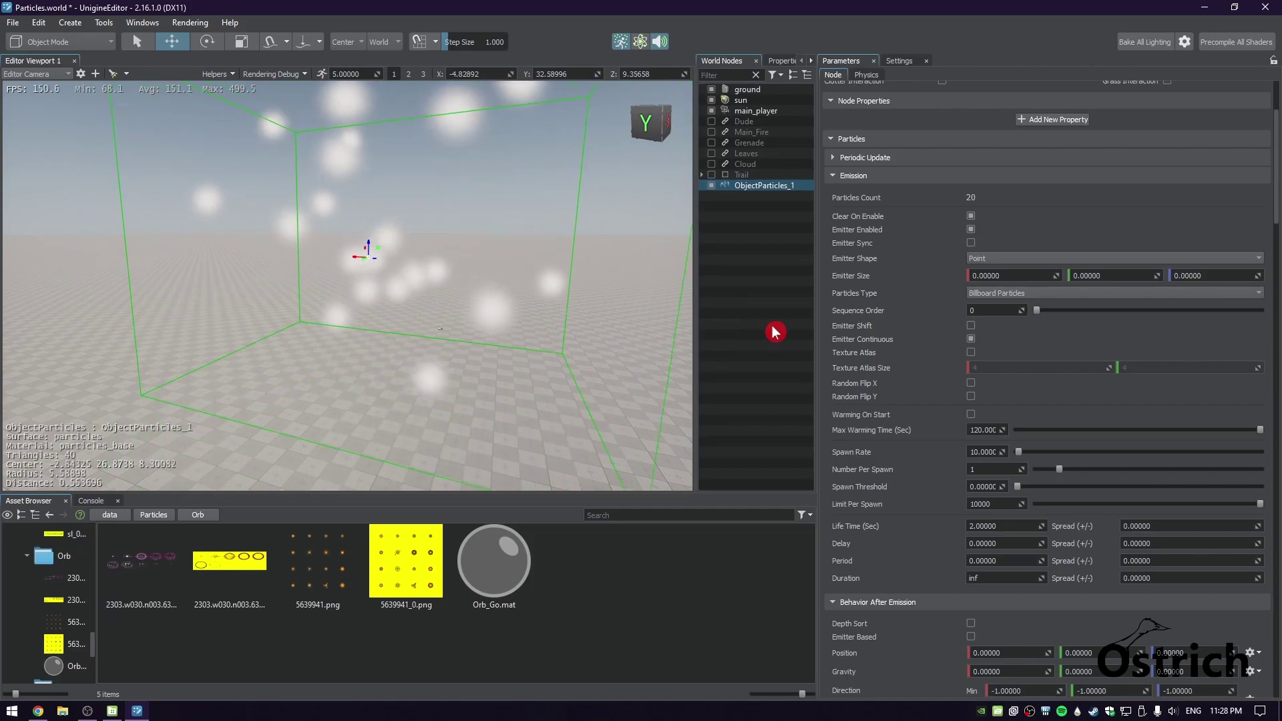
{"action": "mouse_move", "coordinate": [974, 293]}
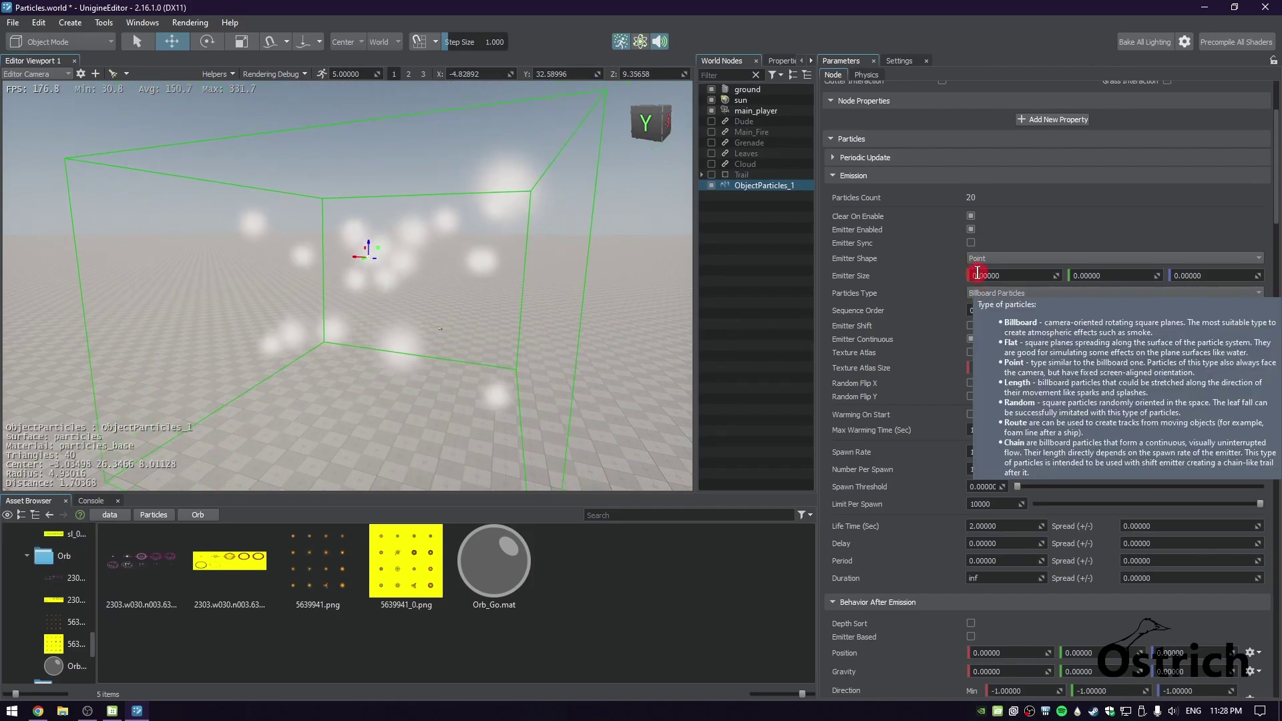
{"action": "left_click", "coordinate": [993, 261]}
{"action": "left_click", "coordinate": [993, 262]}
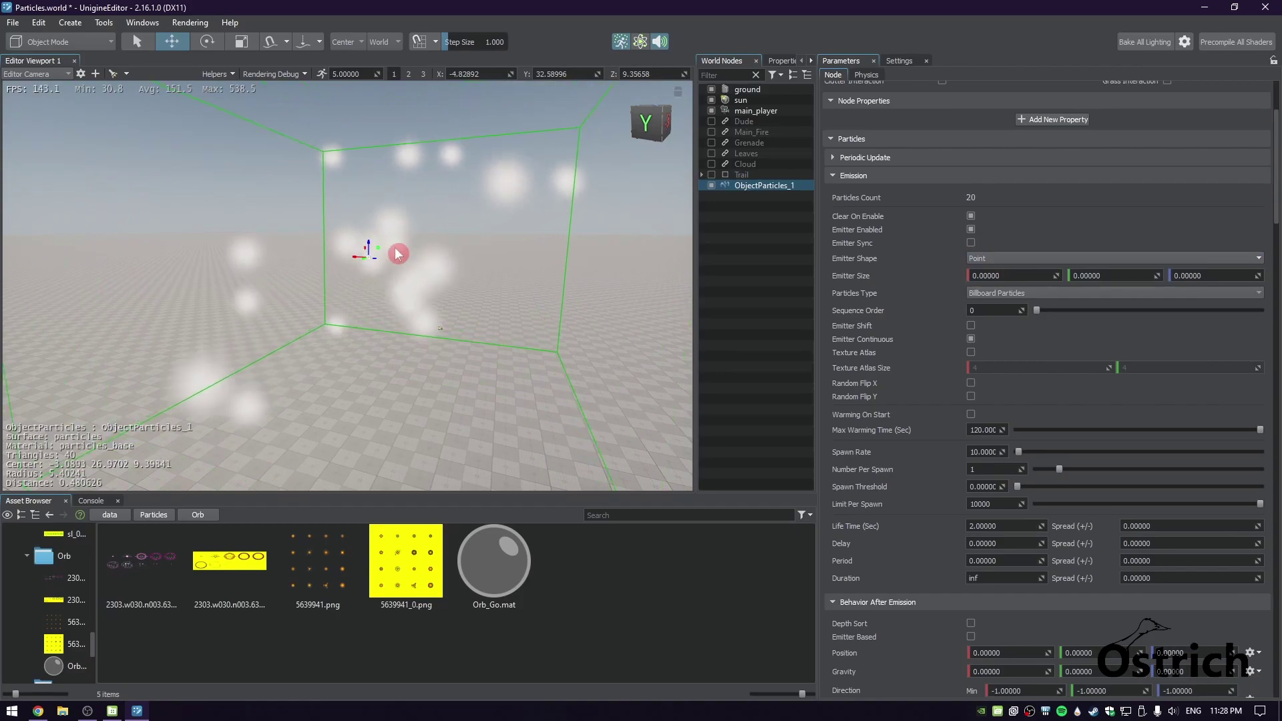
{"action": "left_click", "coordinate": [1014, 257]}
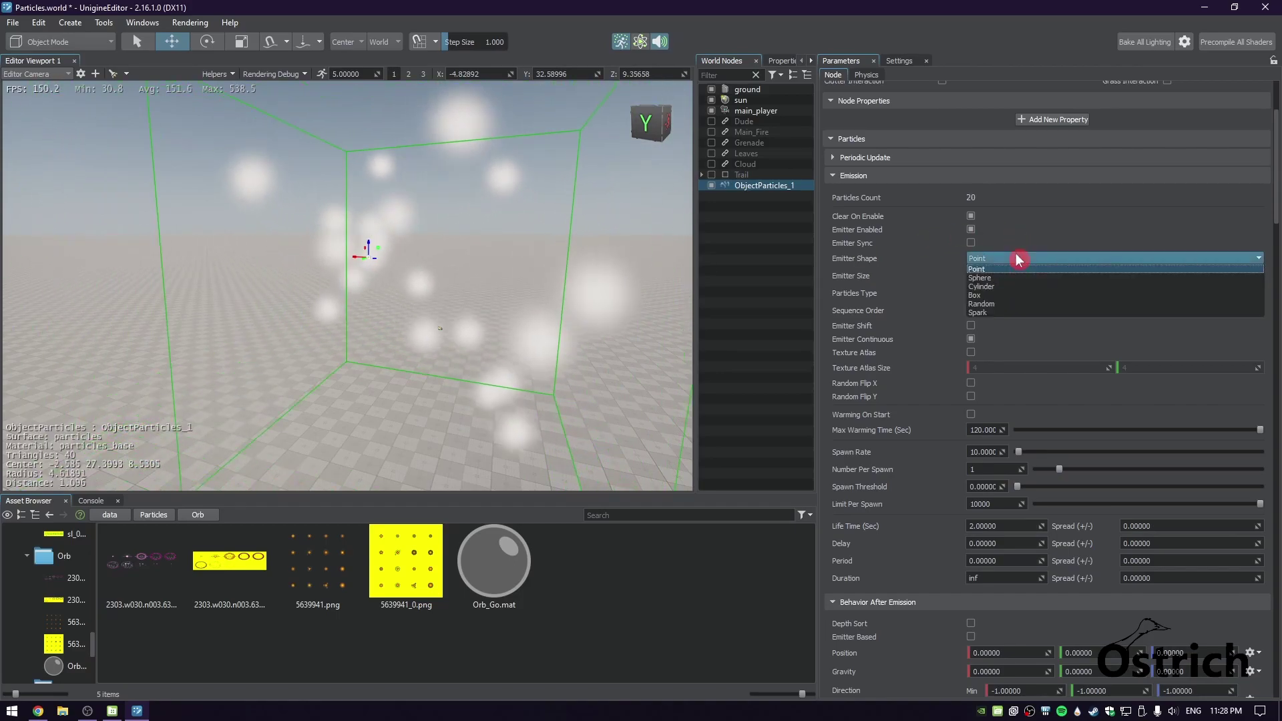
{"action": "left_click", "coordinate": [976, 269]}
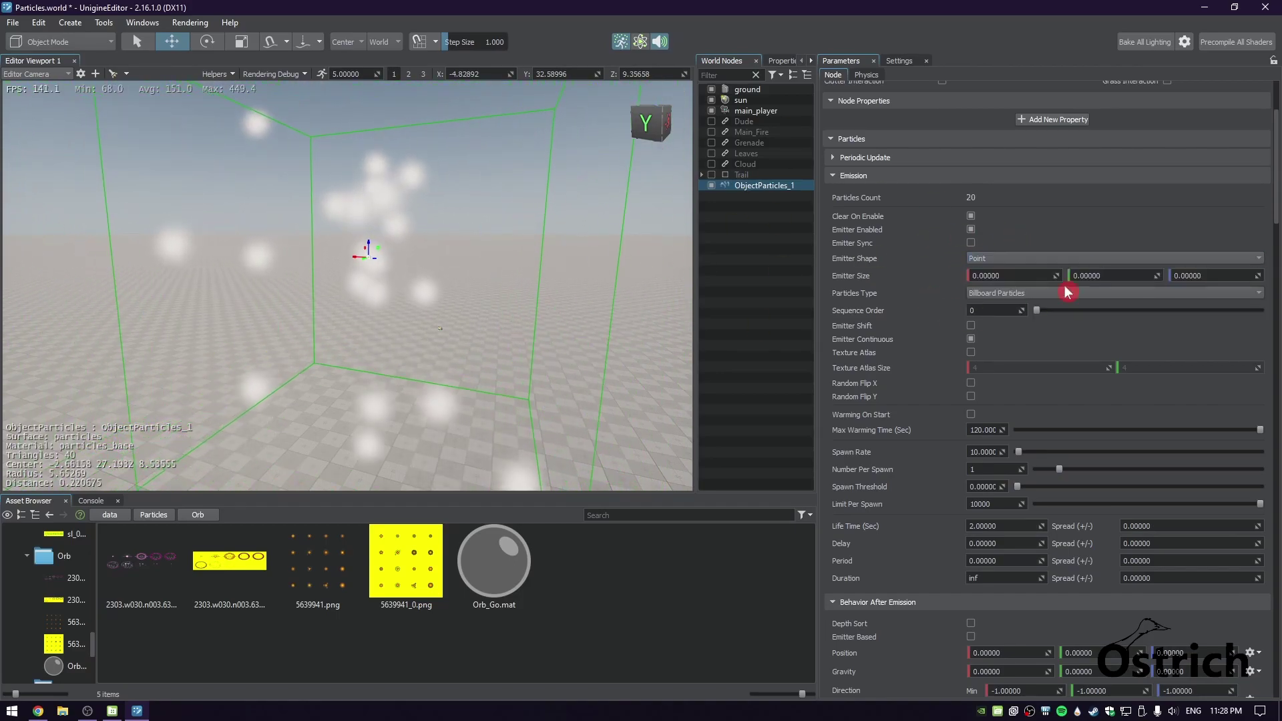
Set the particles' velocity to 0 in the Behavior After Emission settings
{"action": "scroll", "coordinate": [1278, 311], "scroll_direction": "down", "scroll_amount": 10}
{"action": "scroll", "coordinate": [1278, 310], "scroll_direction": "up", "scroll_amount": 4}
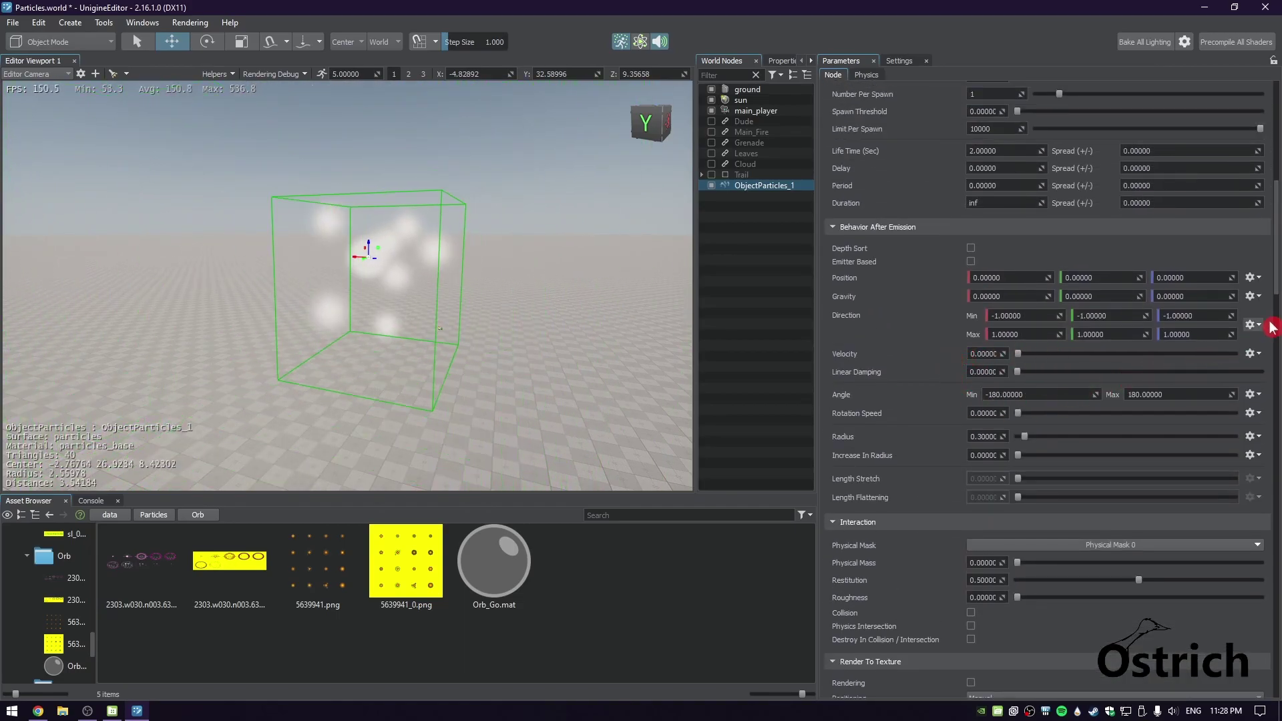
{"action": "left_click_drag", "start_coordinate": [1275, 286], "coordinate": [1275, 226]}
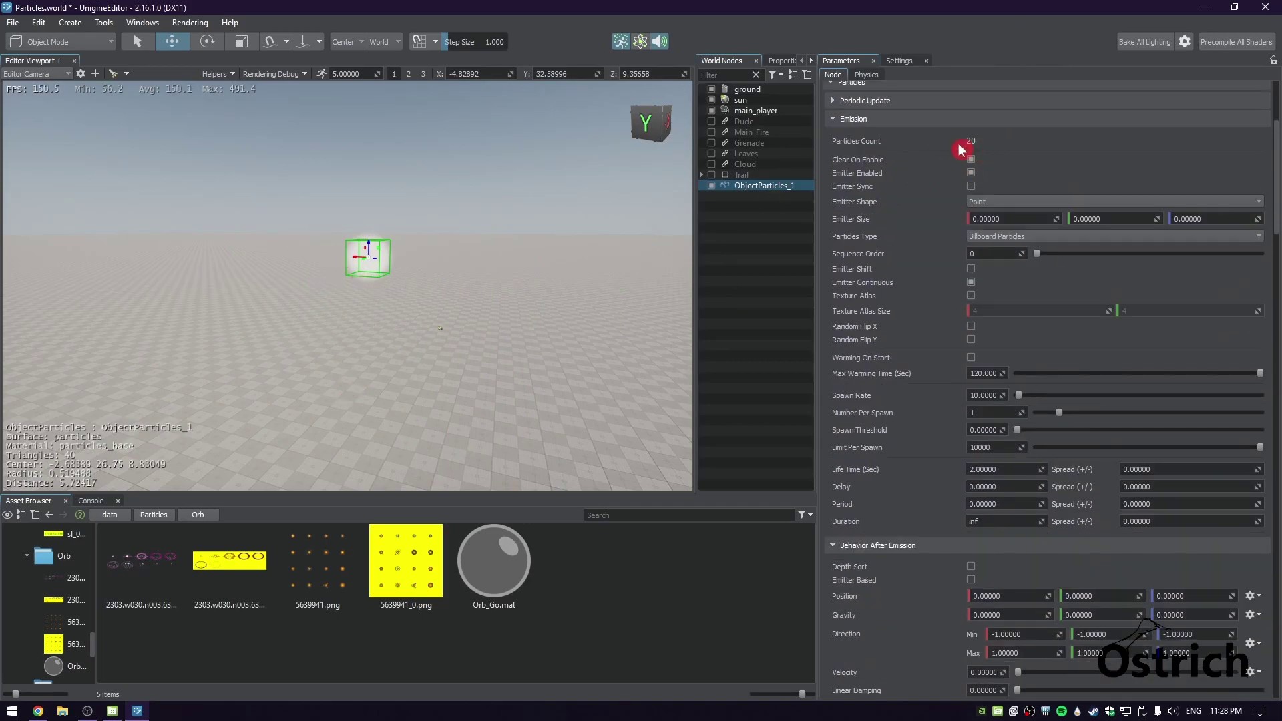
{"action": "scroll", "coordinate": [452, 267], "scroll_direction": "up", "scroll_amount": 3}
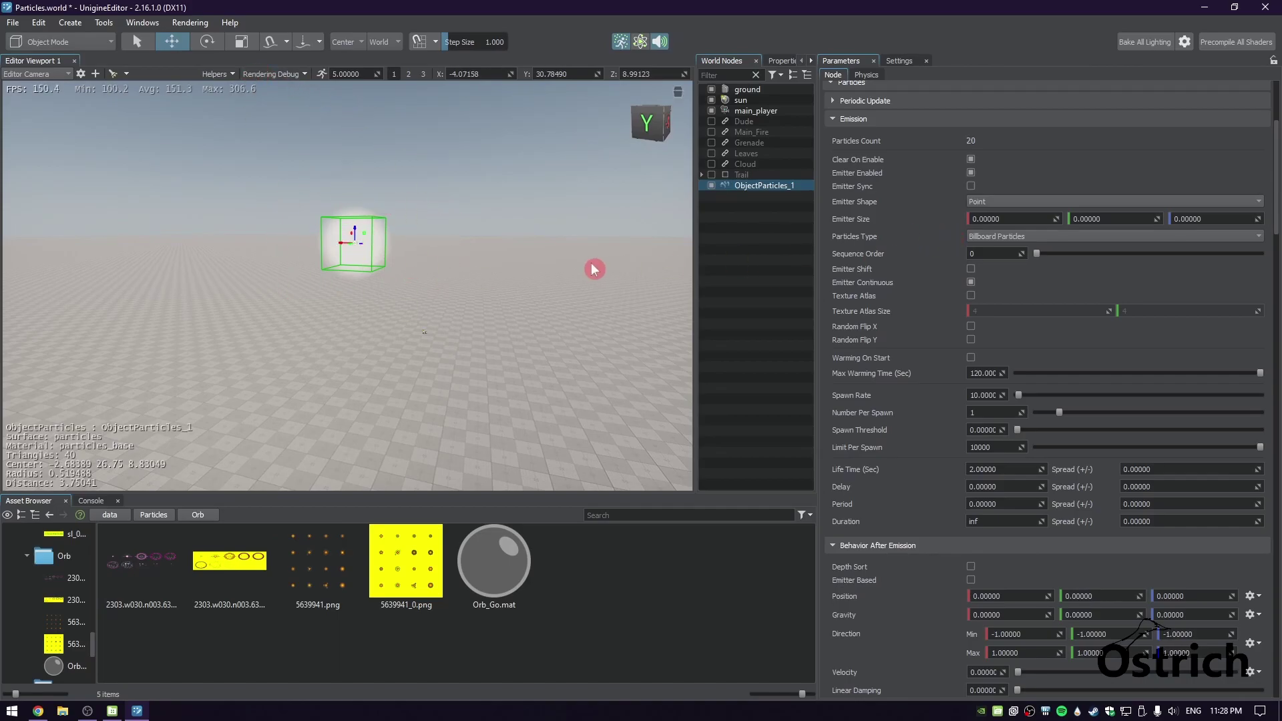
{"action": "scroll", "coordinate": [595, 269], "scroll_direction": "down", "scroll_amount": 3}
Change the emitter shape to Sphere with an emitter size of 2
{"action": "left_click", "coordinate": [1000, 203]}
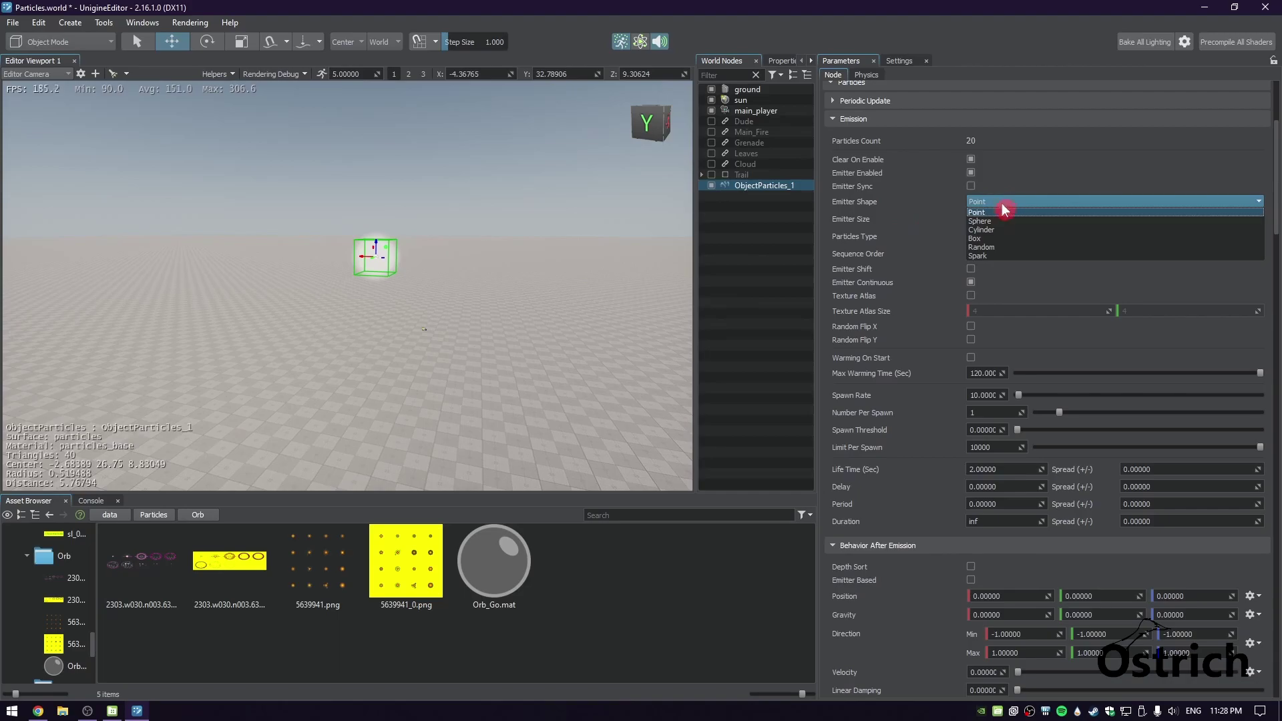
{"action": "left_click", "coordinate": [990, 222]}
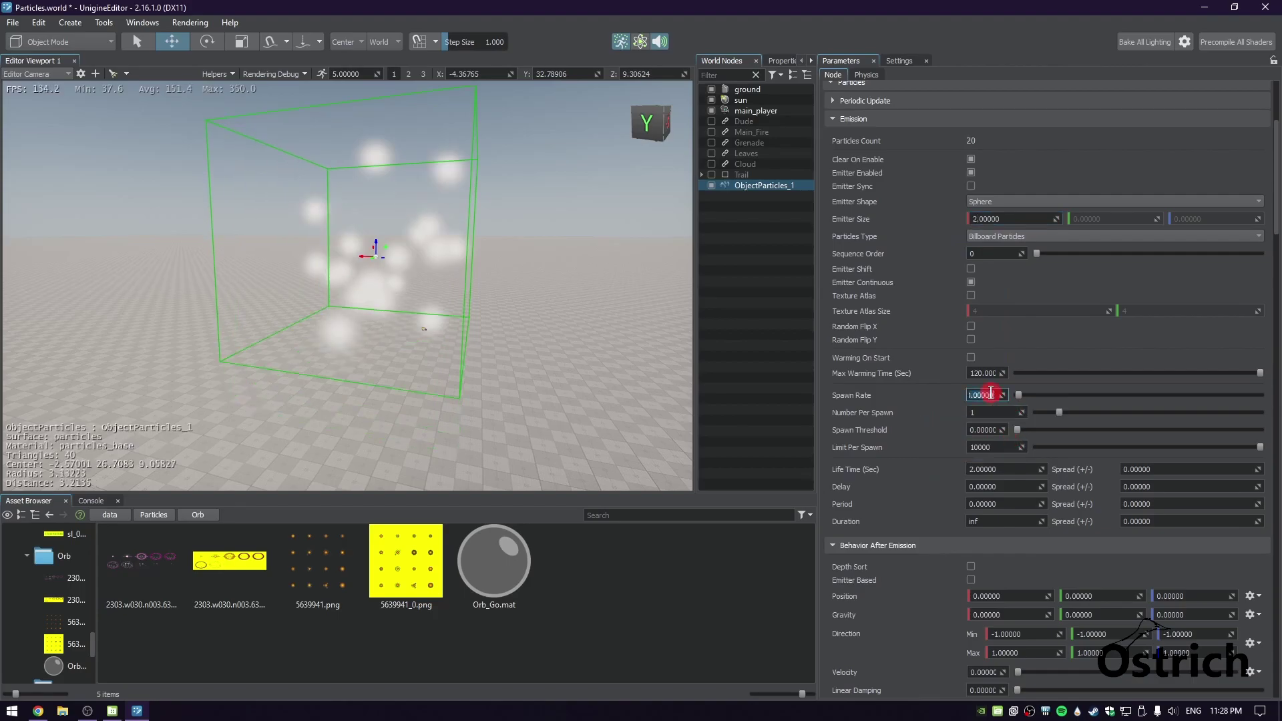
Set the emitter's spawn rate to 100 and the number per spawn to 2
{"action": "left_click", "coordinate": [990, 394]}
{"action": "type", "text": "100"}
{"action": "key", "text": "Return"}
{"action": "double_click", "coordinate": [987, 409]}
{"action": "type", "text": "2"}
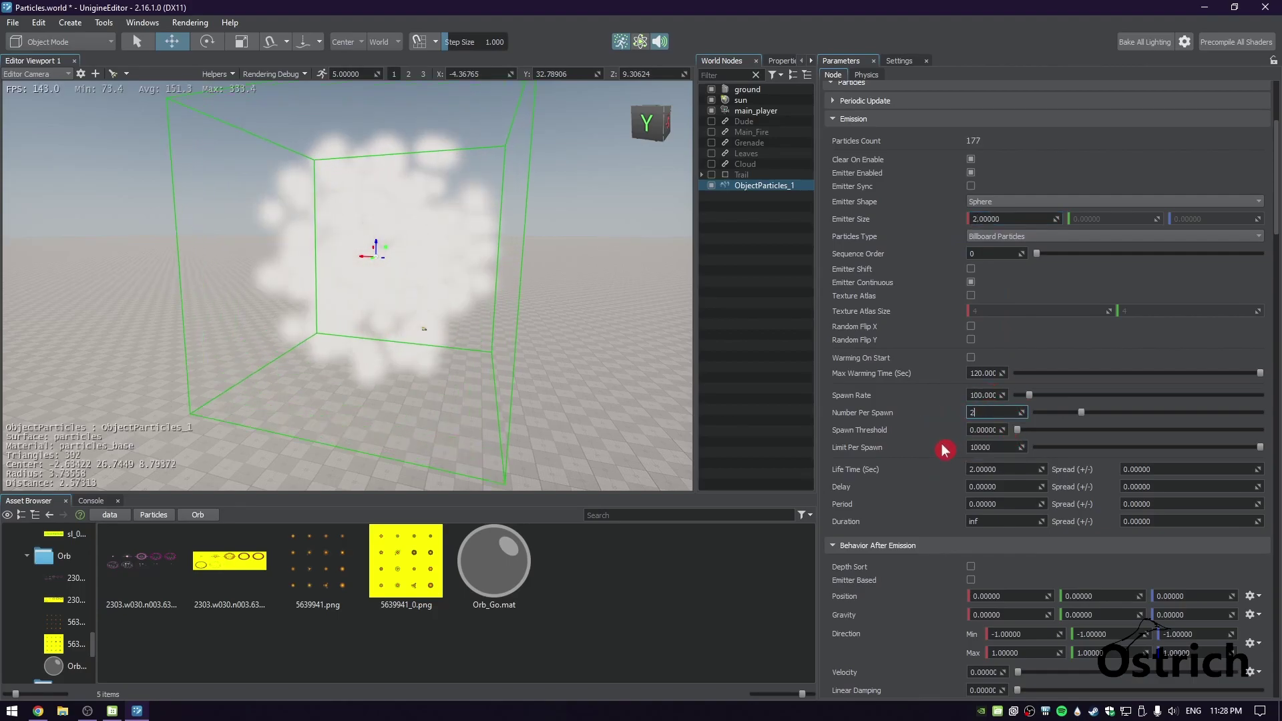
{"action": "key", "text": "Return"}
Change the emitter shape to Cylinder and set the second emitter size value to 5
{"action": "left_click_drag", "start_coordinate": [446, 361], "coordinate": [83, 367], "text": "alt"}
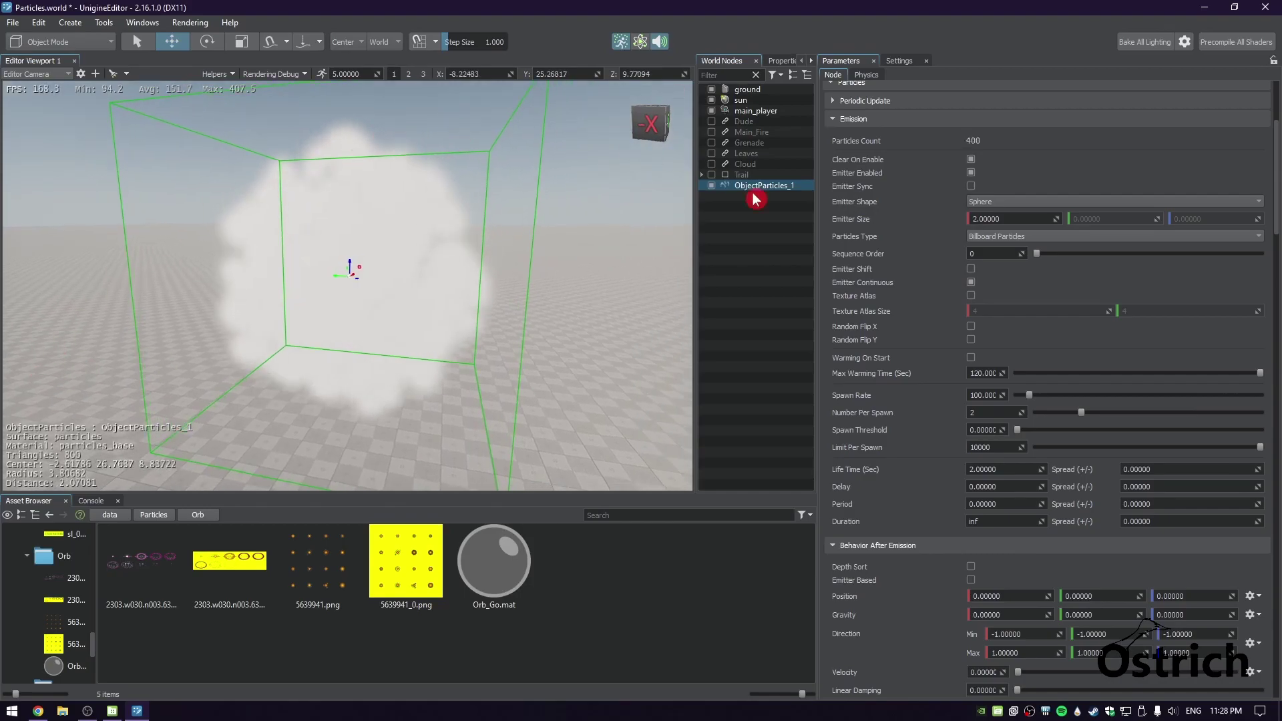
{"action": "left_click", "coordinate": [994, 201]}
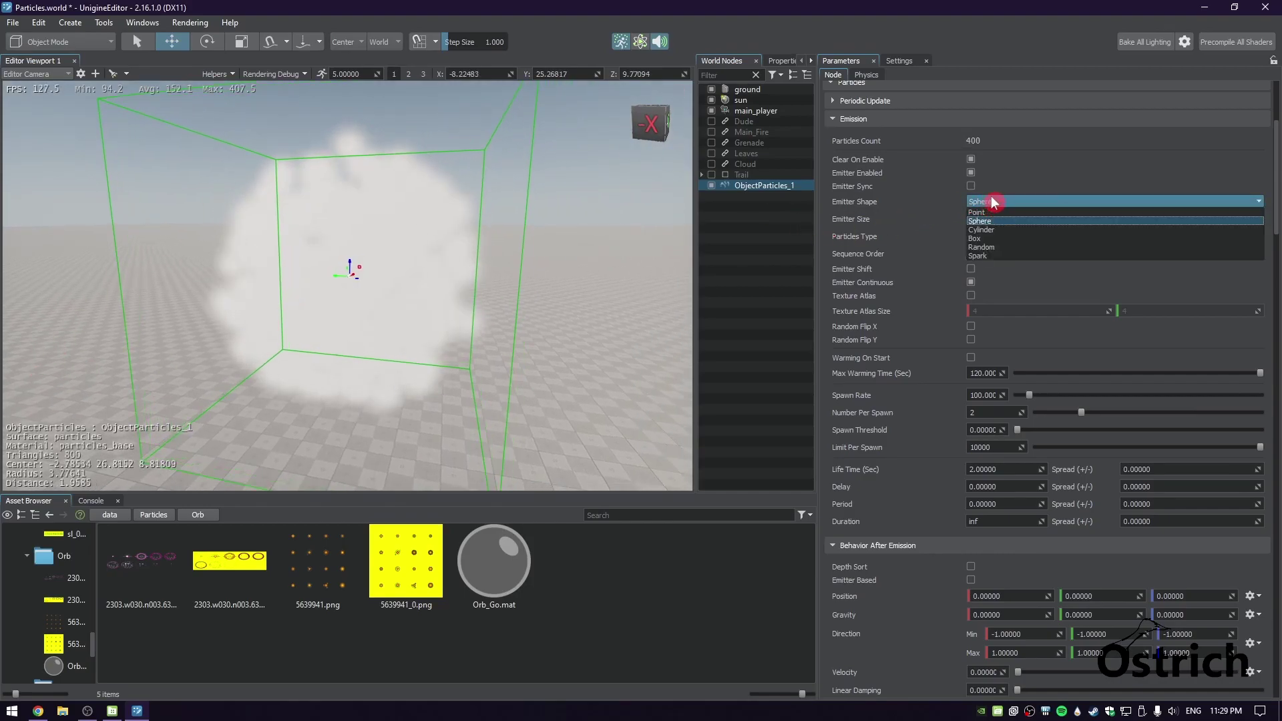
{"action": "left_click", "coordinate": [1000, 229]}
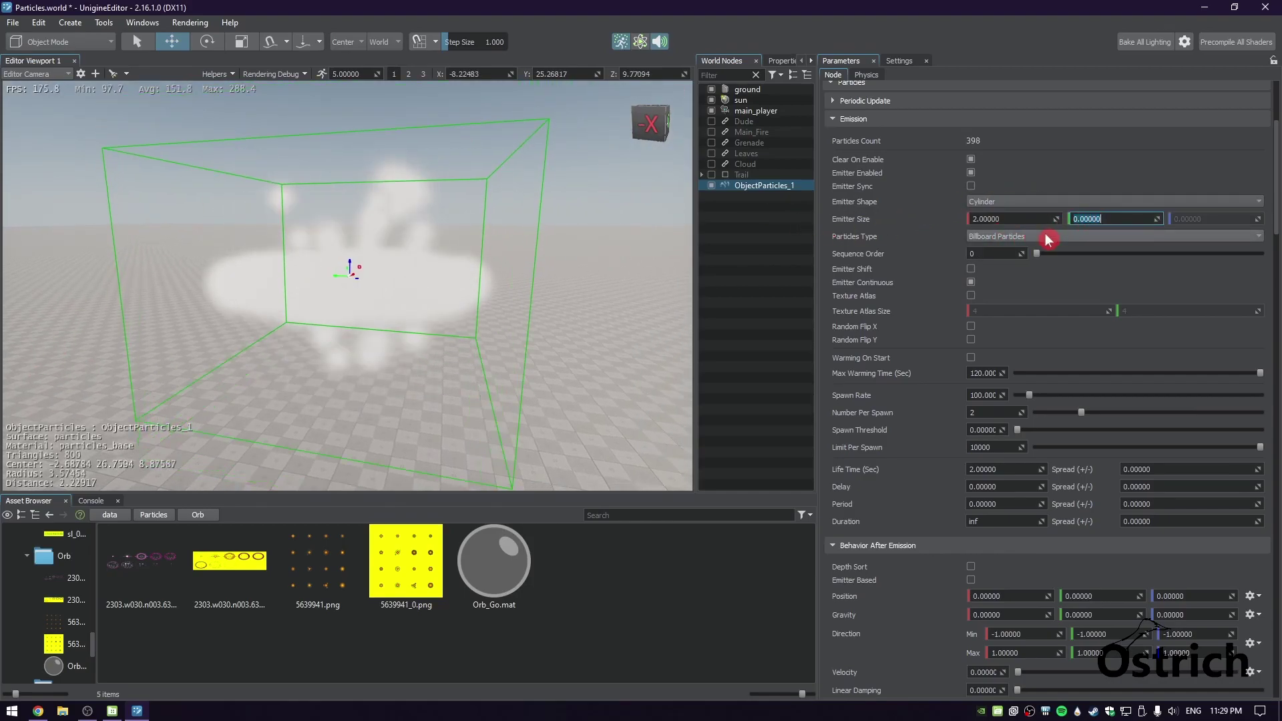
{"action": "type", "text": "5"}
{"action": "key", "text": "Return"}
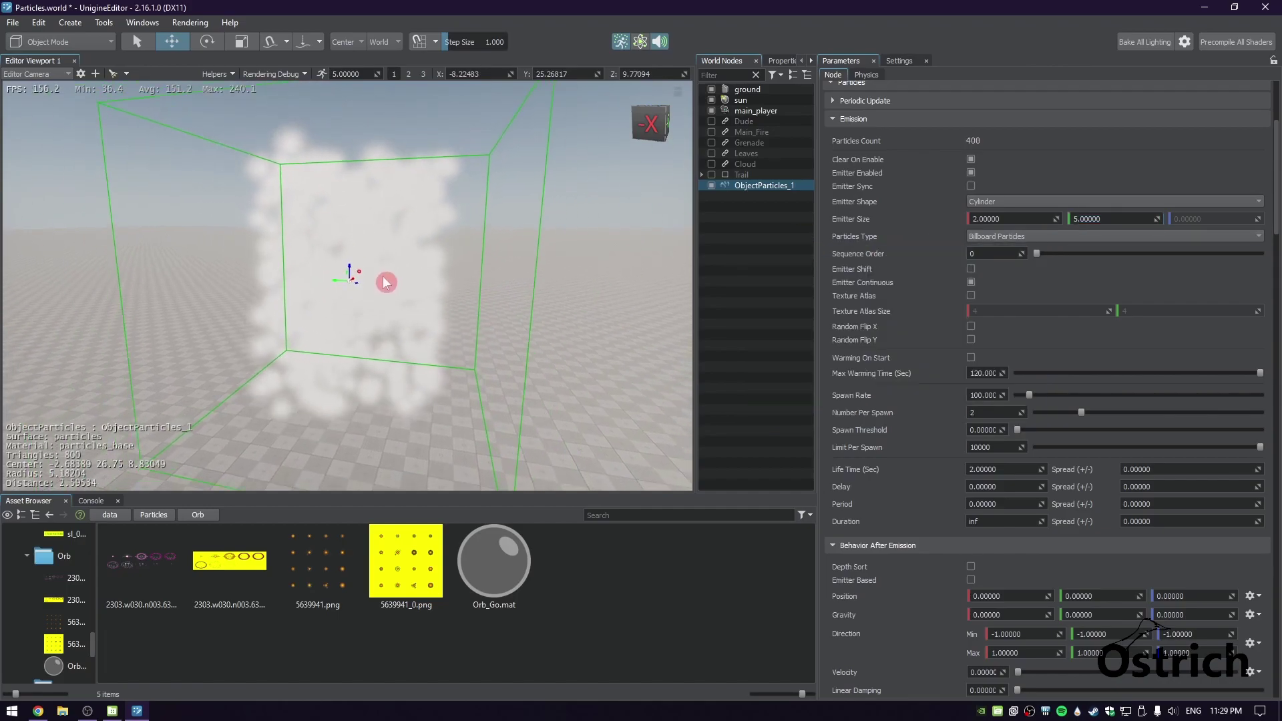
{"action": "scroll", "coordinate": [386, 283], "scroll_direction": "down", "scroll_amount": 3}
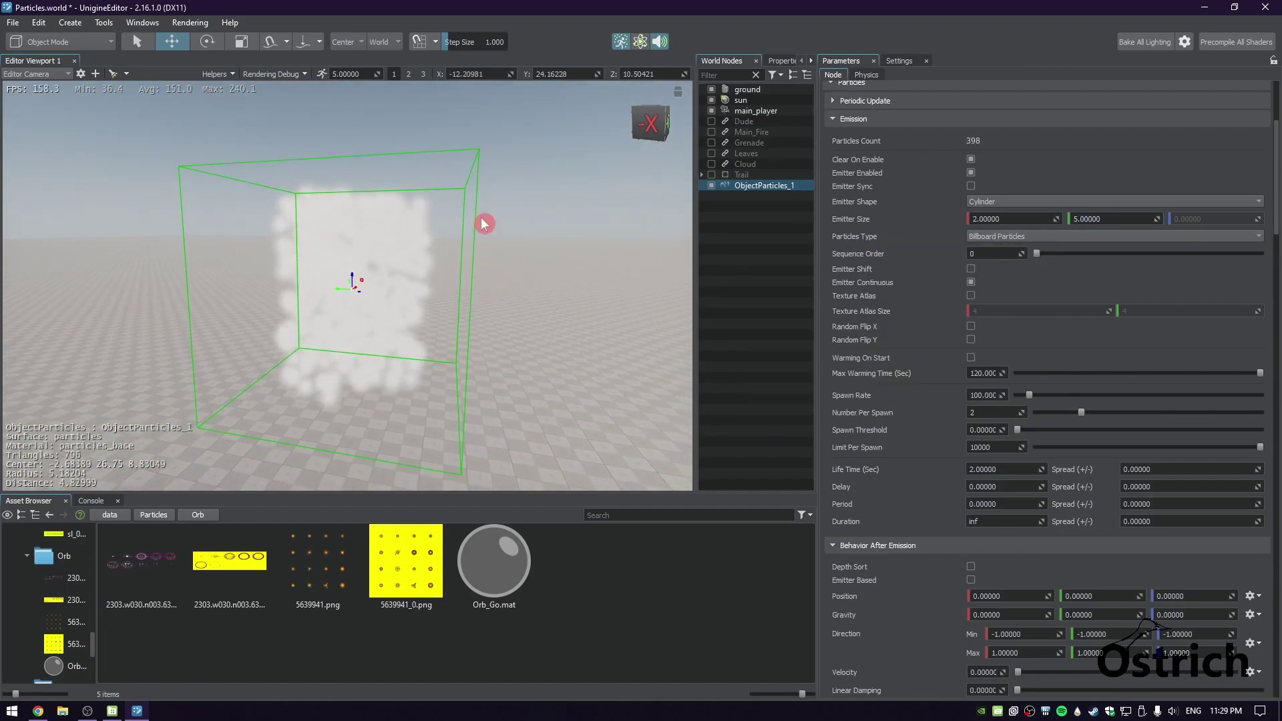
Change the emitter shape to Box and set the third emitter size value to 1, increasing it to 2
{"action": "left_click", "coordinate": [1020, 202]}
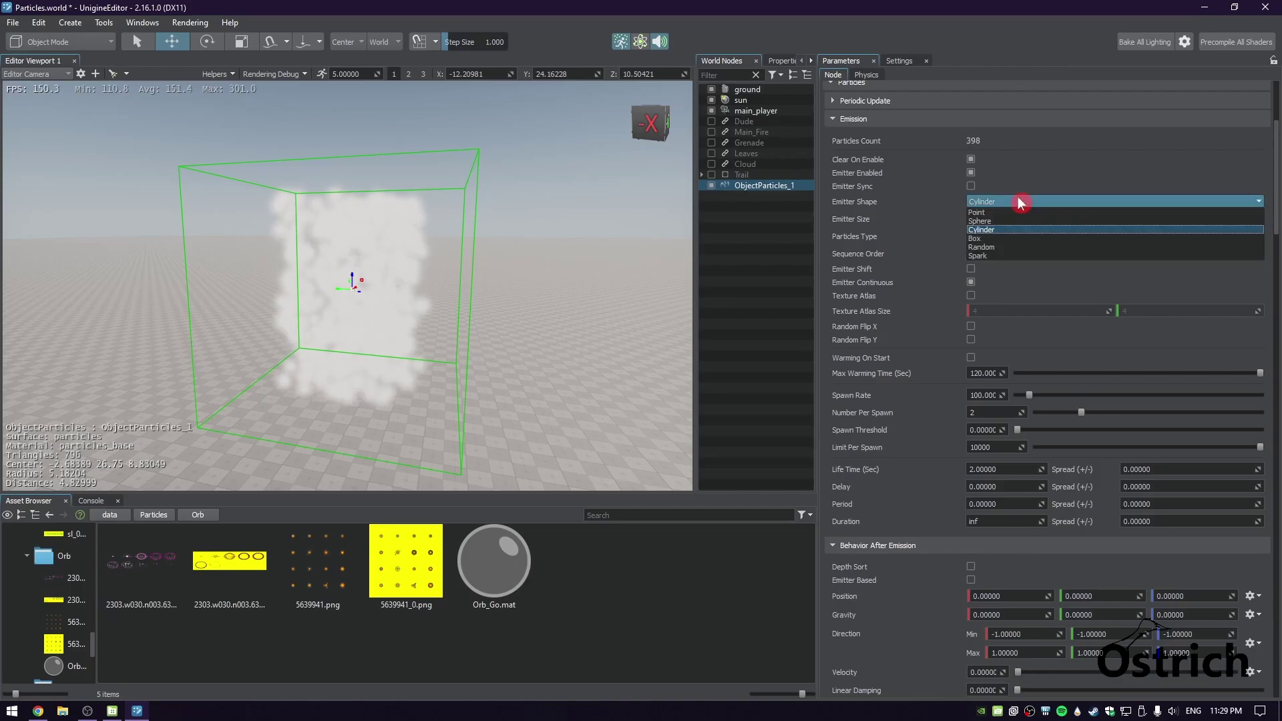
{"action": "left_click", "coordinate": [997, 239]}
{"action": "type", "text": "1"}
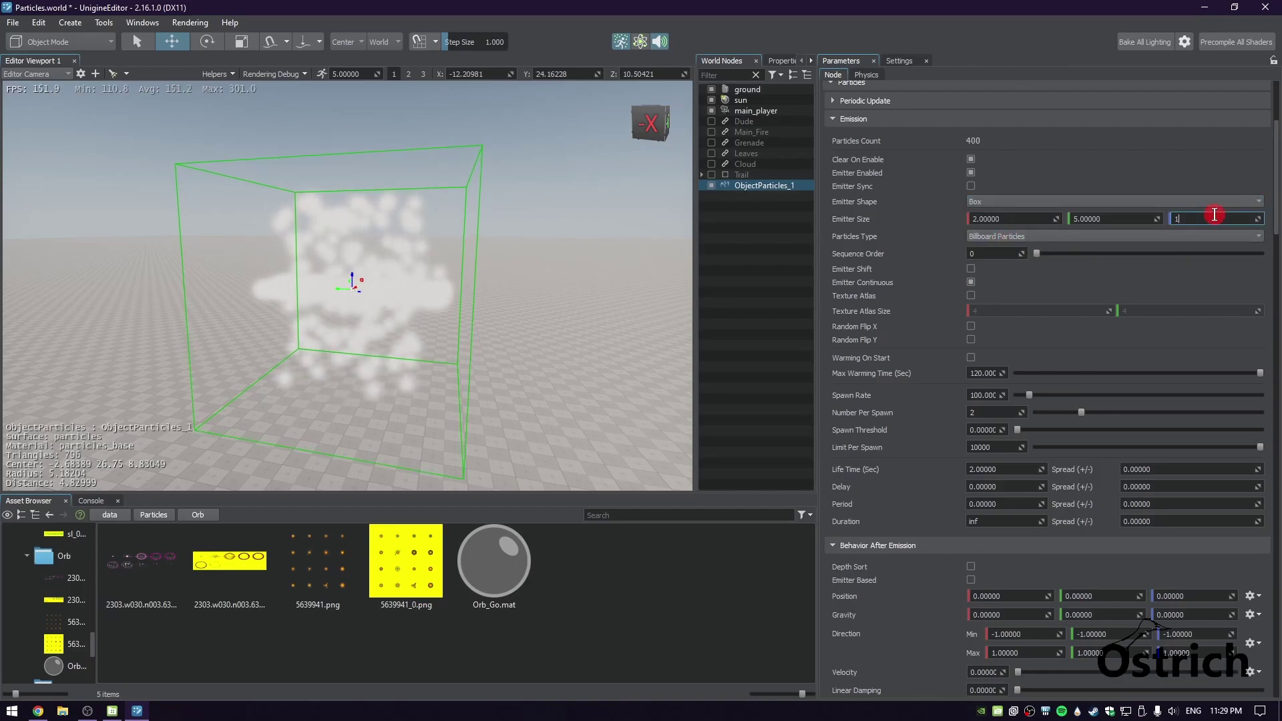
{"action": "right_click_drag", "start_coordinate": [643, 299], "coordinate": [655, 300]}
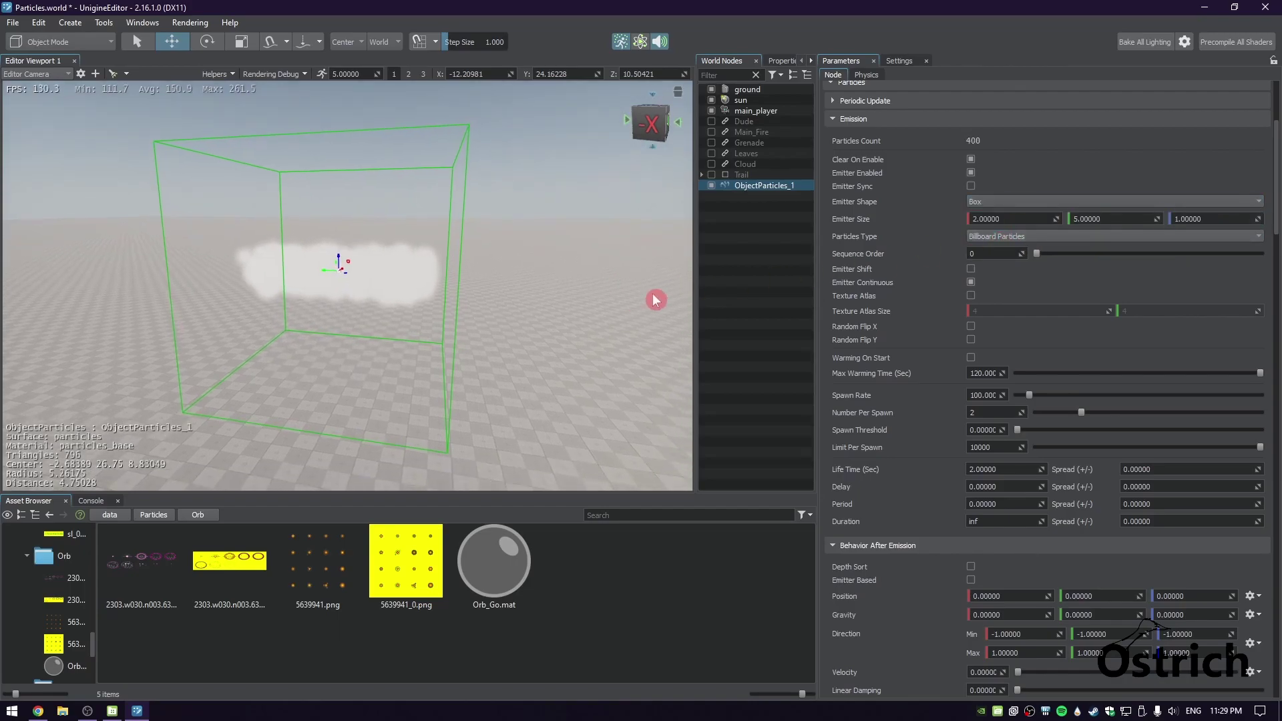
{"action": "type", "text": "2"}
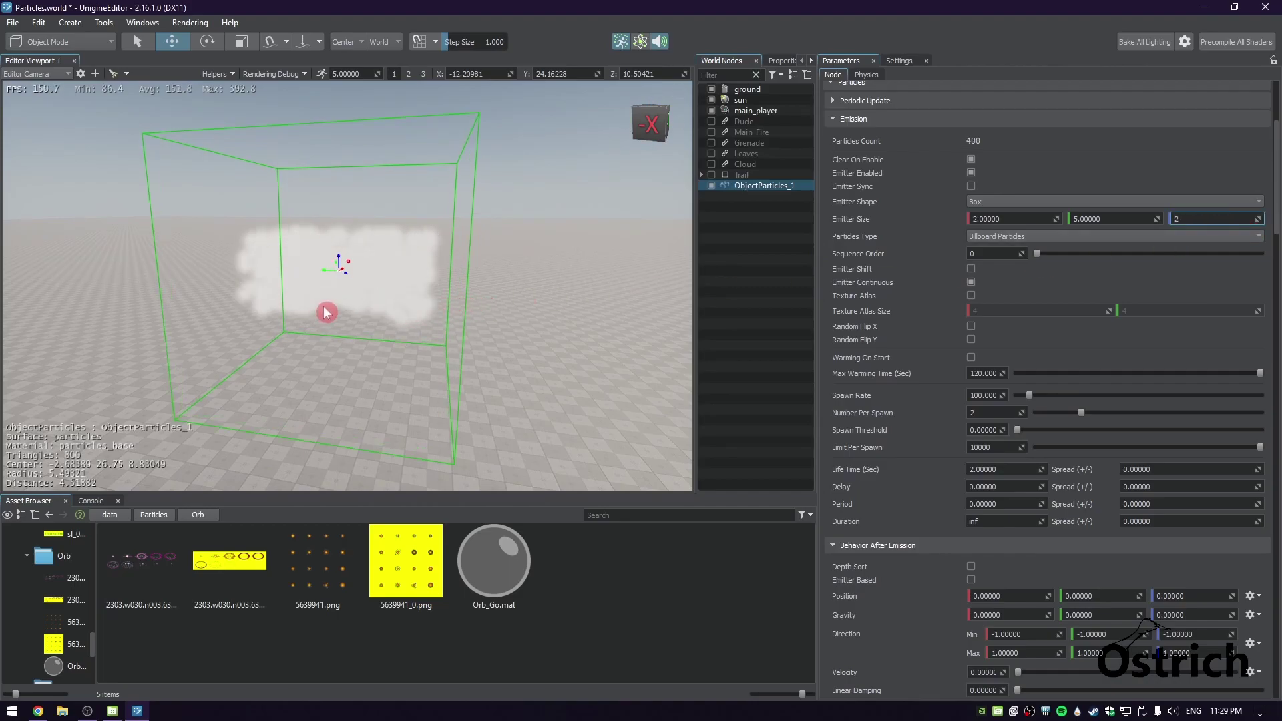
Change the particle system's emitter shape to Random
{"action": "left_click", "coordinate": [1075, 201]}
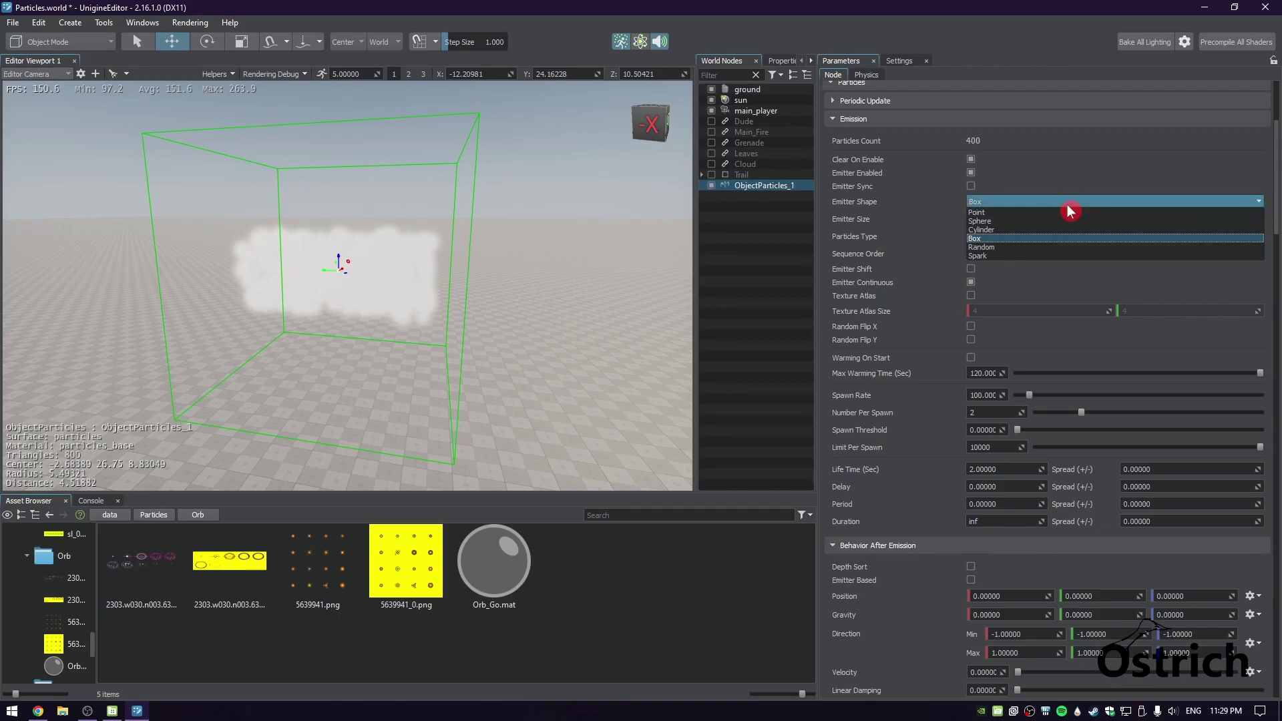
{"action": "left_click", "coordinate": [1001, 248]}
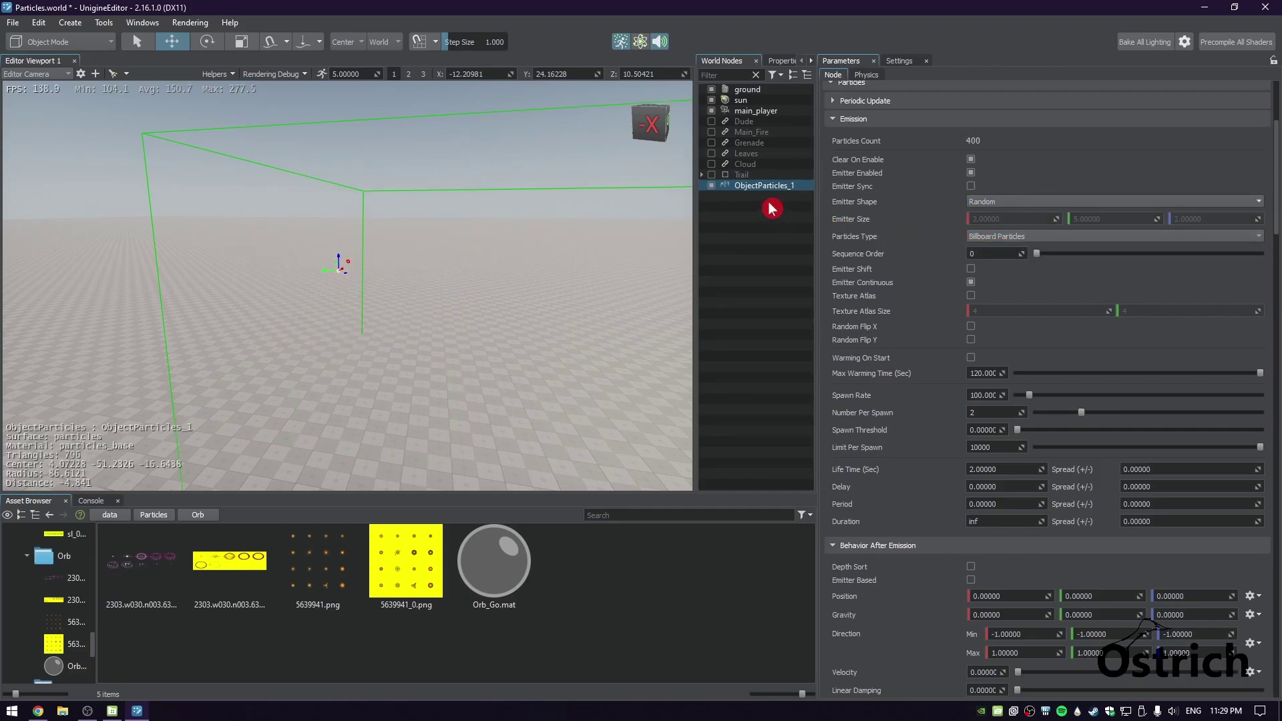
{"action": "right_click_drag", "start_coordinate": [114, 277], "coordinate": [506, 274]}
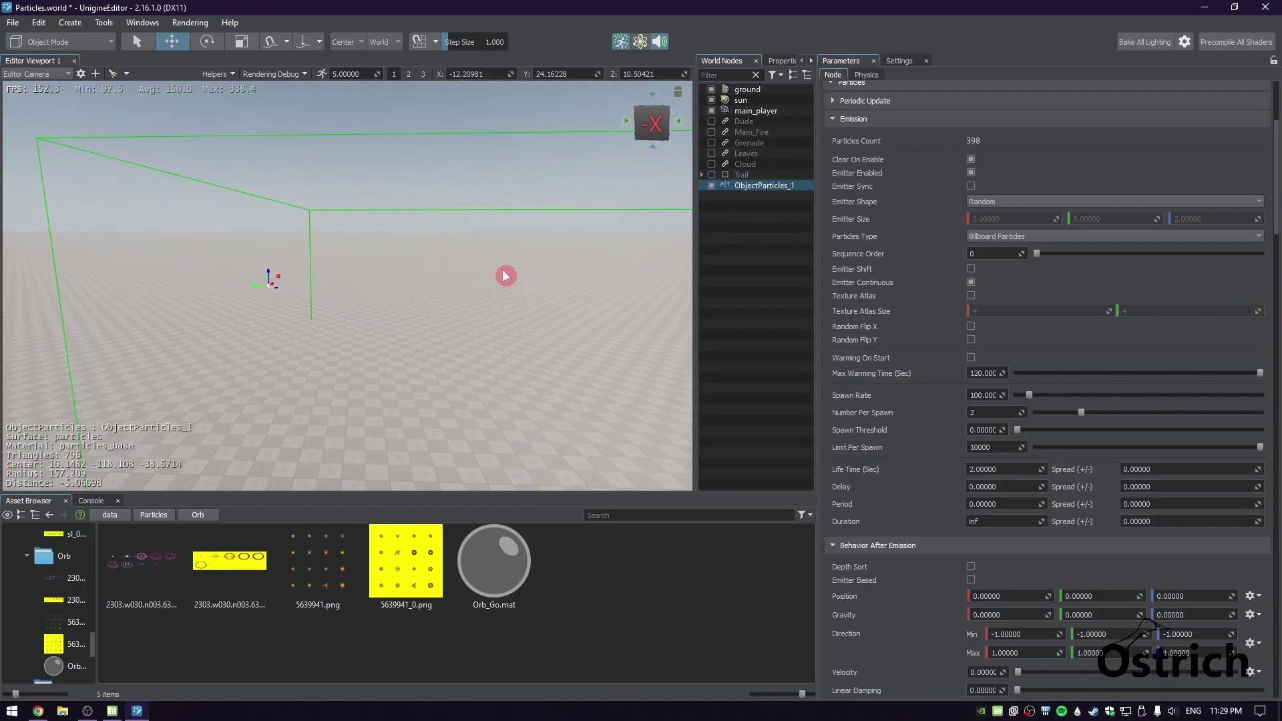
Create a box primitive measuring 4 × 4 × 4 and place it in the scene near the particle system
{"action": "left_click", "coordinate": [380, 245]}
{"action": "right_click", "coordinate": [389, 173]}
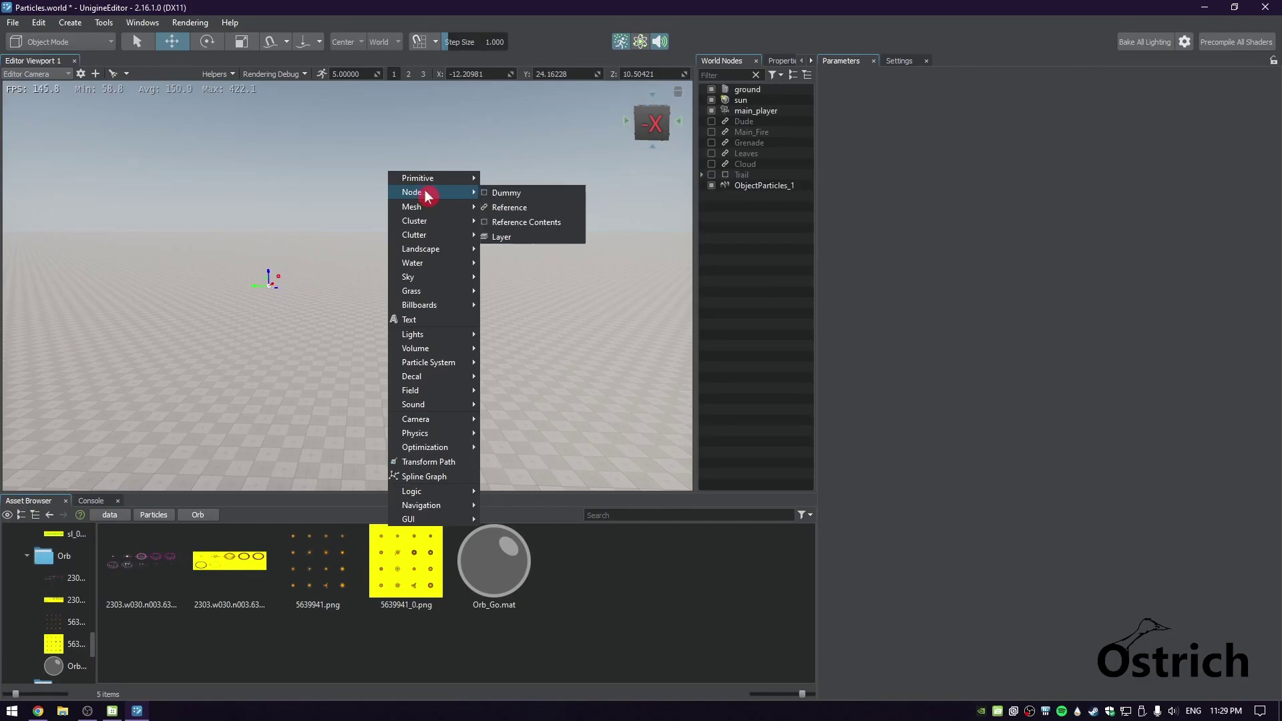
{"action": "left_click", "coordinate": [508, 180]}
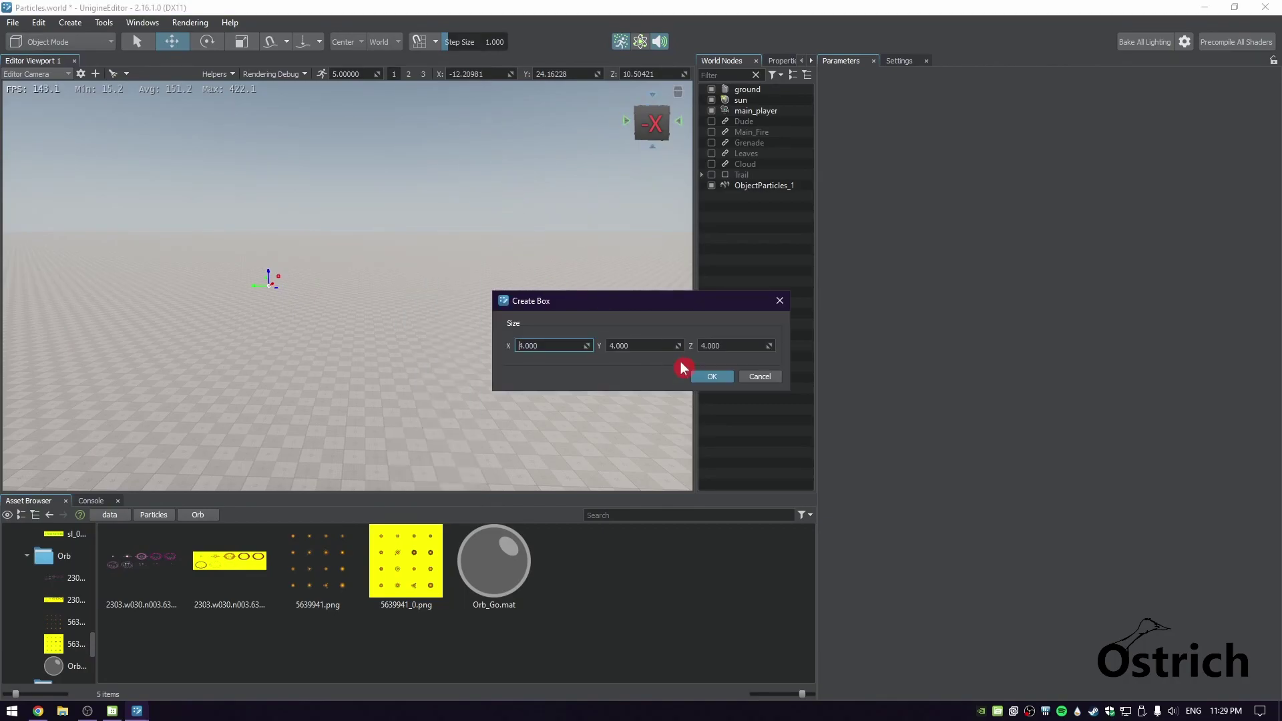
{"action": "left_click", "coordinate": [709, 376]}
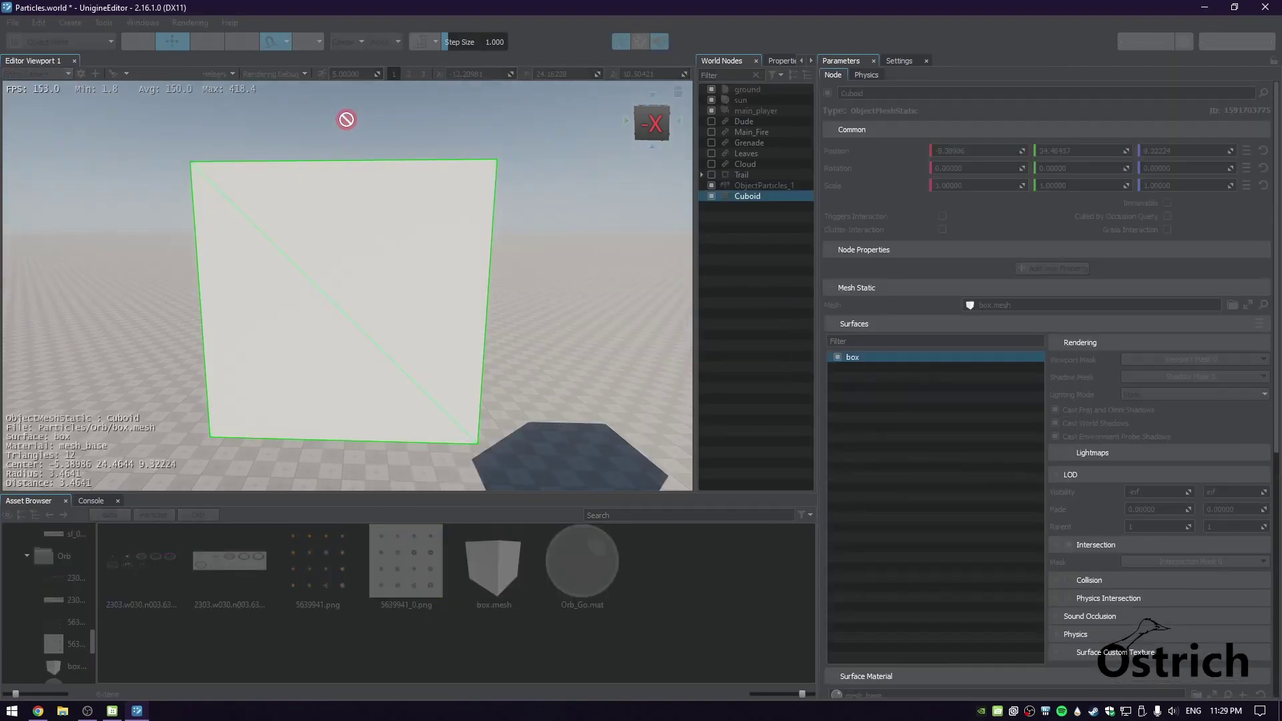
{"action": "right_click_drag", "start_coordinate": [346, 134], "coordinate": [441, 308]}
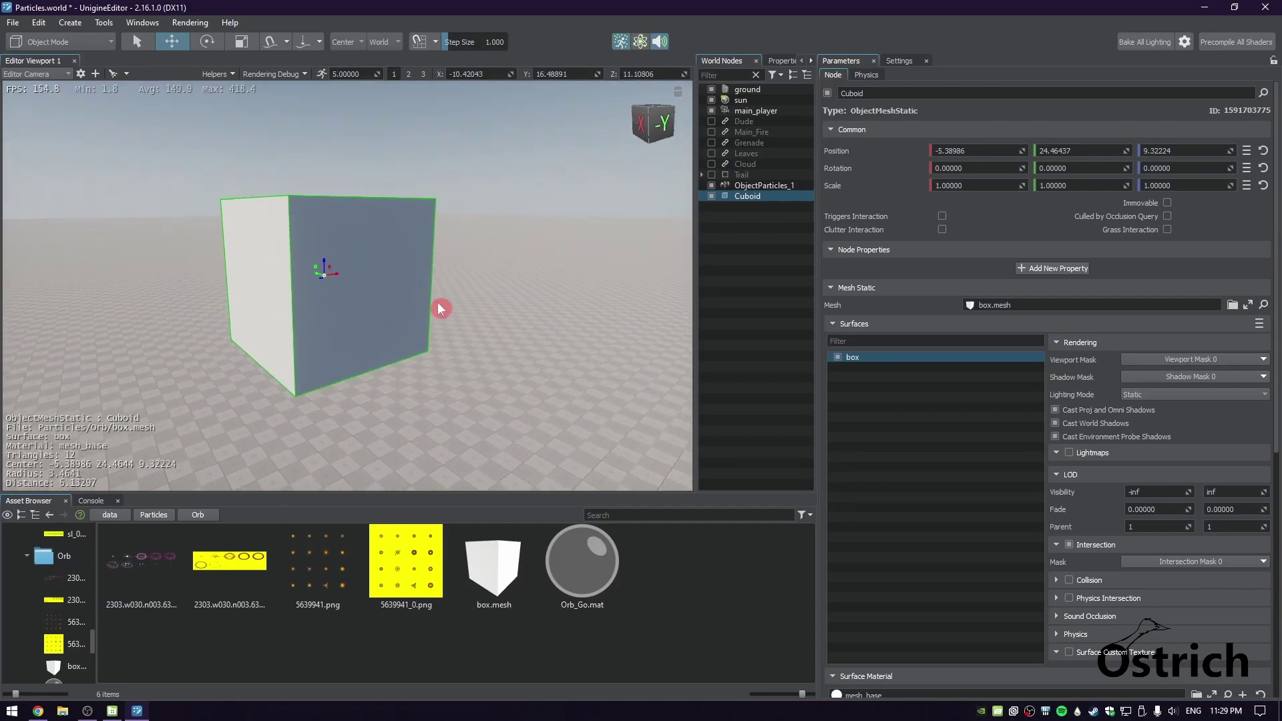
Make ObjectParticles_1 a child of the Cuboid node, select the particle system and open its emitter shape options
{"action": "left_click_drag", "start_coordinate": [745, 197], "coordinate": [745, 198]}
{"action": "right_click_drag", "start_coordinate": [667, 234], "coordinate": [329, 275]}
{"action": "key", "text": "w"}
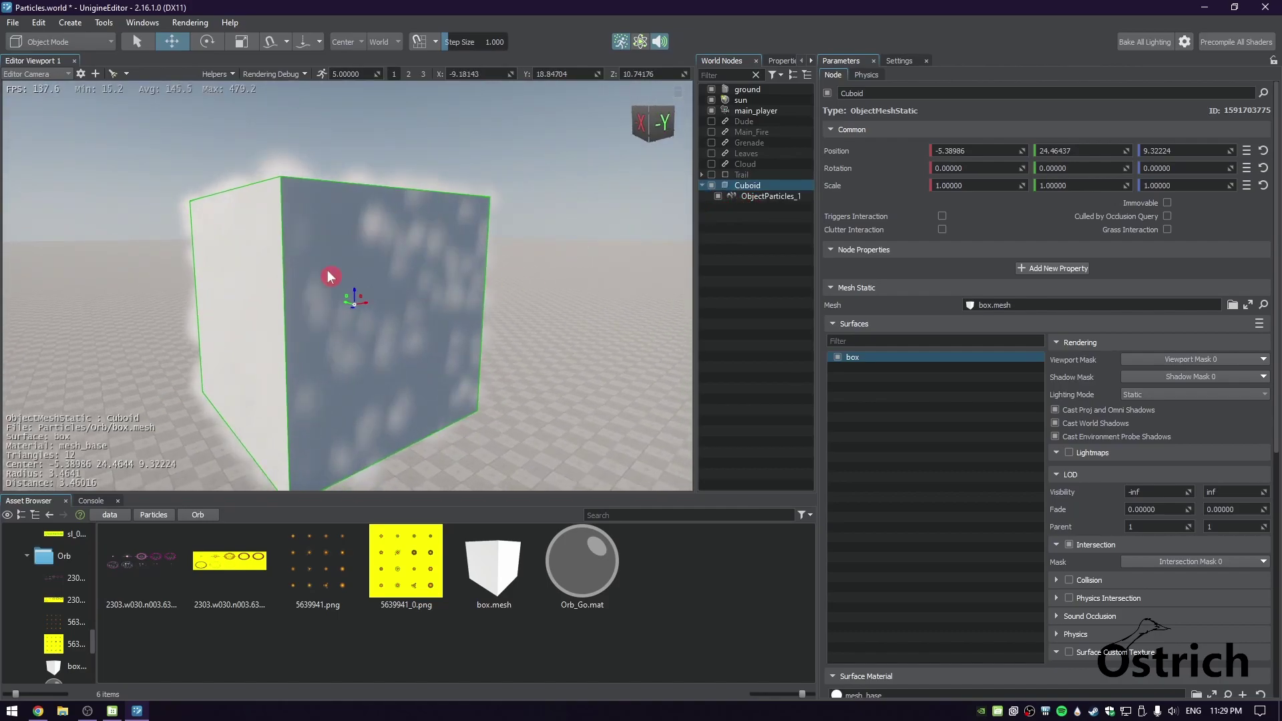
{"action": "left_click", "coordinate": [759, 195]}
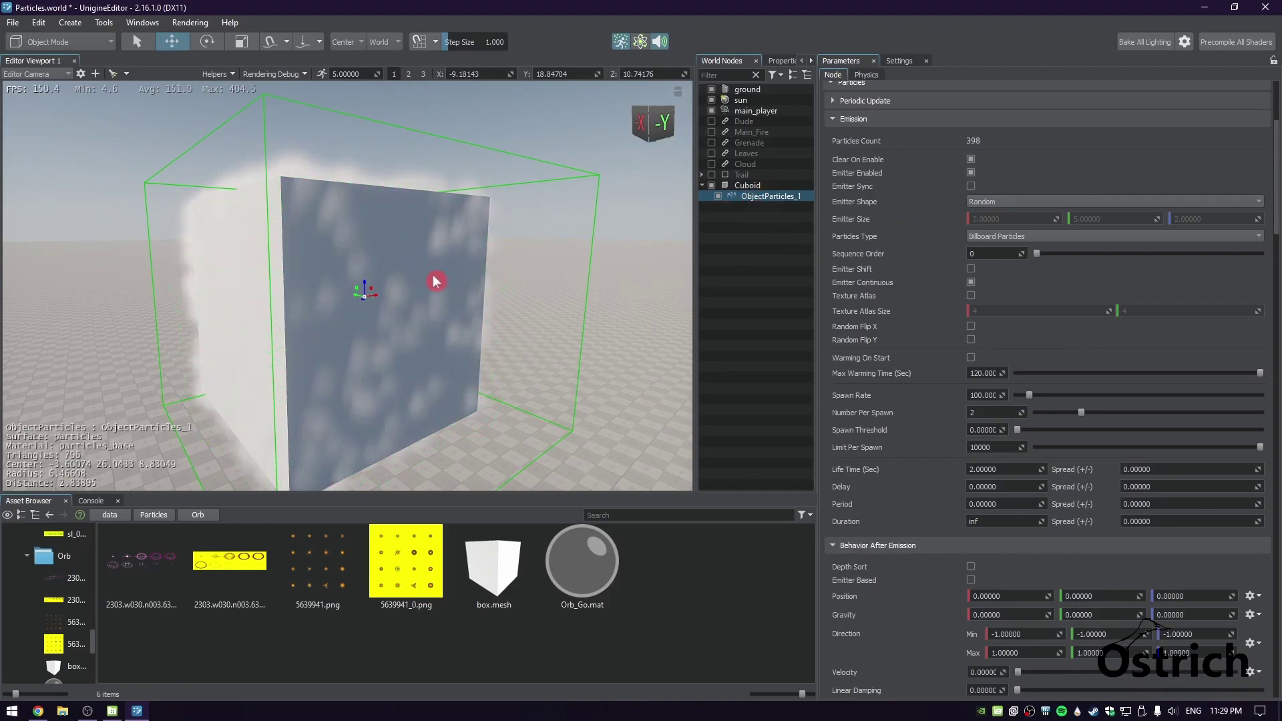
{"action": "scroll", "coordinate": [431, 281], "scroll_direction": "up", "scroll_amount": 2}
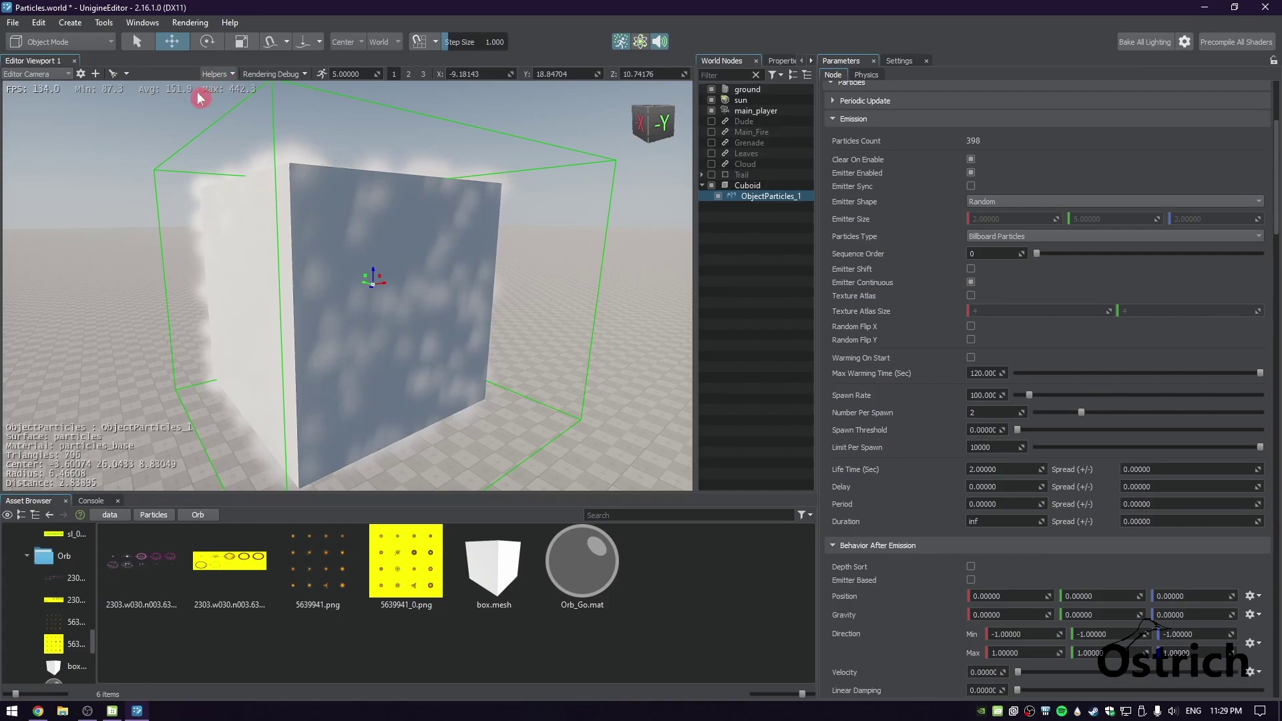
{"action": "left_click", "coordinate": [1016, 203]}
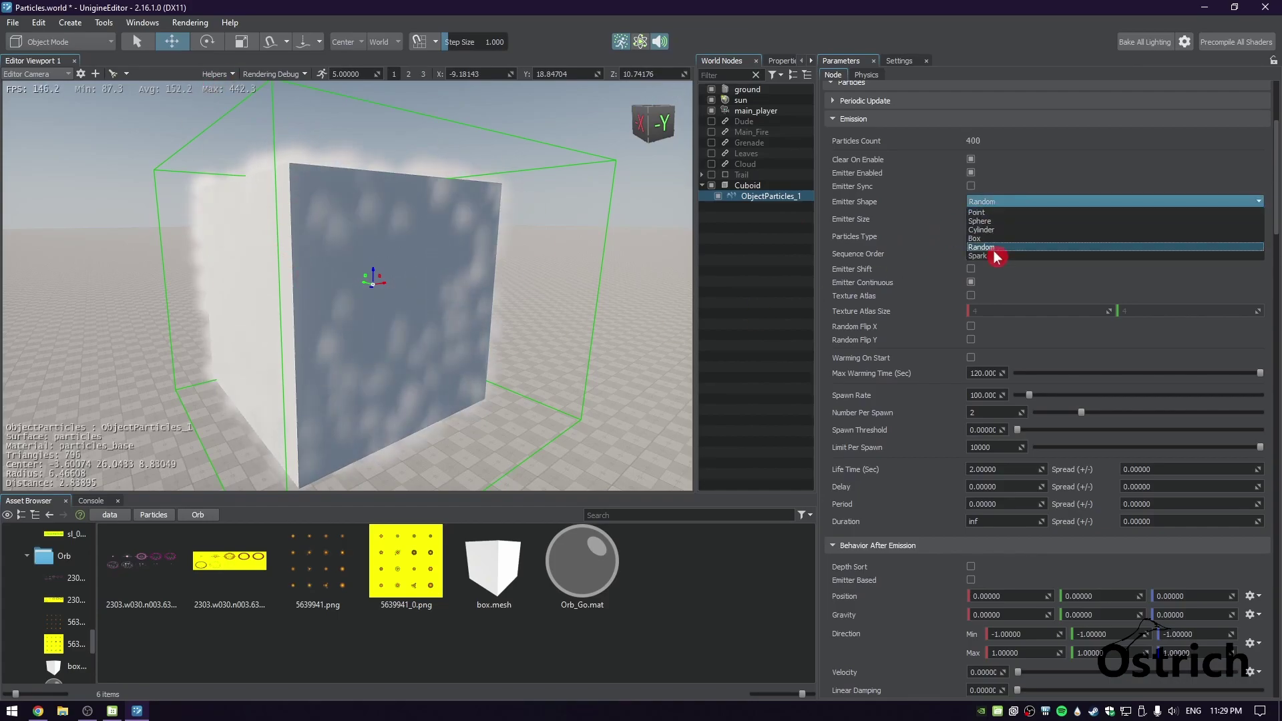
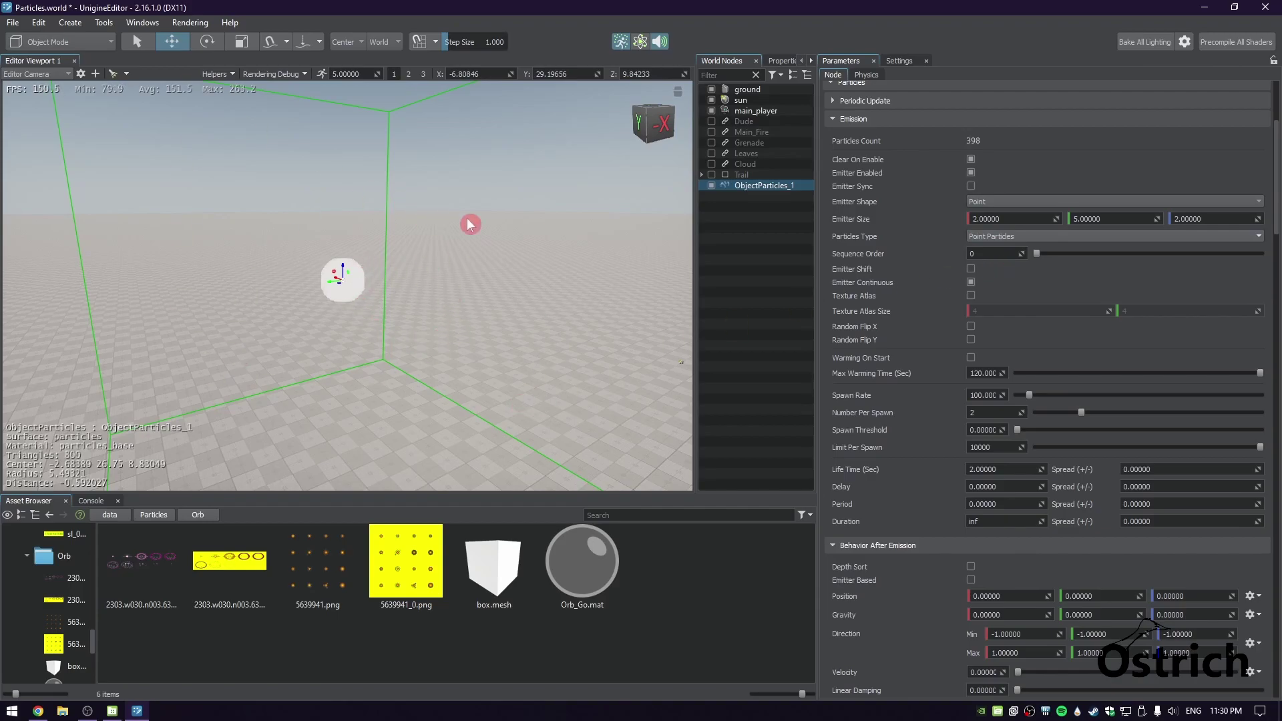
Try Billboard Particles and Flat Particles as the particles type
{"action": "left_click", "coordinate": [1013, 237]}
{"action": "left_click", "coordinate": [994, 248]}
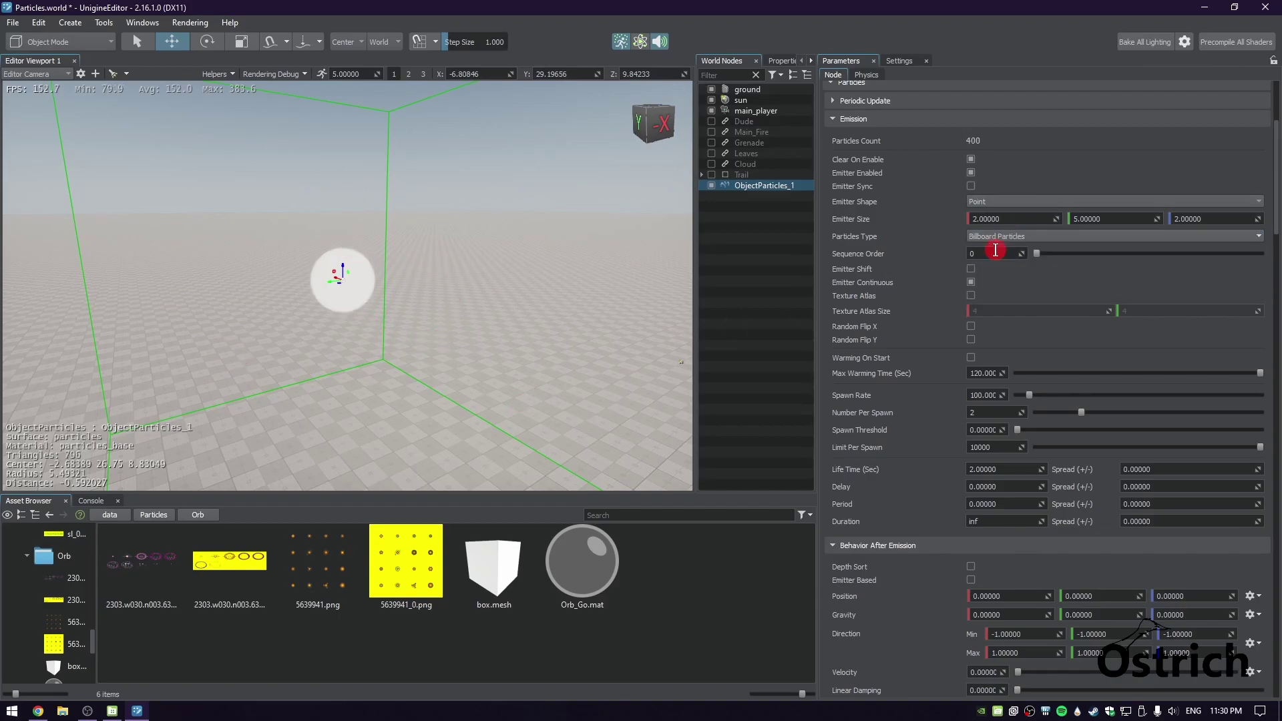
{"action": "left_click", "coordinate": [1007, 239]}
{"action": "left_click", "coordinate": [1010, 254]}
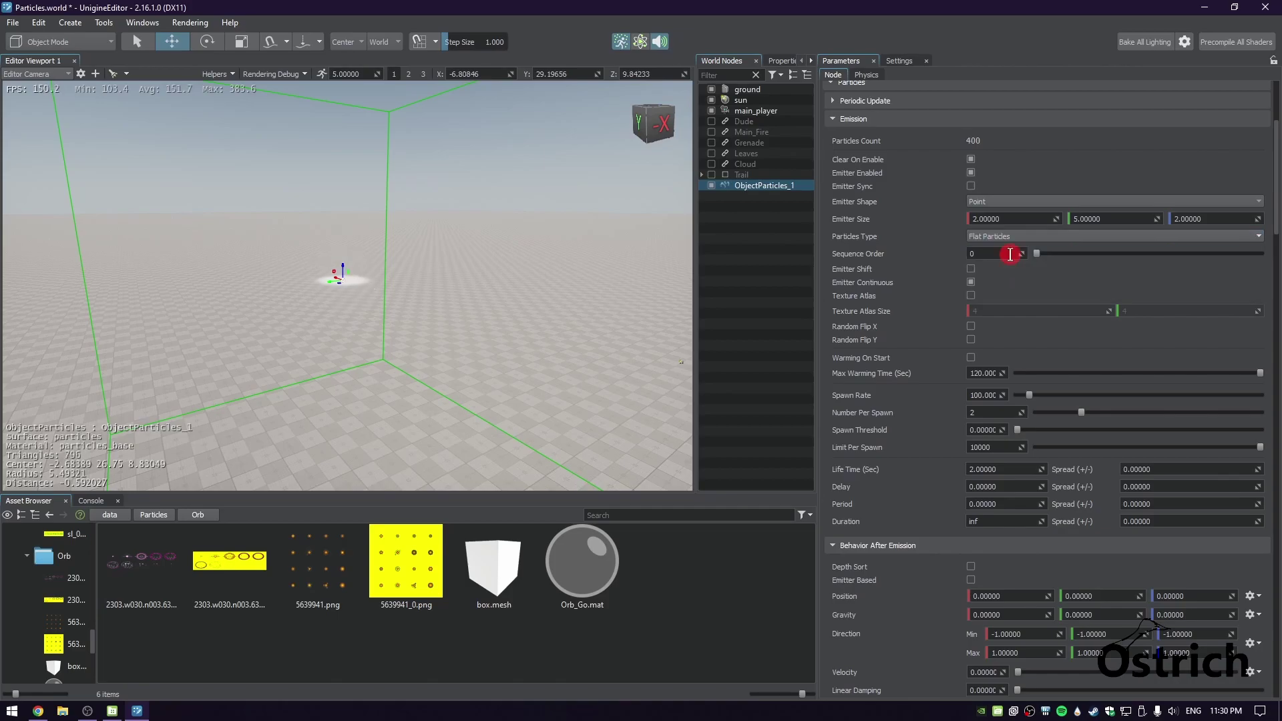
{"action": "right_click_drag", "start_coordinate": [474, 263], "coordinate": [399, 298]}
Change the particles type to Length Particles and set the velocity after emission to about 0.49
{"action": "left_click", "coordinate": [1007, 236]}
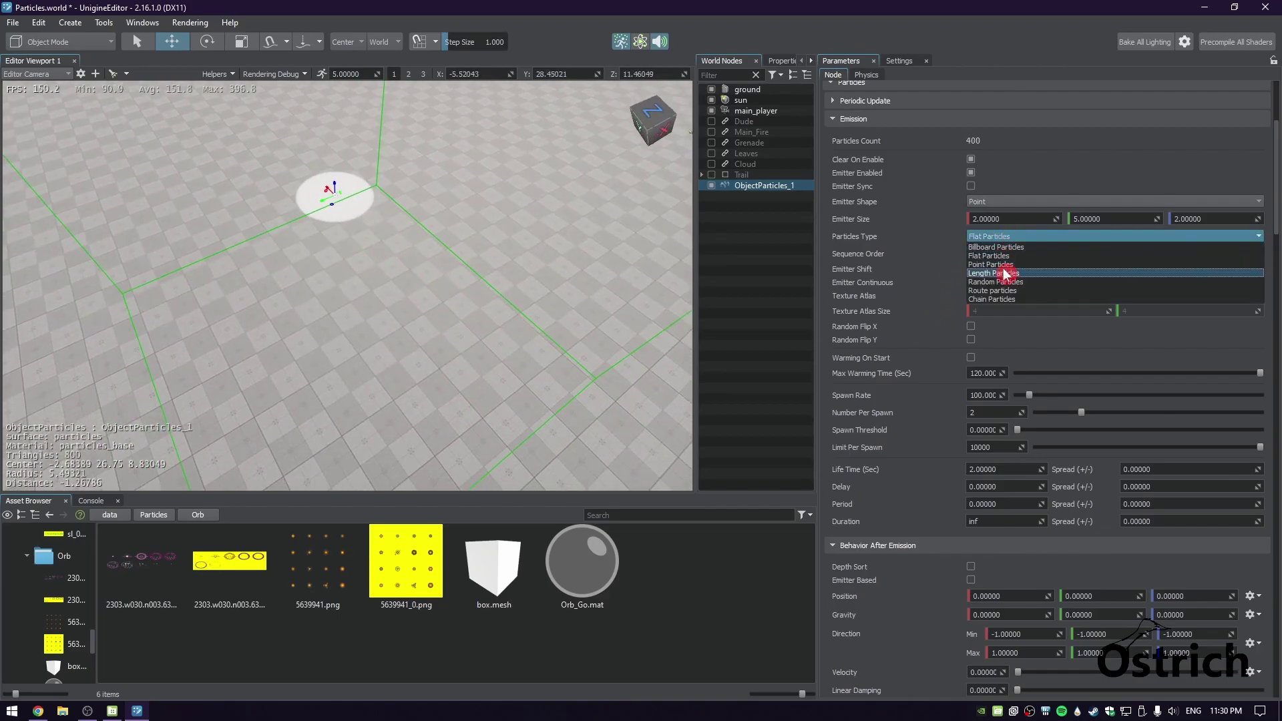
{"action": "left_click", "coordinate": [1004, 274]}
{"action": "right_click_drag", "start_coordinate": [588, 251], "coordinate": [592, 147]}
{"action": "scroll", "coordinate": [1016, 403], "scroll_direction": "down", "scroll_amount": 3}
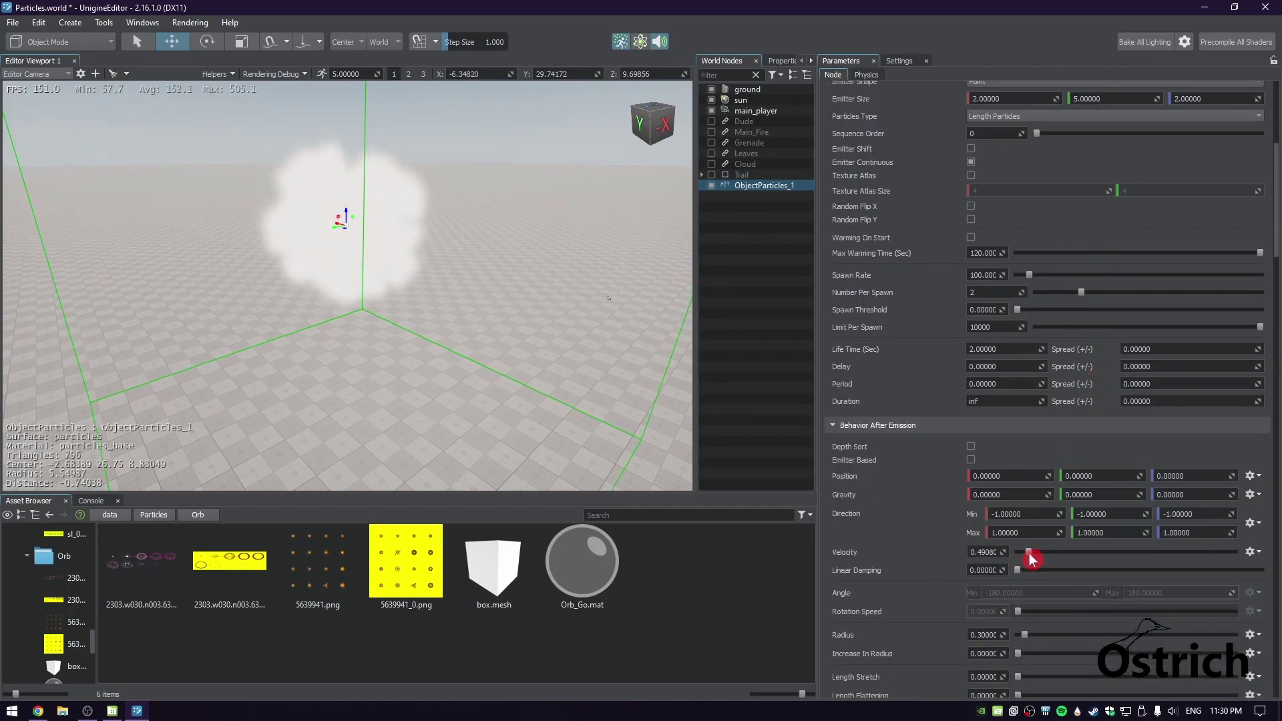
Set the particles' length stretch to about 4.29 and the length flattening to 1
{"action": "scroll", "coordinate": [941, 549], "scroll_direction": "down", "scroll_amount": 3}
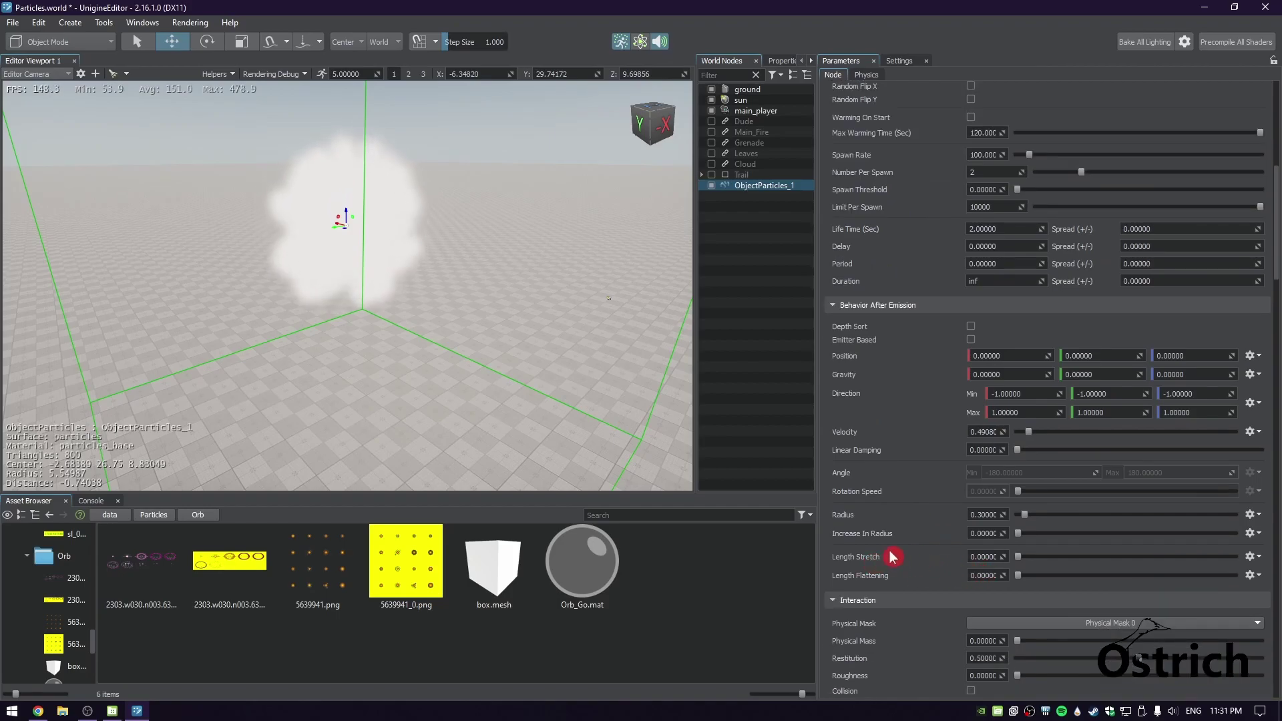
{"action": "left_click_drag", "start_coordinate": [1017, 558], "coordinate": [1110, 560]}
{"action": "left_click_drag", "start_coordinate": [1028, 581], "coordinate": [1101, 569]}
{"action": "right_click_drag", "start_coordinate": [490, 362], "coordinate": [219, 350]}
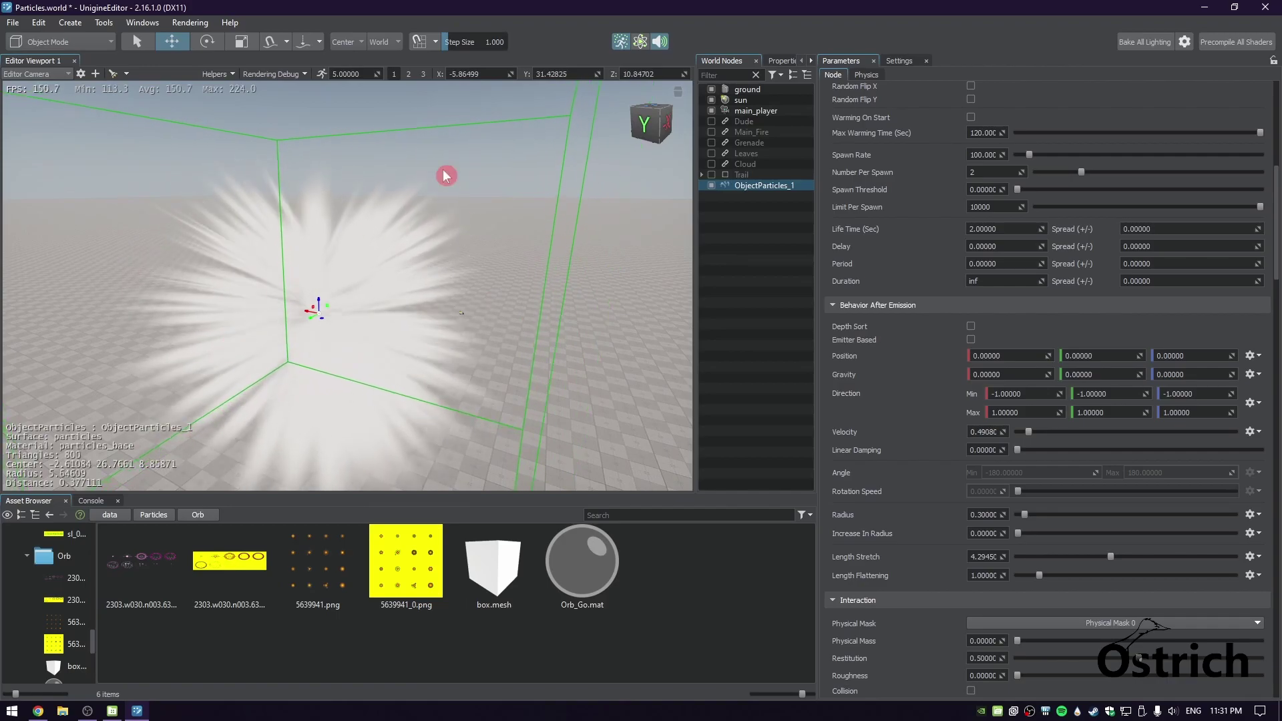
Change the particles type to Random Particles in the Emission settings
{"action": "scroll", "coordinate": [928, 352], "scroll_direction": "up", "scroll_amount": 6}
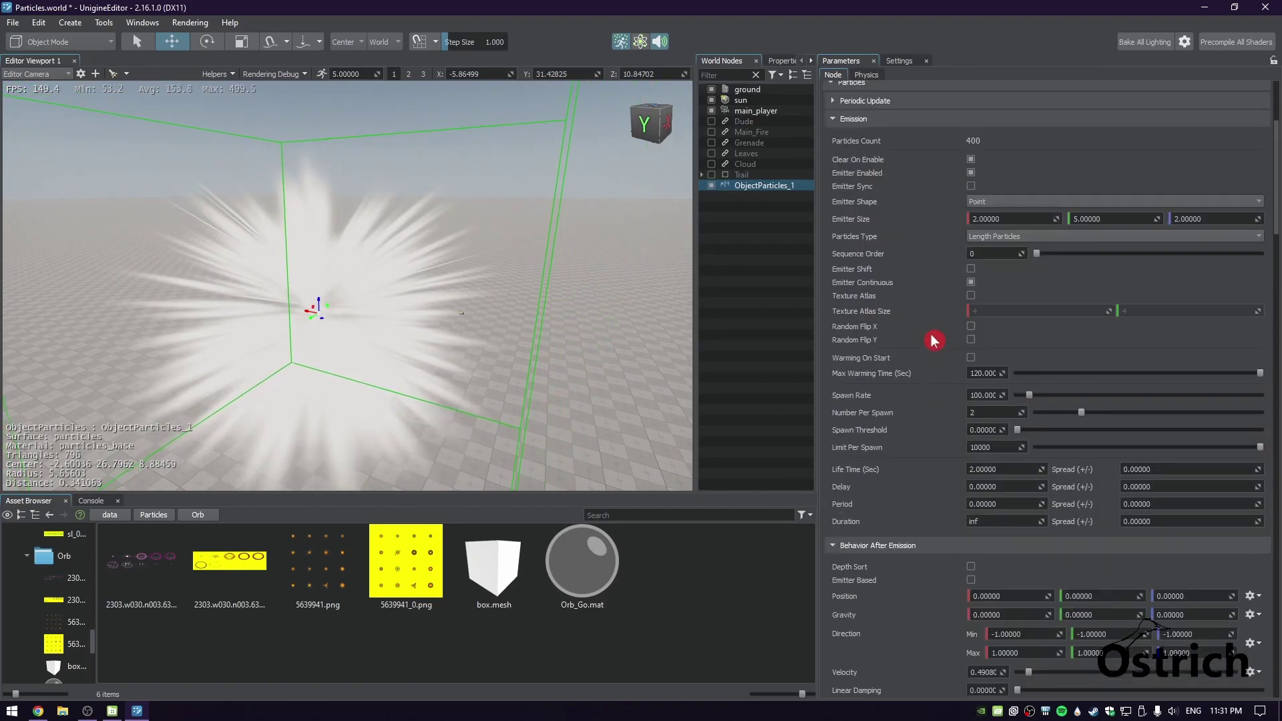
{"action": "scroll", "coordinate": [932, 335], "scroll_direction": "up", "scroll_amount": 3}
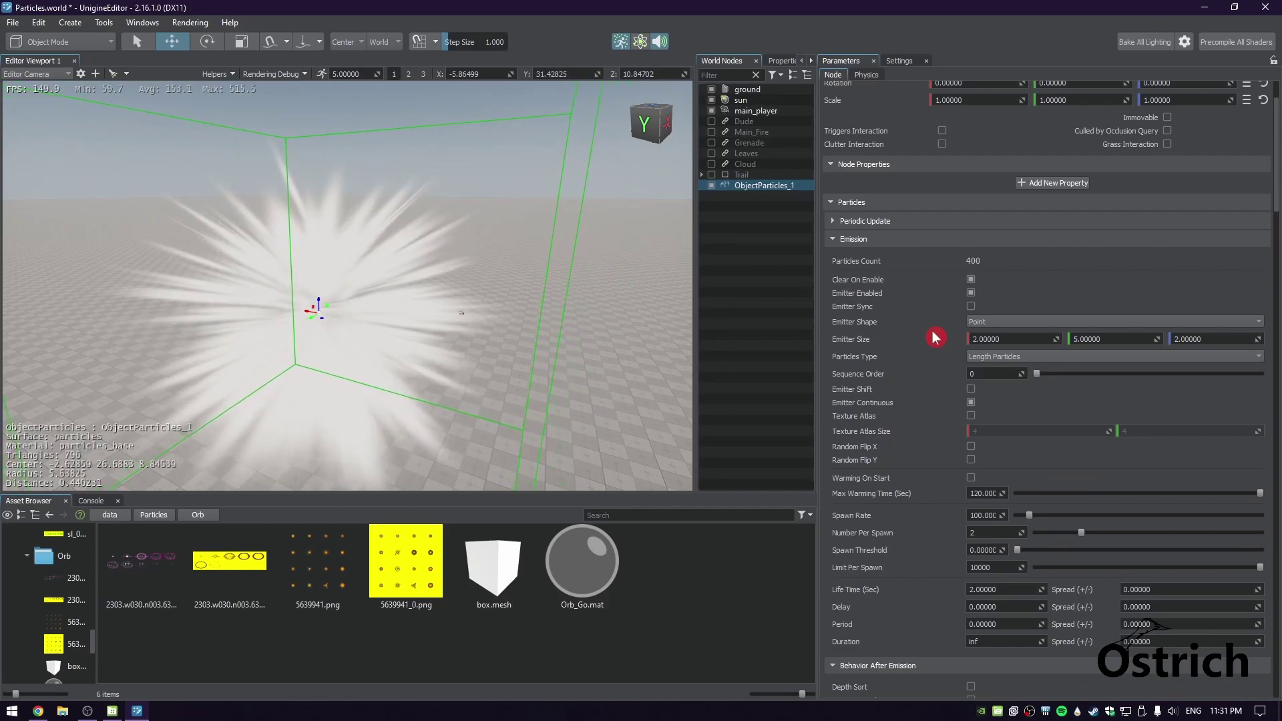
{"action": "left_click", "coordinate": [1010, 357]}
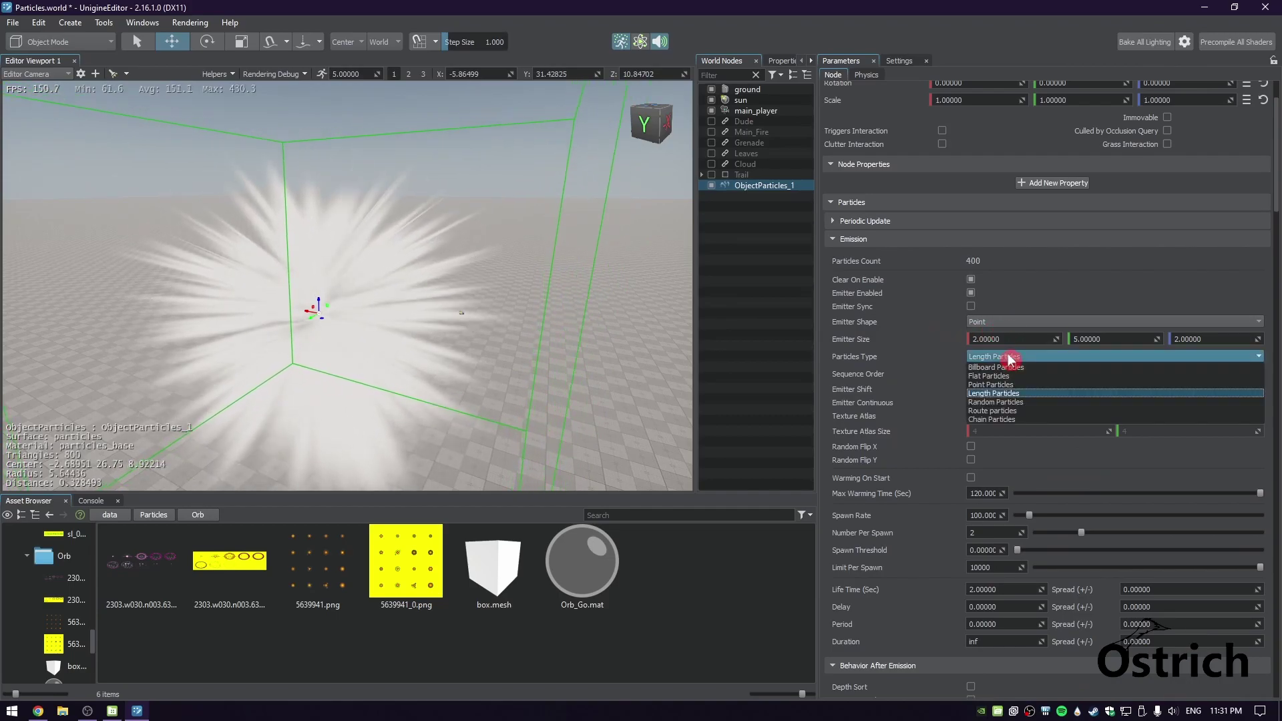
{"action": "left_click", "coordinate": [1003, 402]}
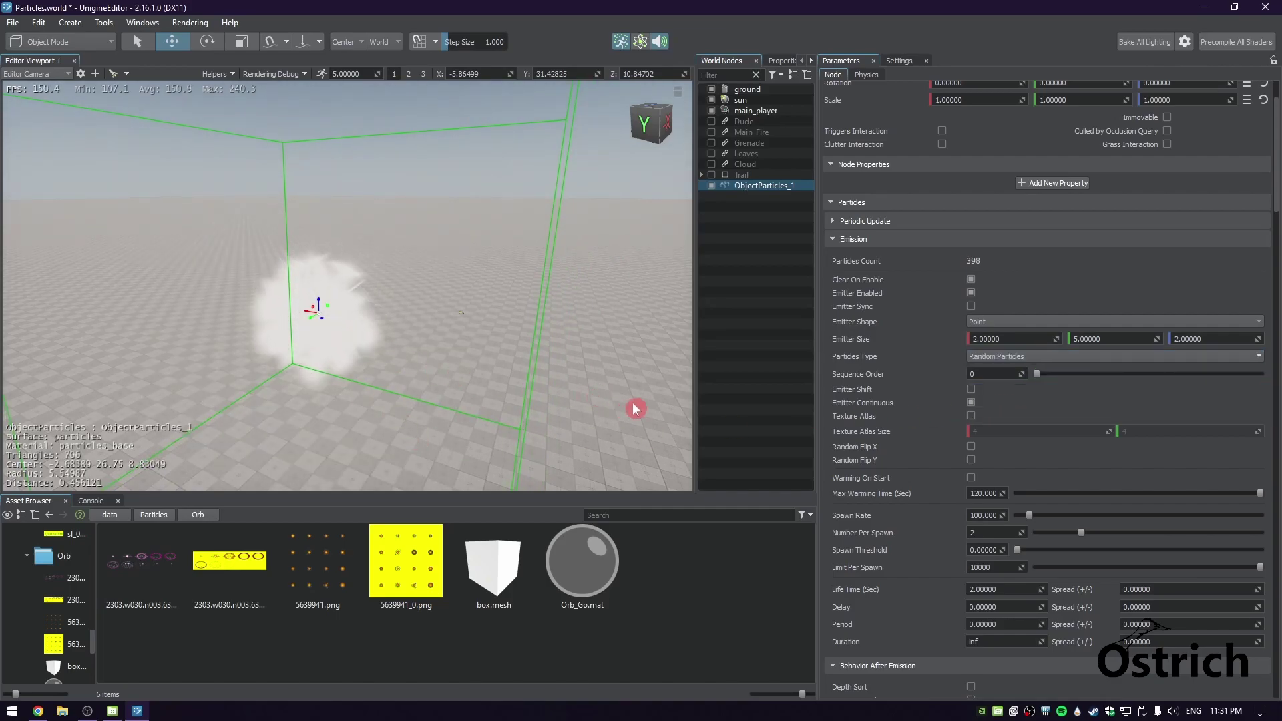
Enable Emitter Shift for the ObjectParticles_1 emission
{"action": "left_click", "coordinate": [1006, 358]}
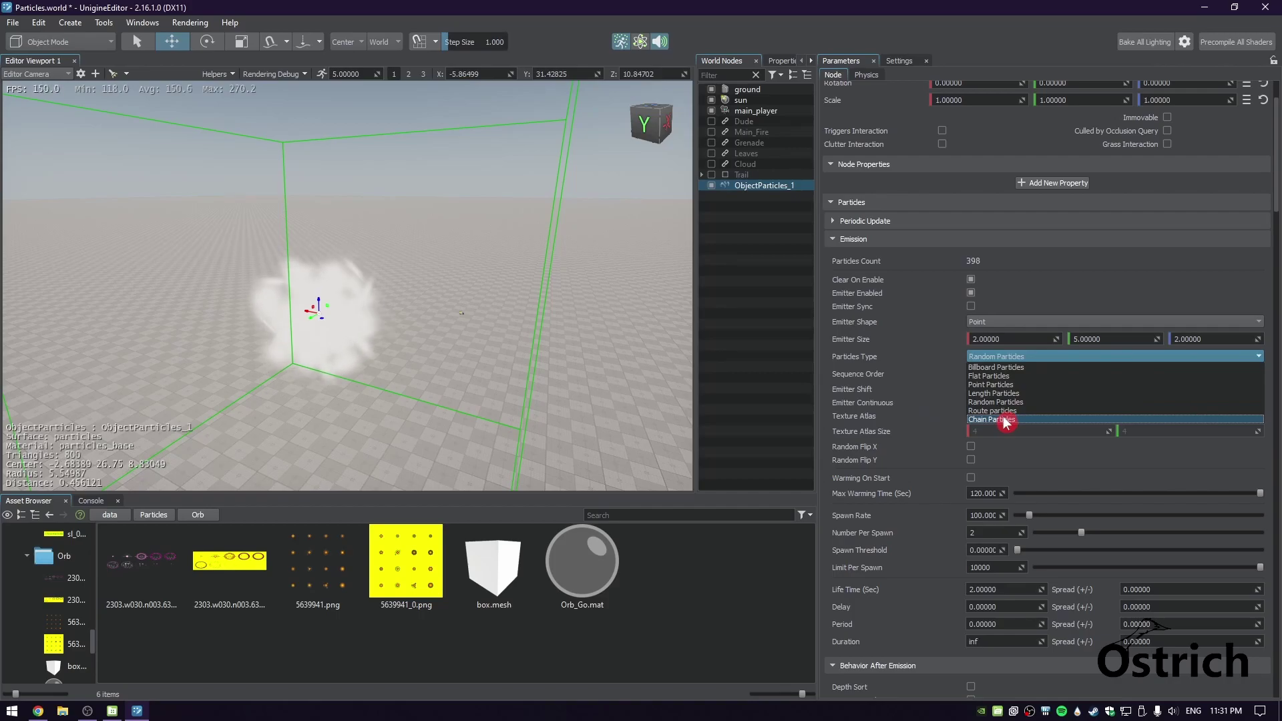
{"action": "left_click", "coordinate": [905, 379]}
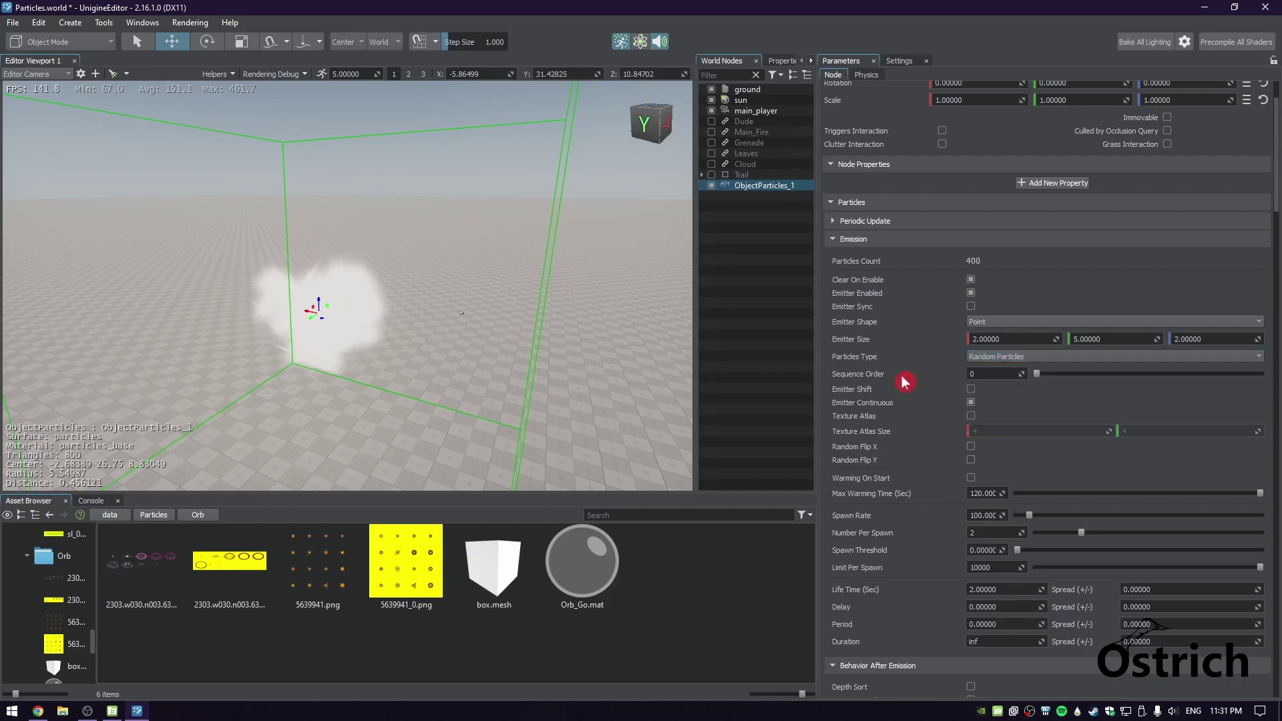
{"action": "left_click", "coordinate": [970, 390]}
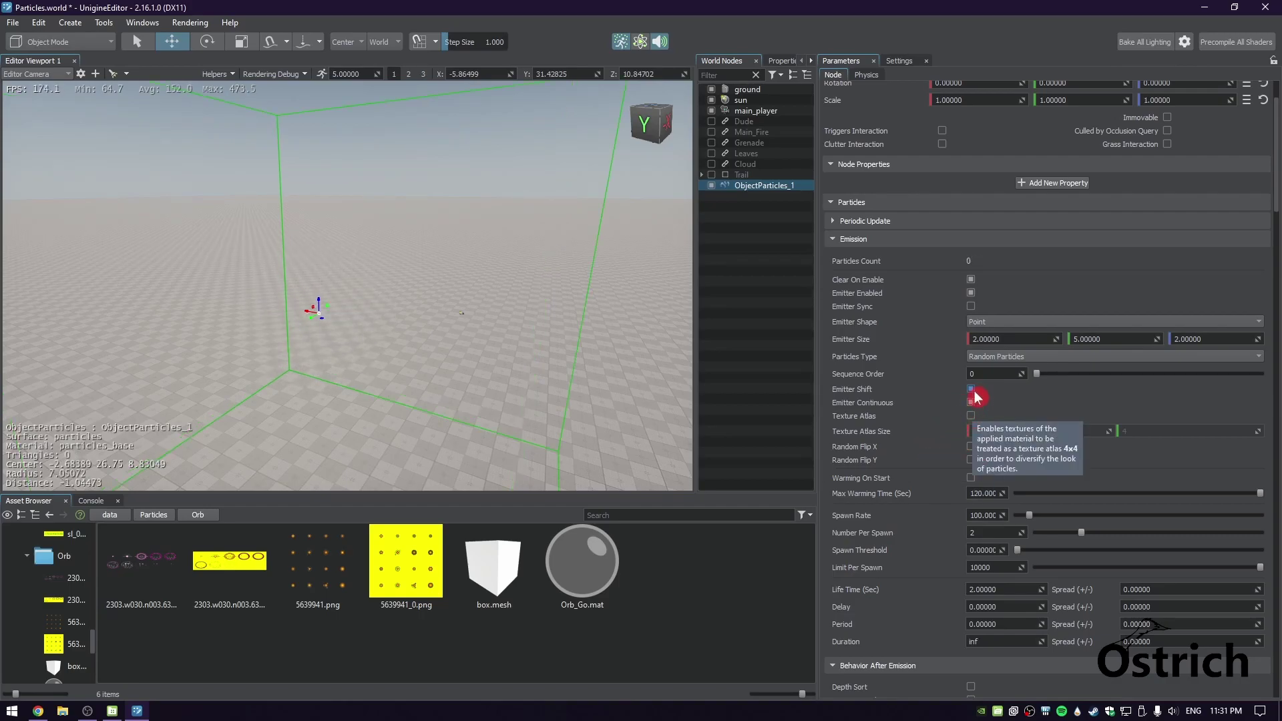
Try Chain Particles as the particles type and move the emitter through the scene to test the trail
{"action": "left_click", "coordinate": [1006, 360]}
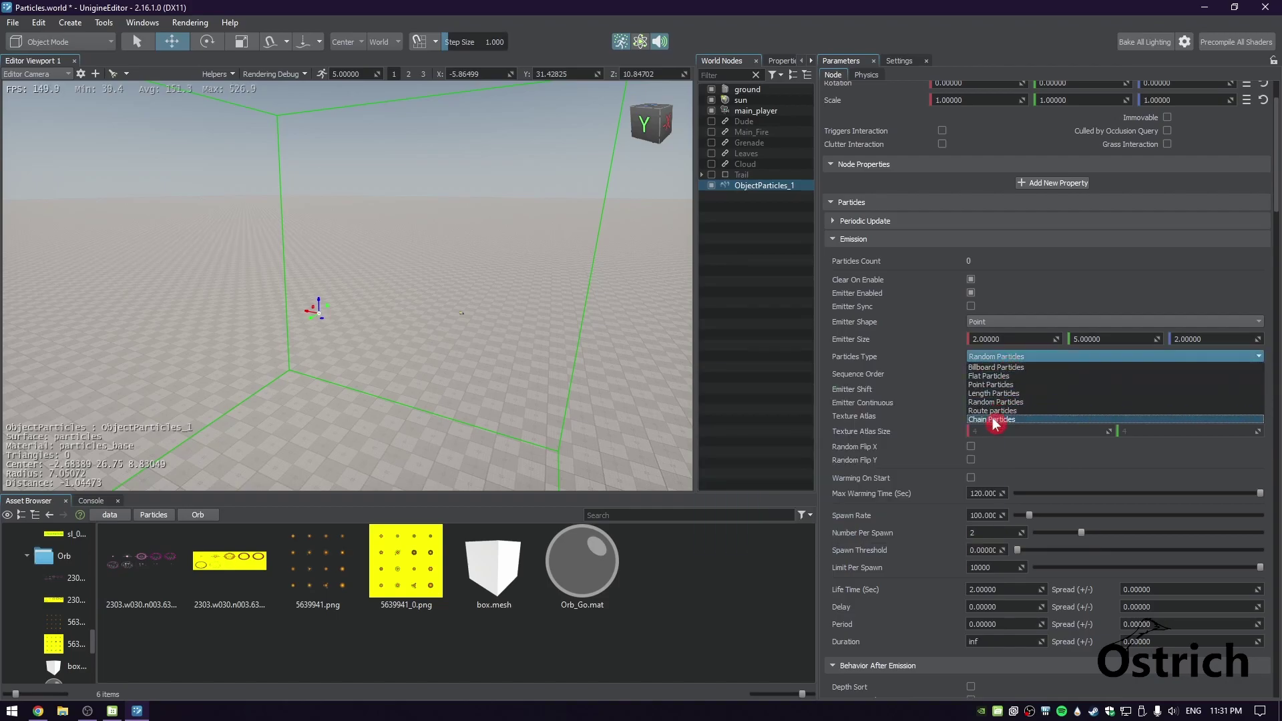
{"action": "left_click", "coordinate": [995, 420]}
{"action": "right_click_drag", "start_coordinate": [400, 325], "coordinate": [428, 315]}
{"action": "left_click_drag", "start_coordinate": [309, 284], "coordinate": [378, 319]}
Try Route particles as the particles type and move the emitter around the scene
{"action": "left_click", "coordinate": [986, 358]}
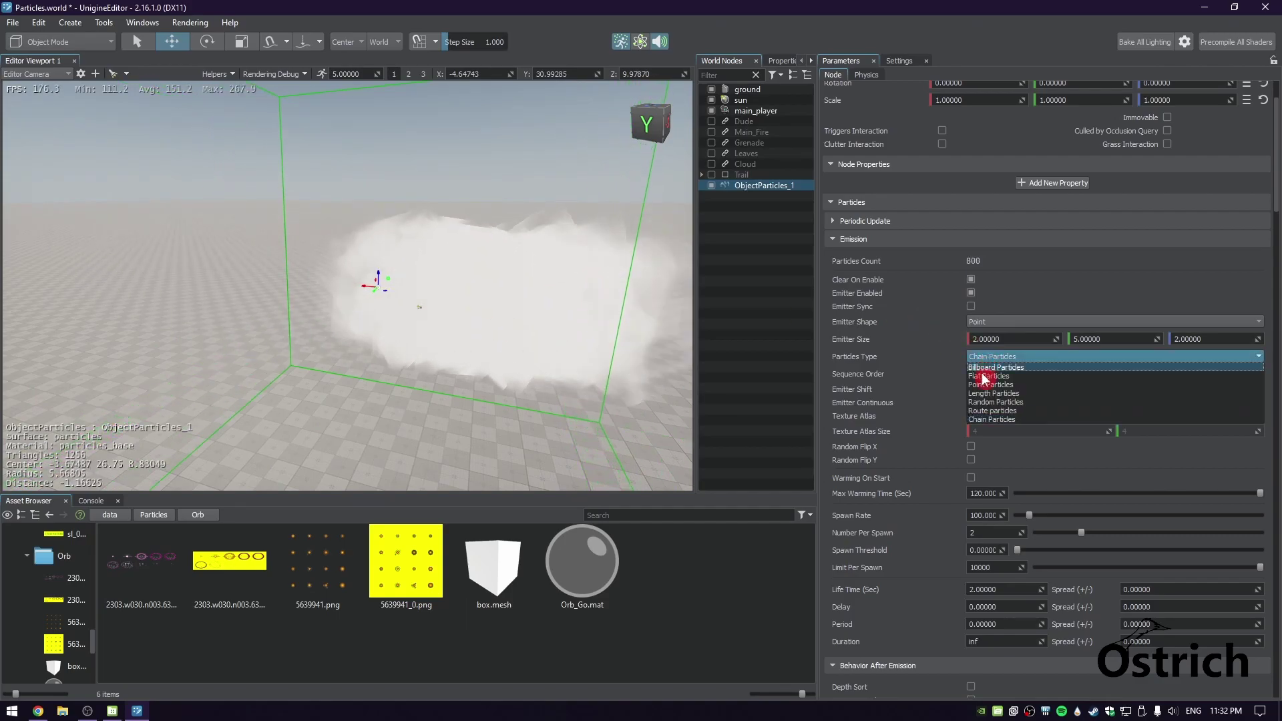
{"action": "left_click", "coordinate": [987, 409]}
{"action": "left_click_drag", "start_coordinate": [371, 294], "coordinate": [354, 371]}
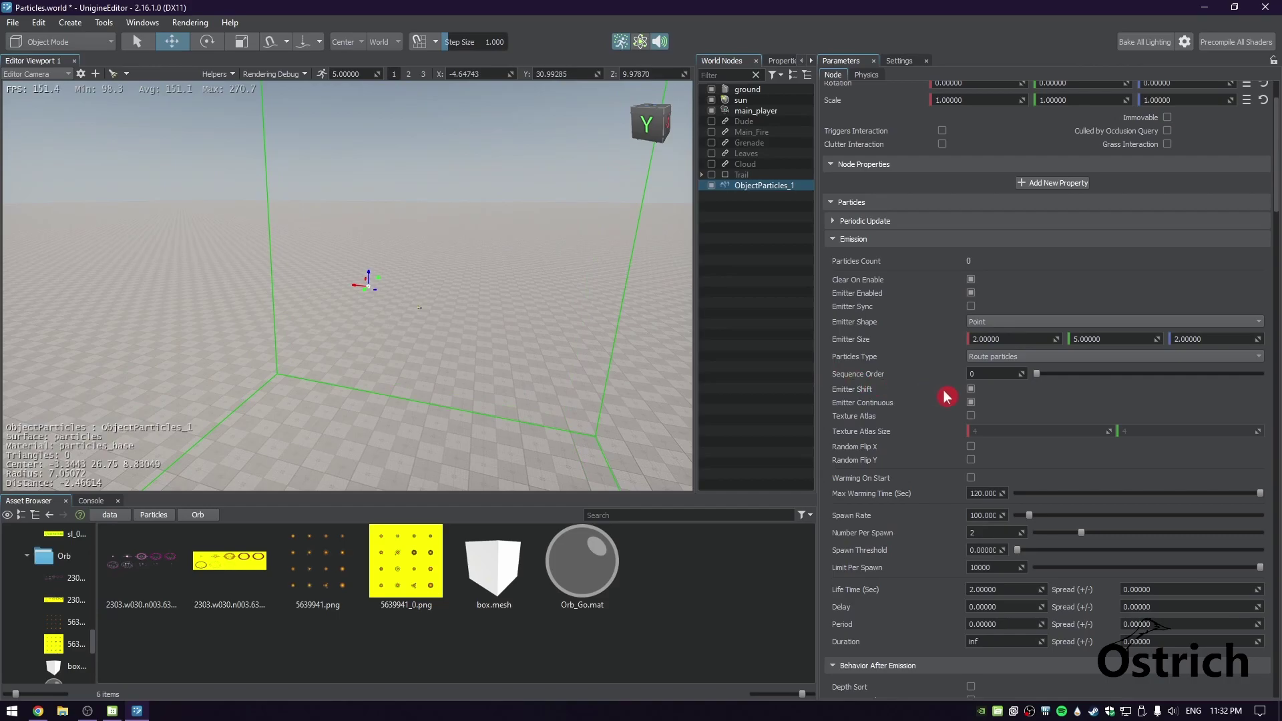
Change the particles type to Billboard Particles and disable Emitter Shift
{"action": "left_click", "coordinate": [991, 357]}
{"action": "left_click", "coordinate": [998, 367]}
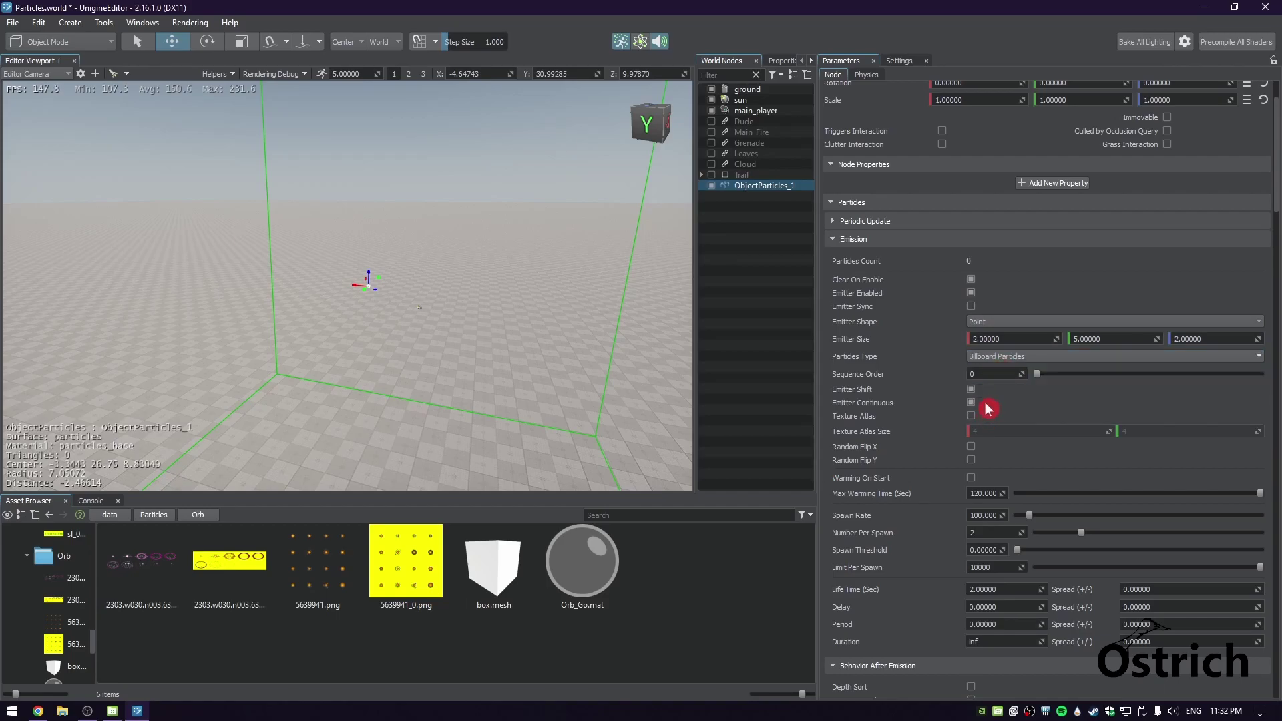
{"action": "left_click", "coordinate": [970, 390]}
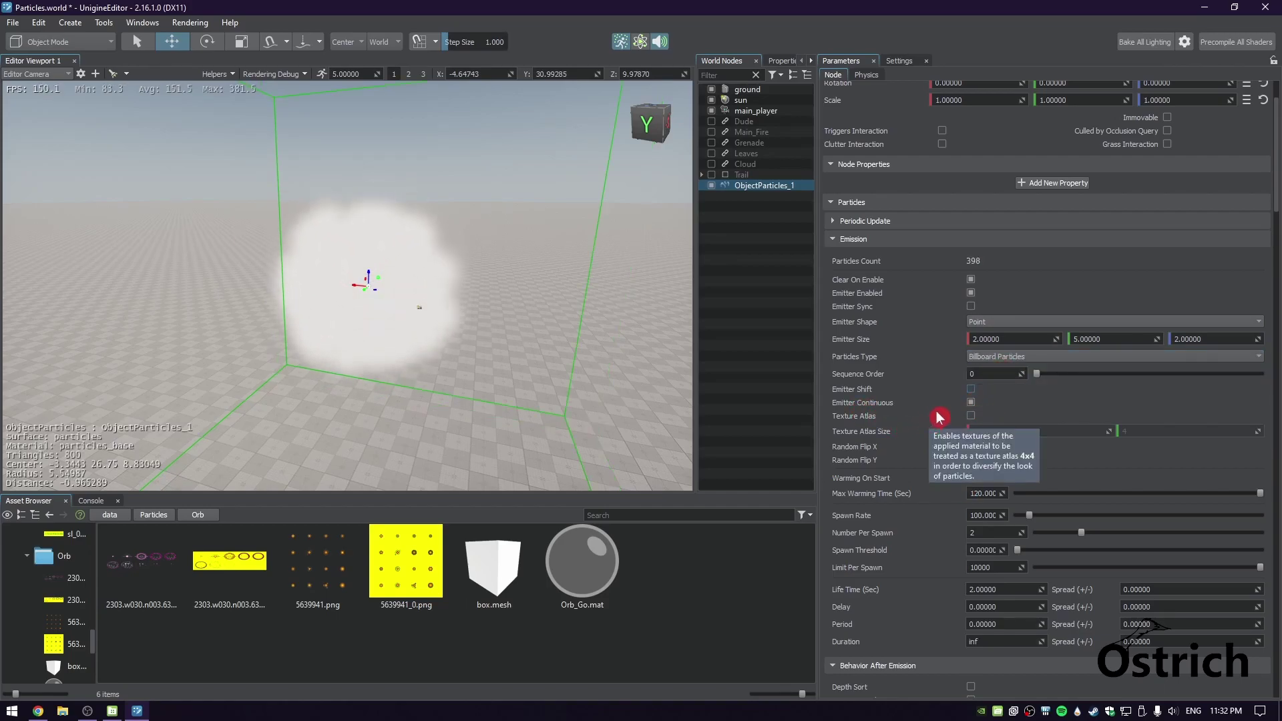
Enable Emitter Shift and move the emitter back and forth, testing it with Emitter Continuous off and on
{"action": "left_click", "coordinate": [970, 399]}
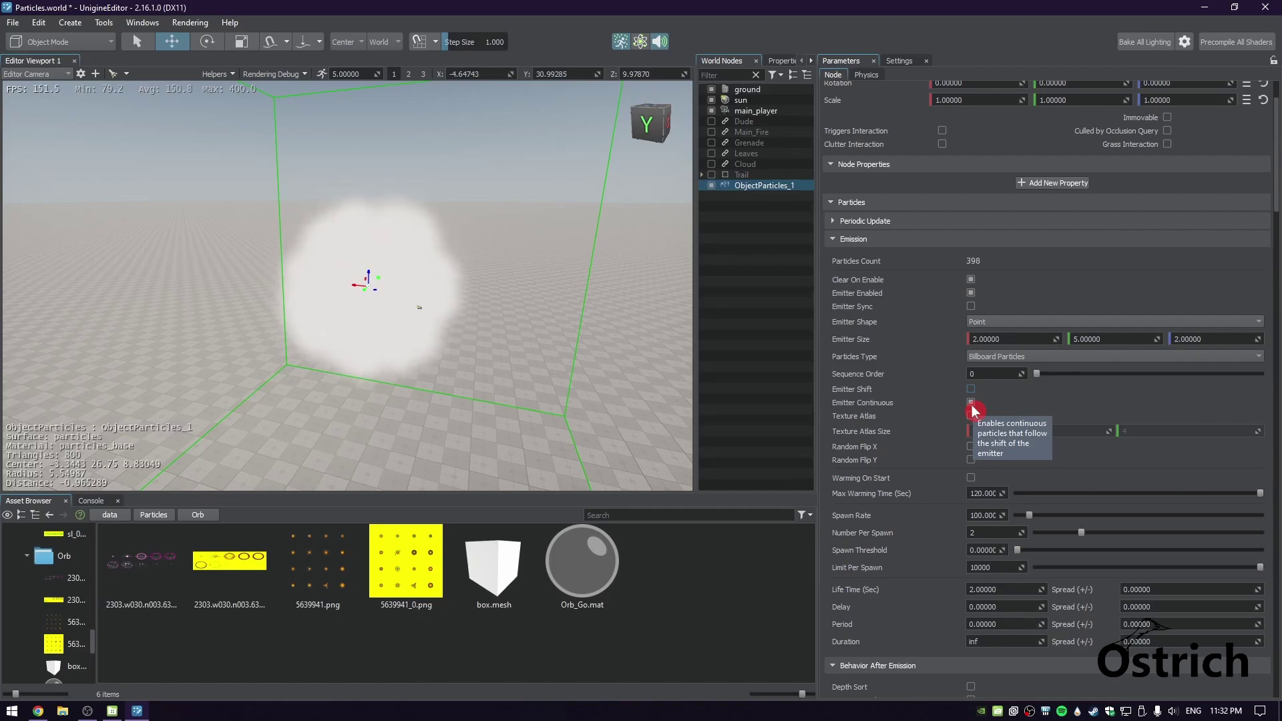
{"action": "left_click", "coordinate": [970, 402]}
{"action": "left_click", "coordinate": [970, 388]}
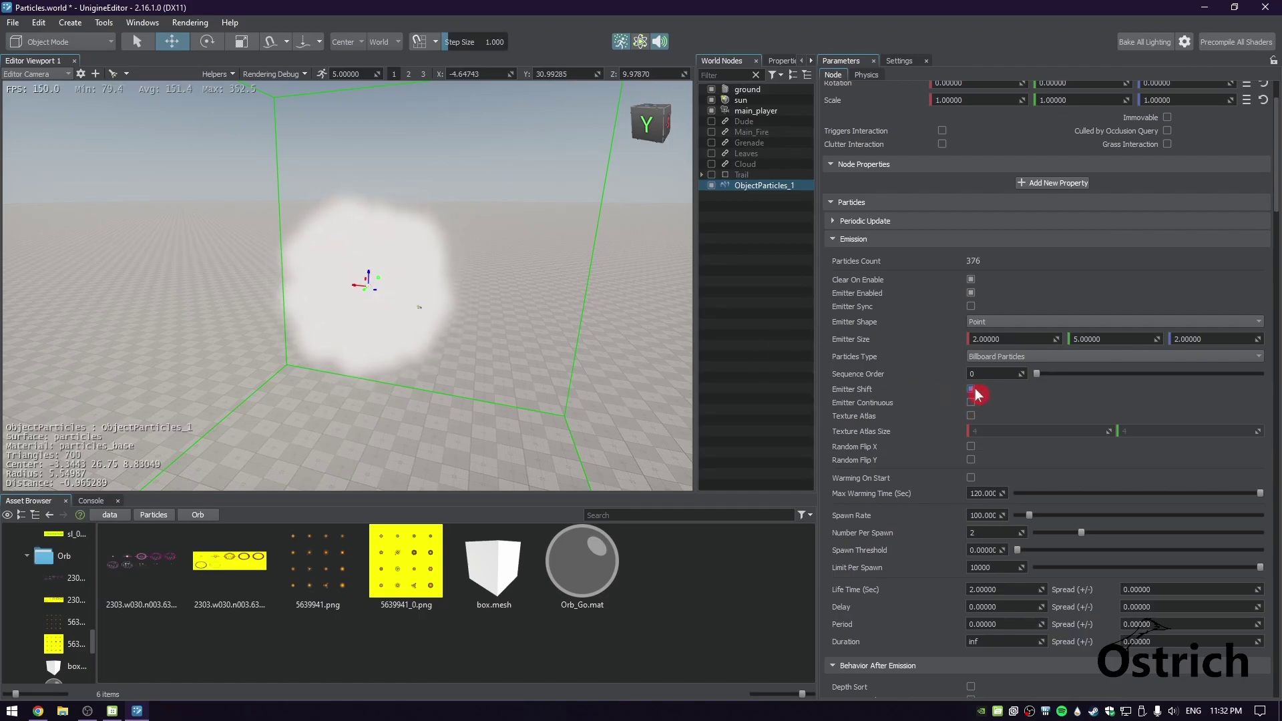
{"action": "left_click_drag", "start_coordinate": [351, 286], "coordinate": [498, 294]}
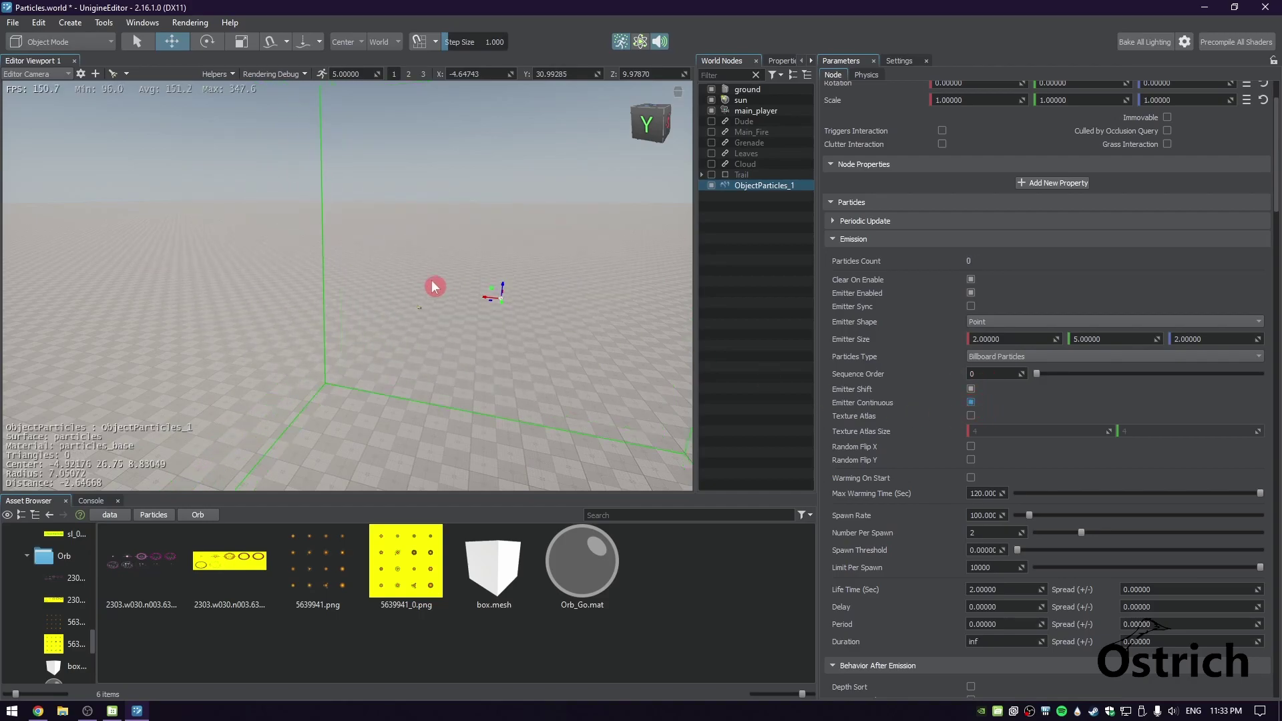
{"action": "left_click_drag", "start_coordinate": [498, 306], "coordinate": [291, 284]}
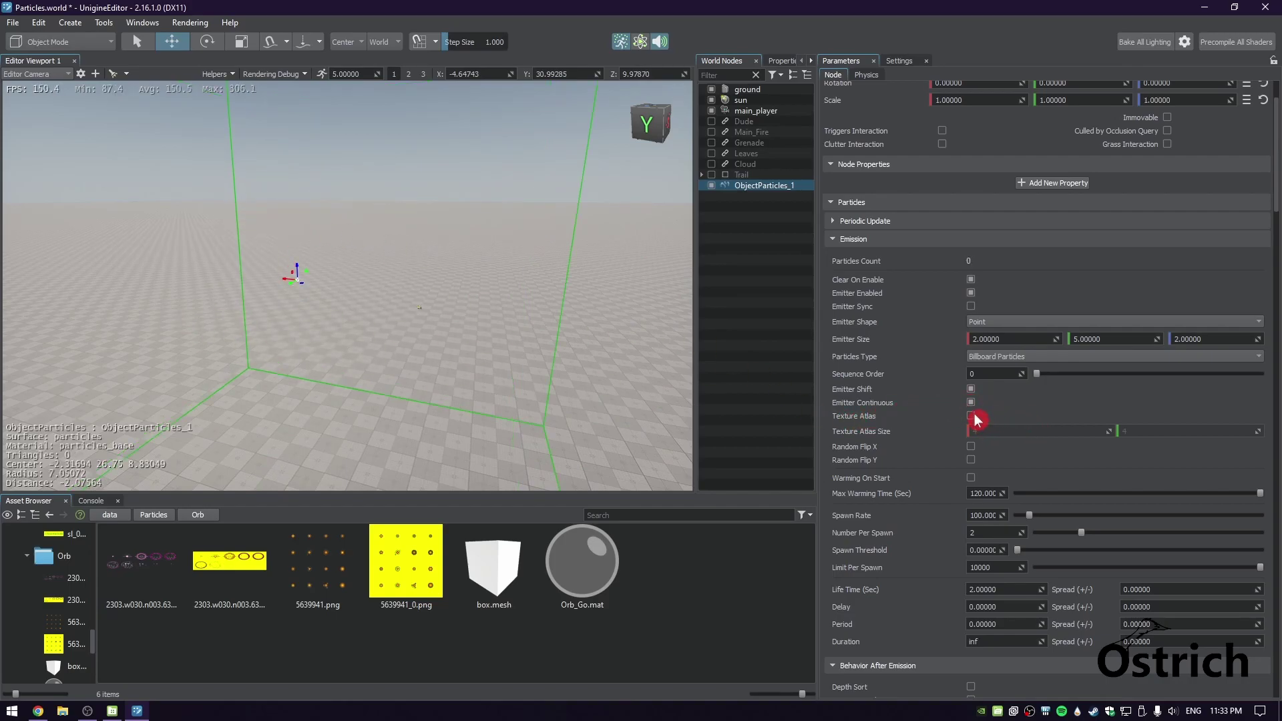
Preview the 5639941.png texture in the Orb folder as an example of a 4x4 texture atlas
{"action": "scroll", "coordinate": [975, 419], "scroll_direction": "down", "scroll_amount": 5}
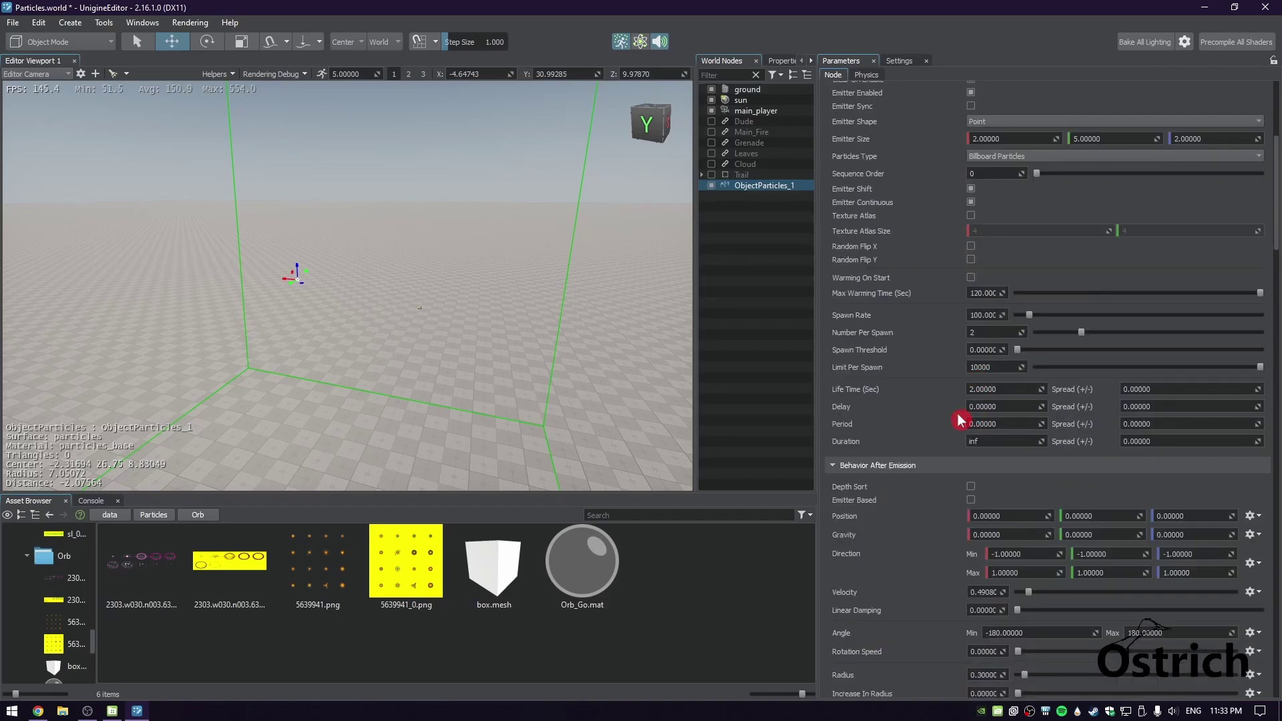
{"action": "left_click", "coordinate": [318, 568]}
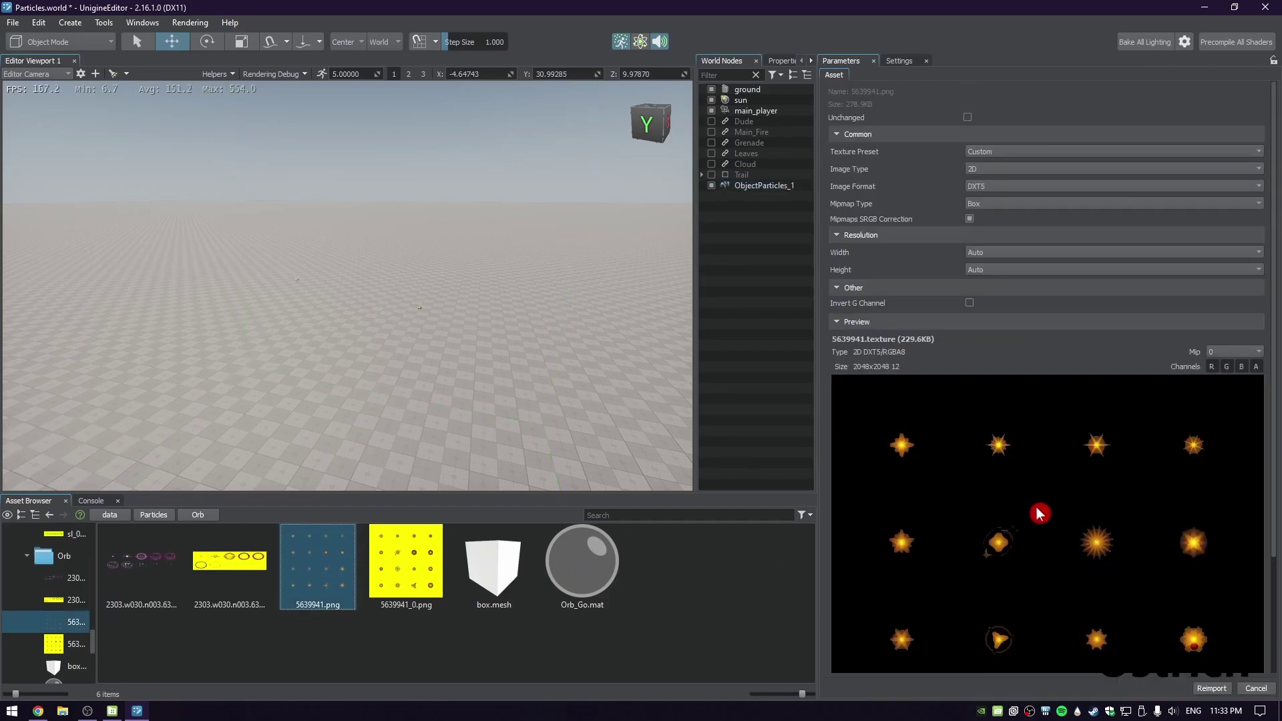
{"action": "scroll", "coordinate": [1052, 485], "scroll_direction": "down", "scroll_amount": 3}
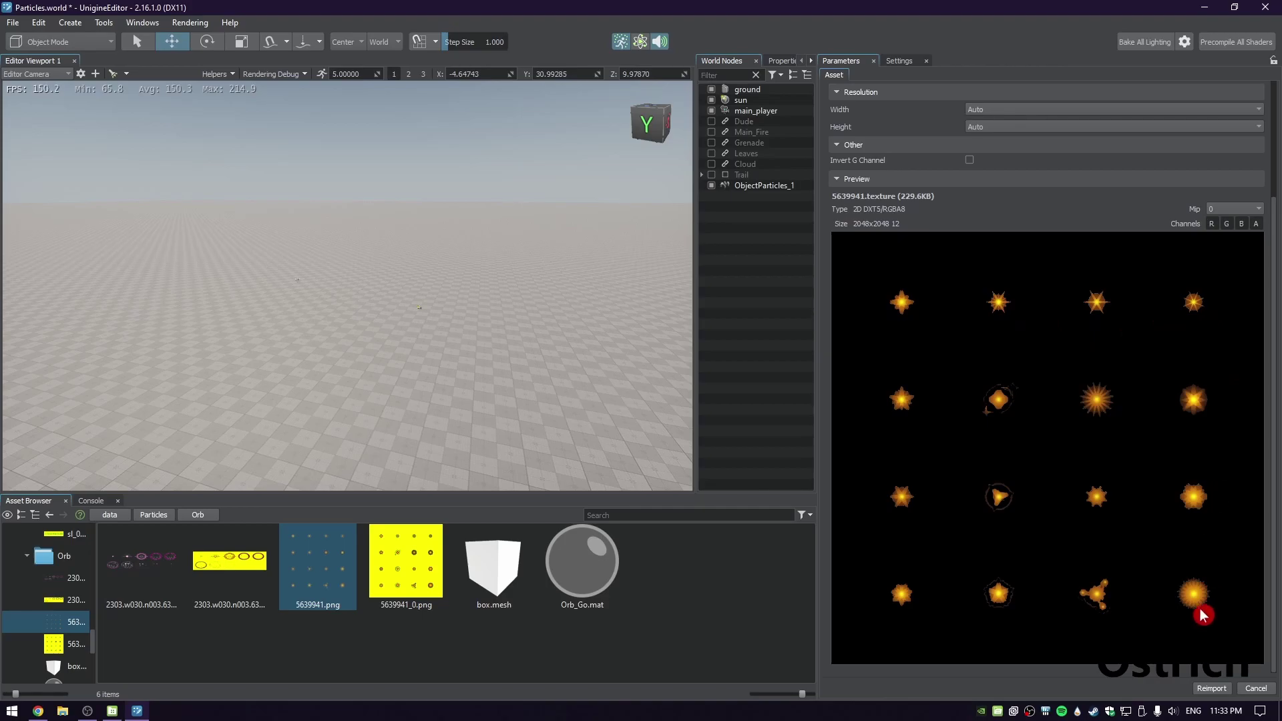
Reselect ObjectParticles_1 and disable both Emitter Shift and Emitter Continuous
{"action": "left_click", "coordinate": [762, 187]}
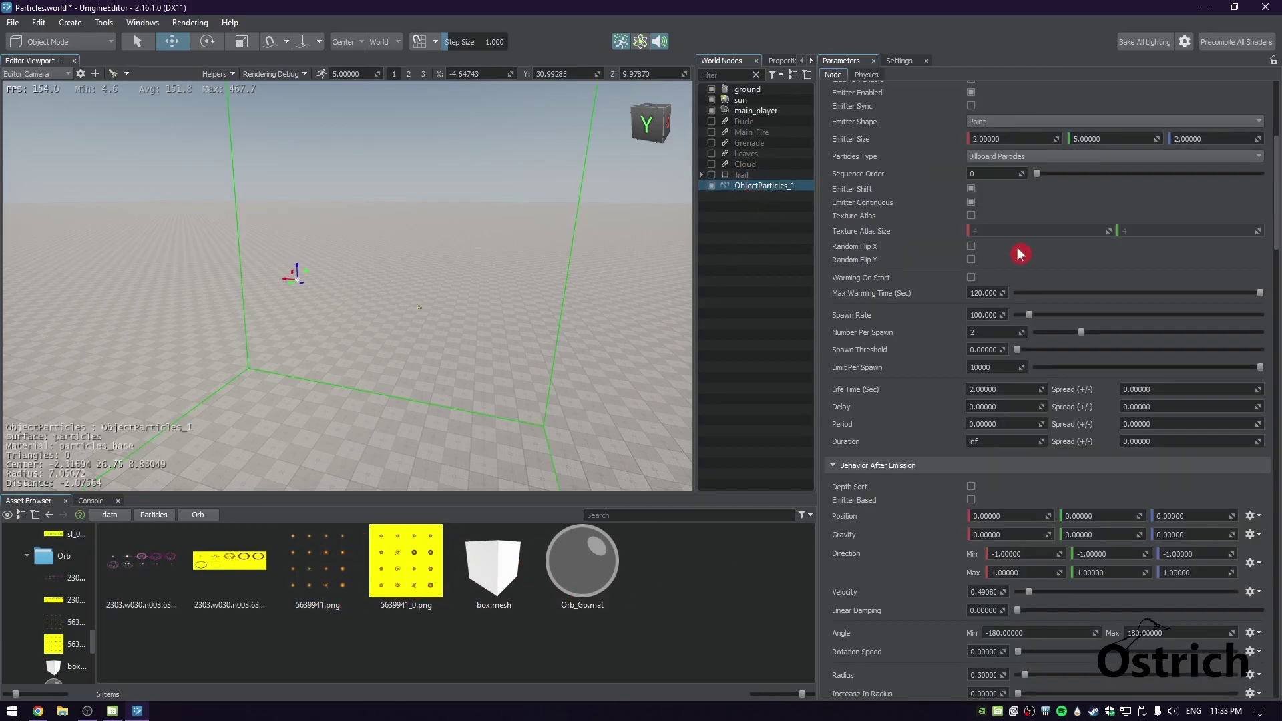
{"action": "left_click", "coordinate": [971, 201]}
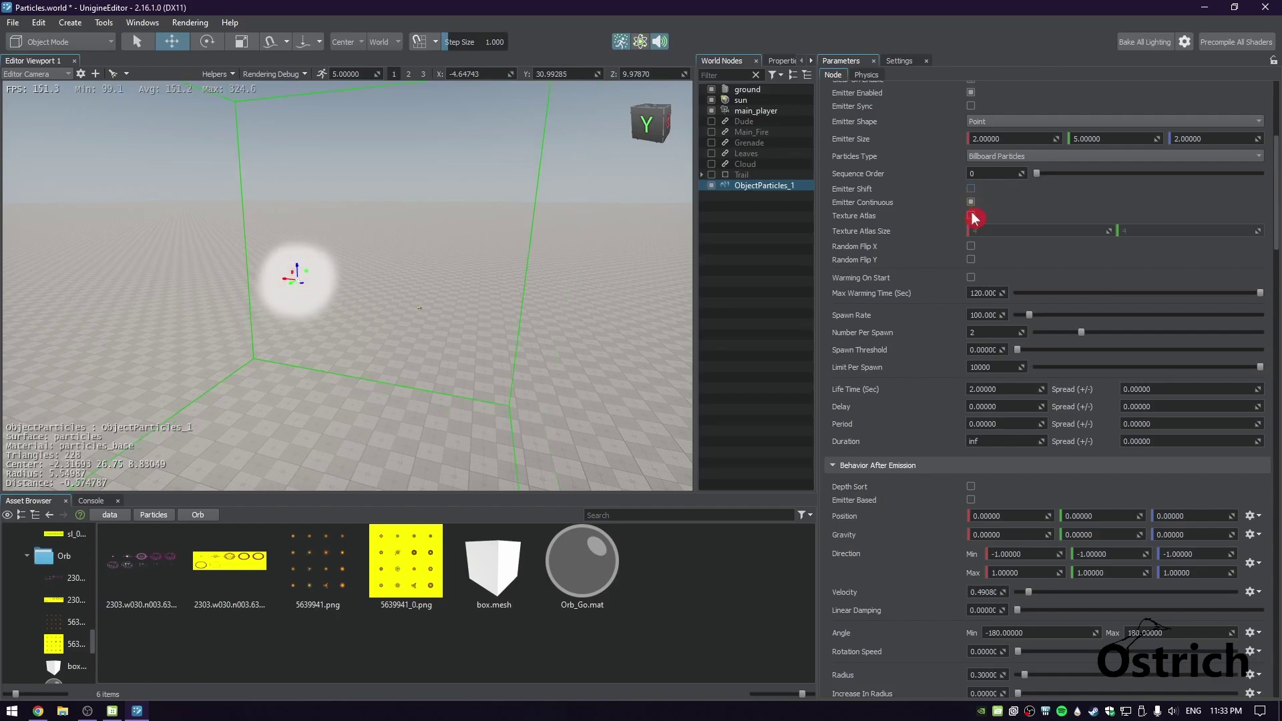
{"action": "left_click", "coordinate": [971, 201]}
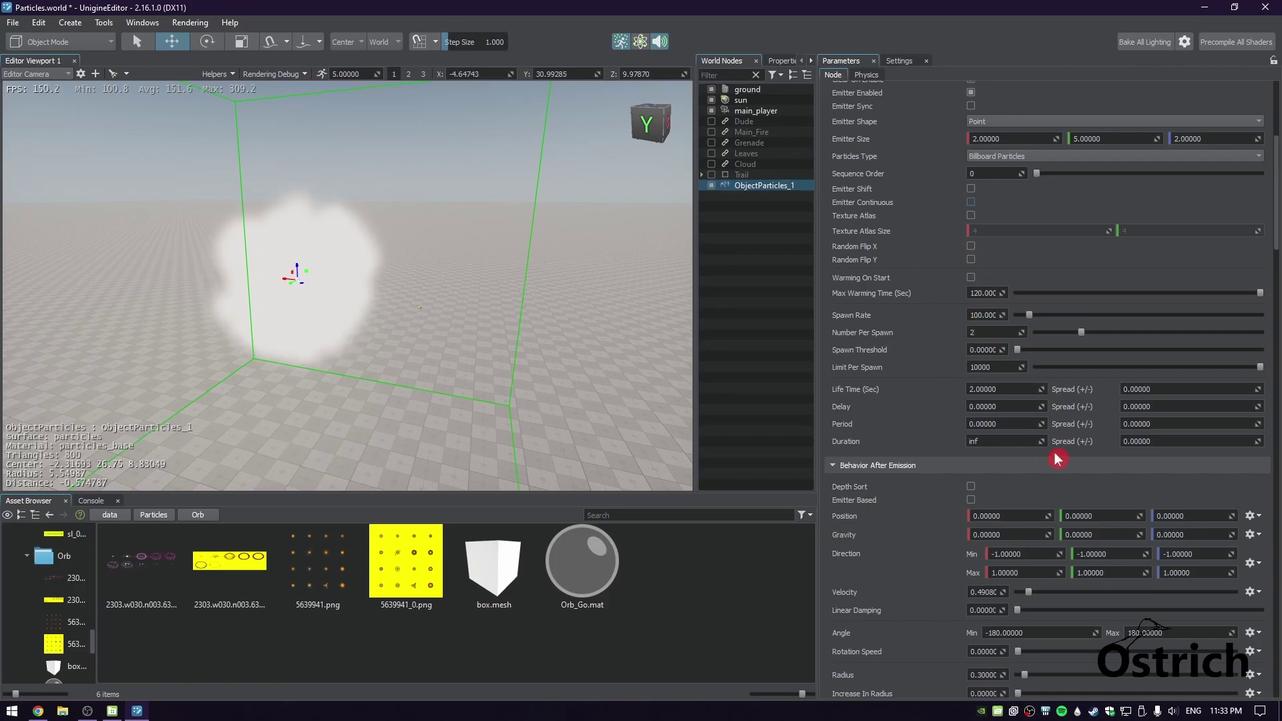
Set the Spawn Rate to 1 and the Number Per Spawn to 1 in the Emission settings
{"action": "scroll", "coordinate": [933, 401], "scroll_direction": "up", "scroll_amount": 2}
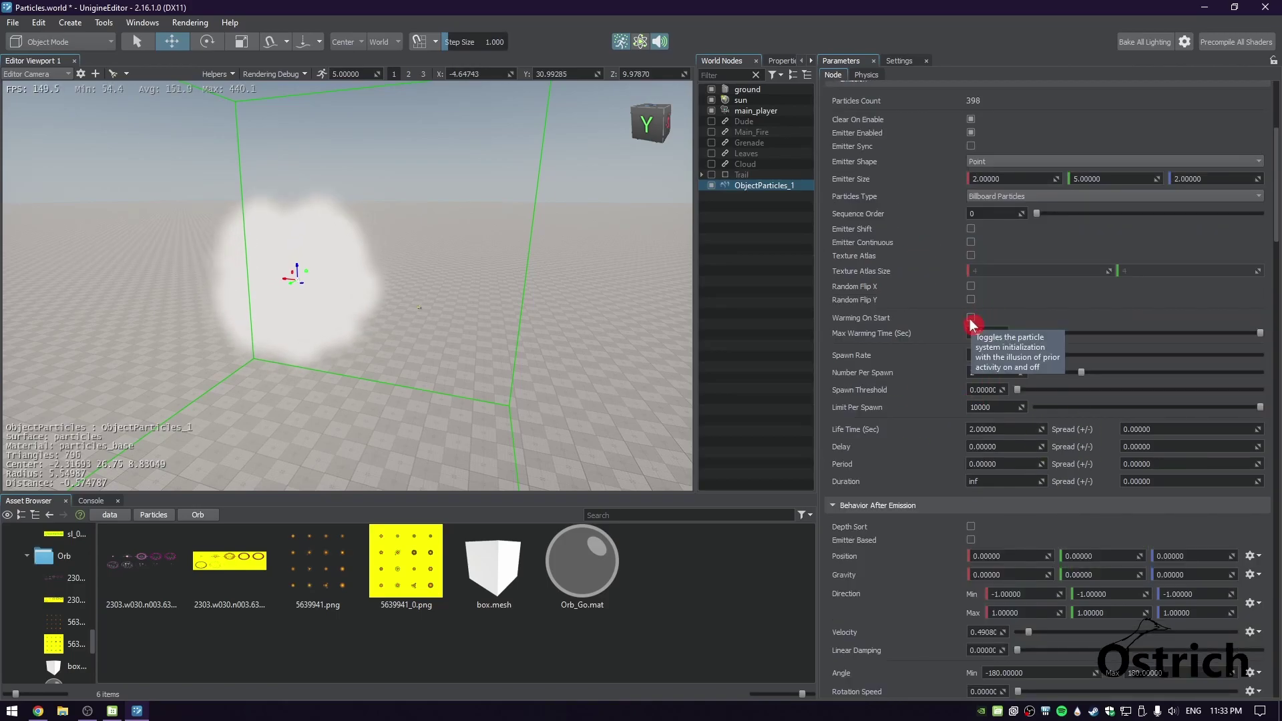
{"action": "scroll", "coordinate": [904, 500], "scroll_direction": "up", "scroll_amount": 3}
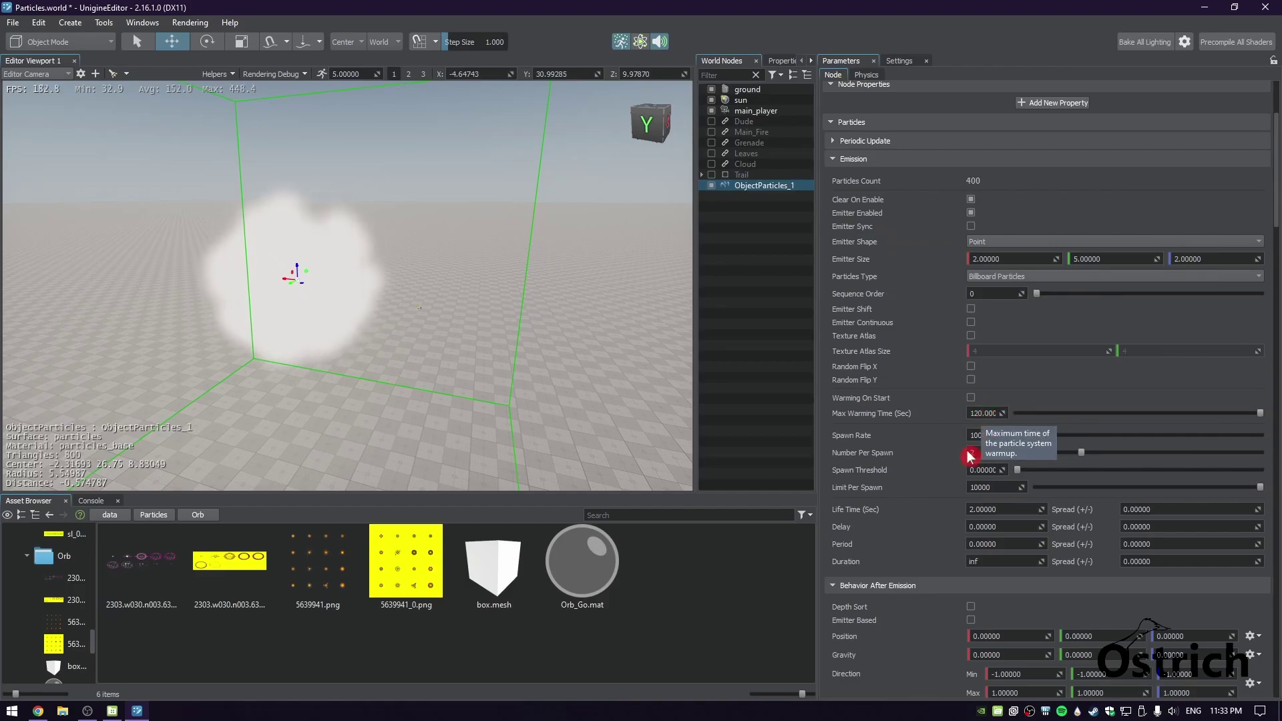
{"action": "scroll", "coordinate": [988, 431], "scroll_direction": "down", "scroll_amount": 1}
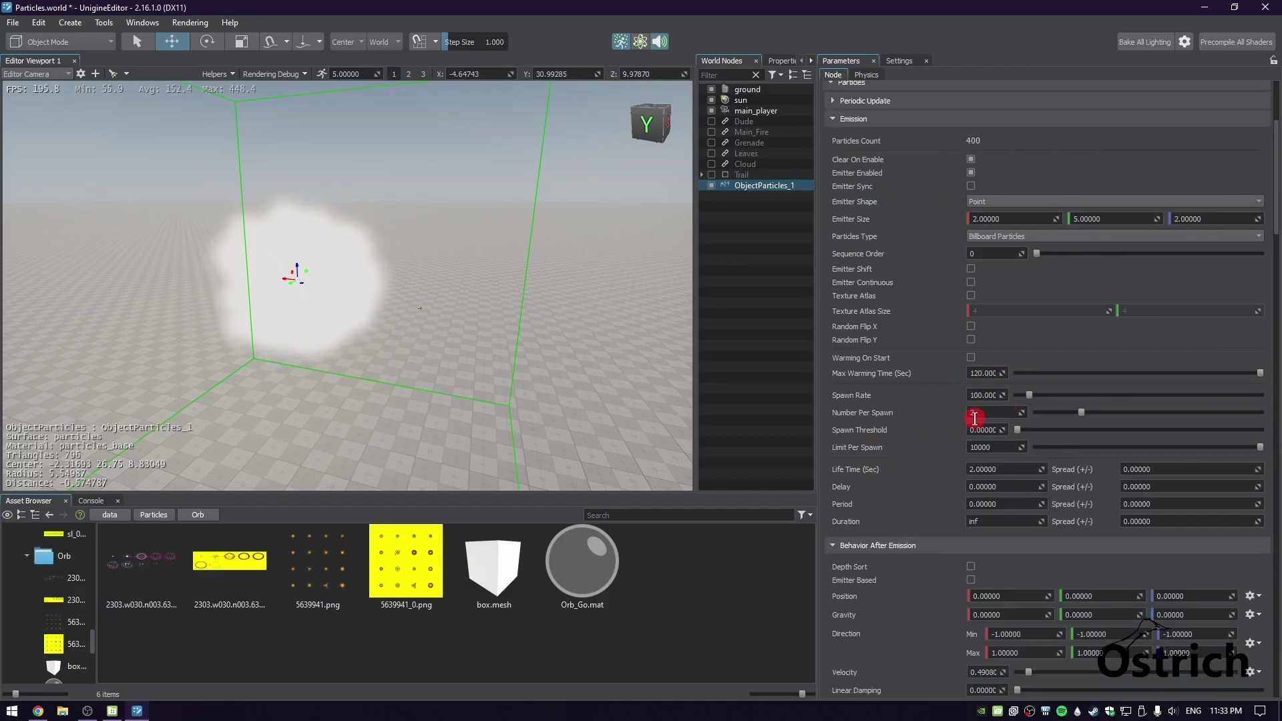
{"action": "left_click", "coordinate": [982, 394]}
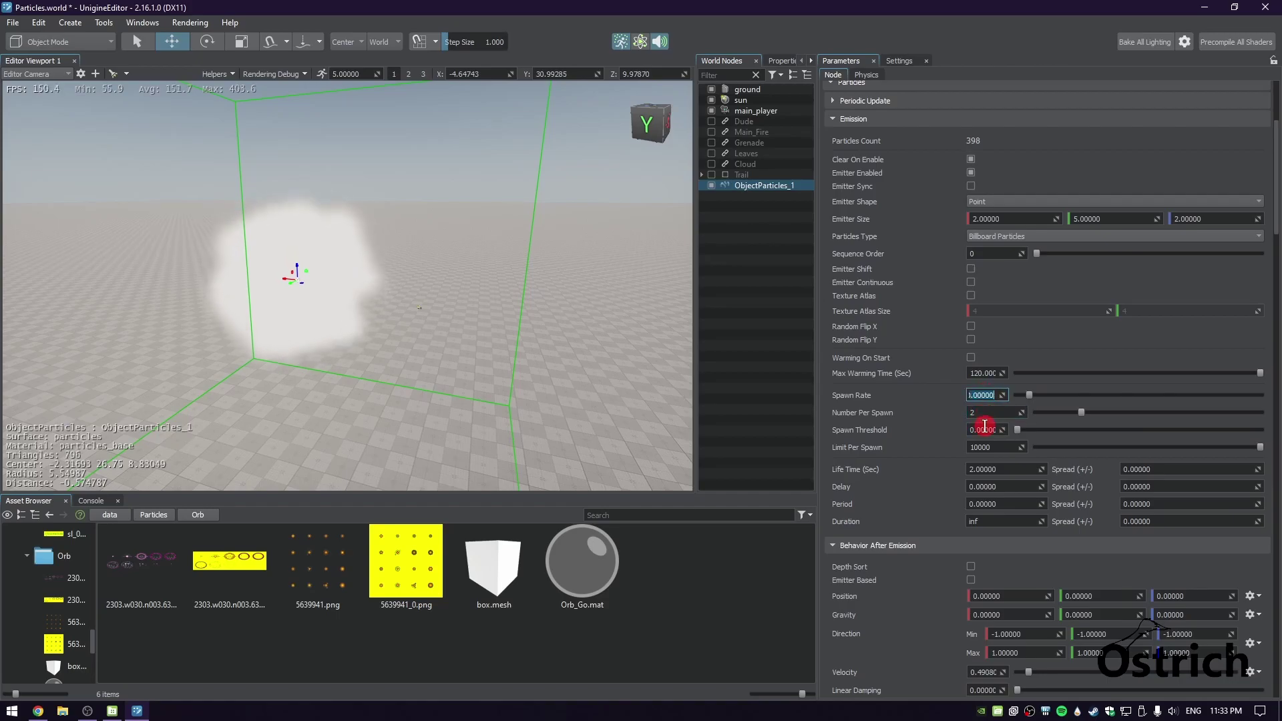
{"action": "left_click", "coordinate": [972, 412]}
{"action": "type", "text": "1"}
{"action": "key", "text": "Return"}
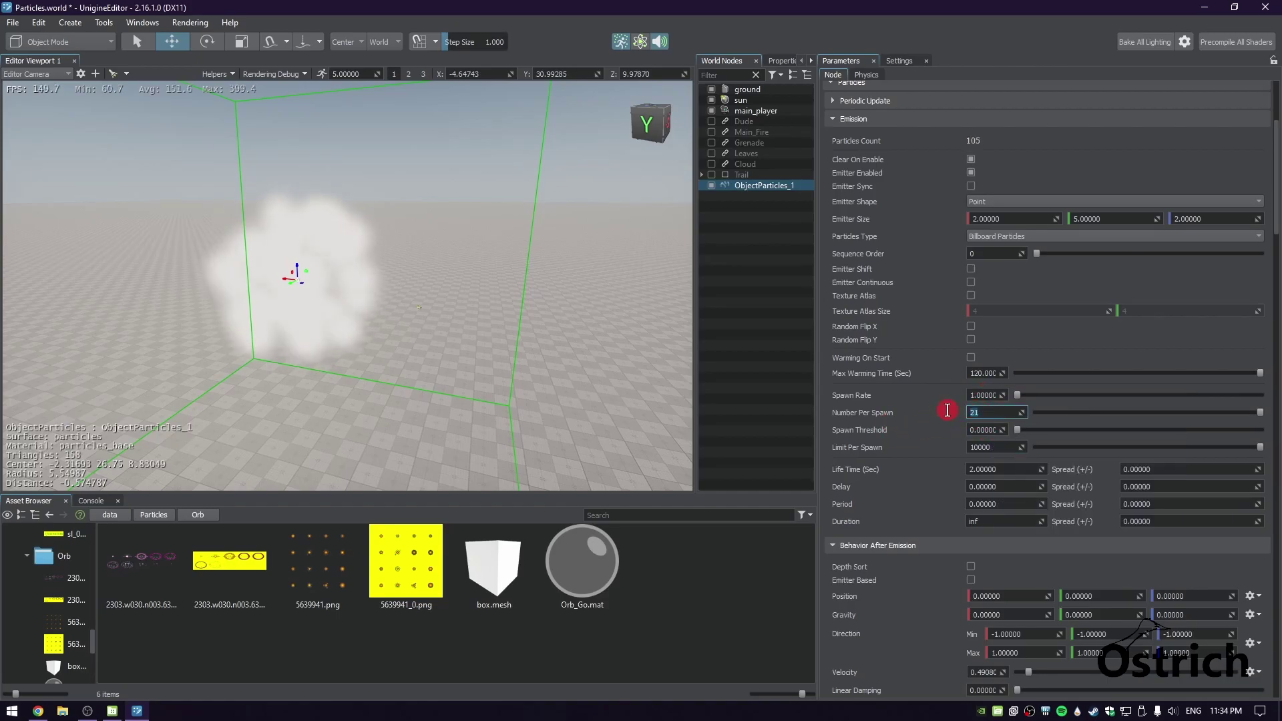
Try a Number Per Spawn of 2 and set it back to 1
{"action": "scroll", "coordinate": [981, 434], "scroll_direction": "up", "scroll_amount": 2}
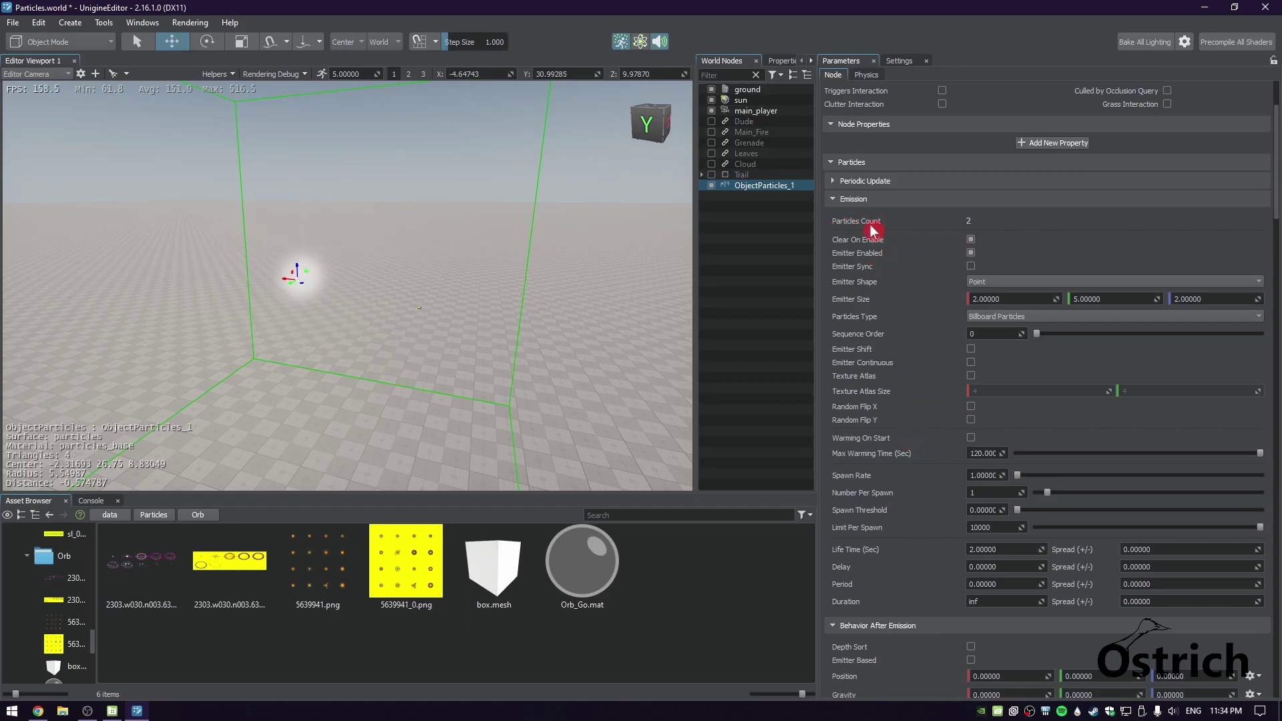
{"action": "scroll", "coordinate": [913, 512], "scroll_direction": "down", "scroll_amount": 1}
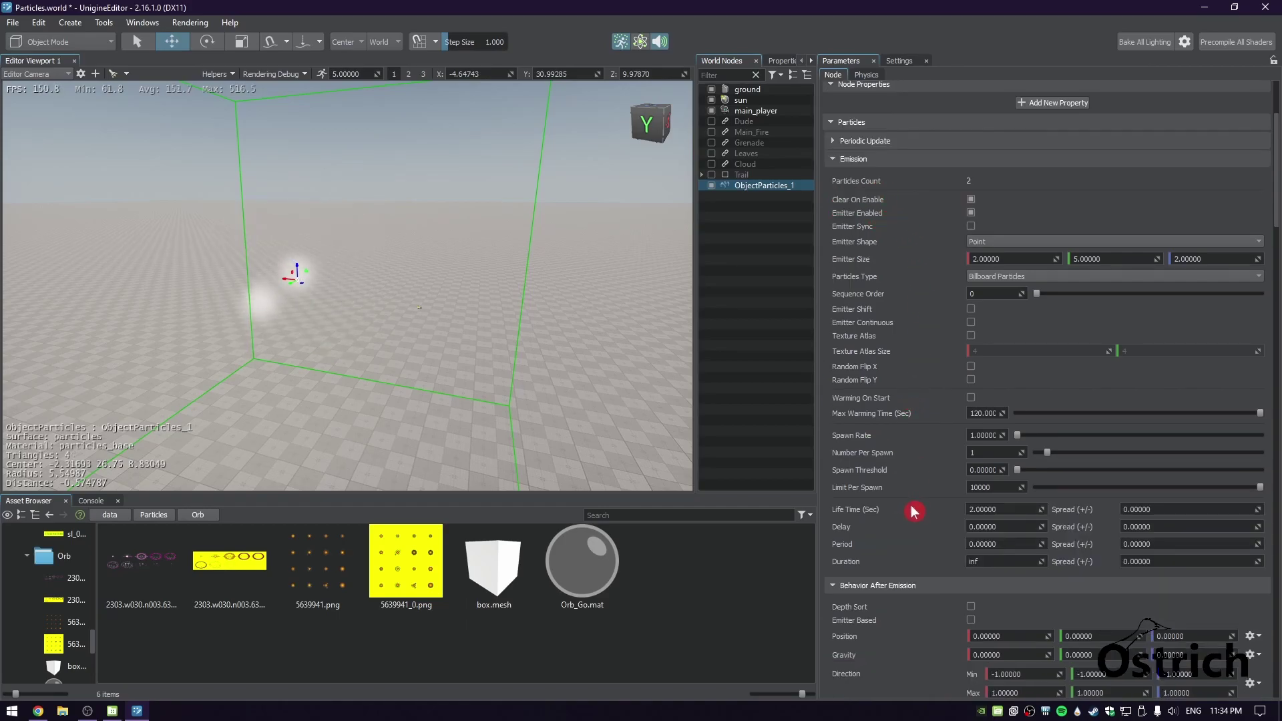
{"action": "left_click", "coordinate": [989, 452]}
{"action": "type", "text": "2"}
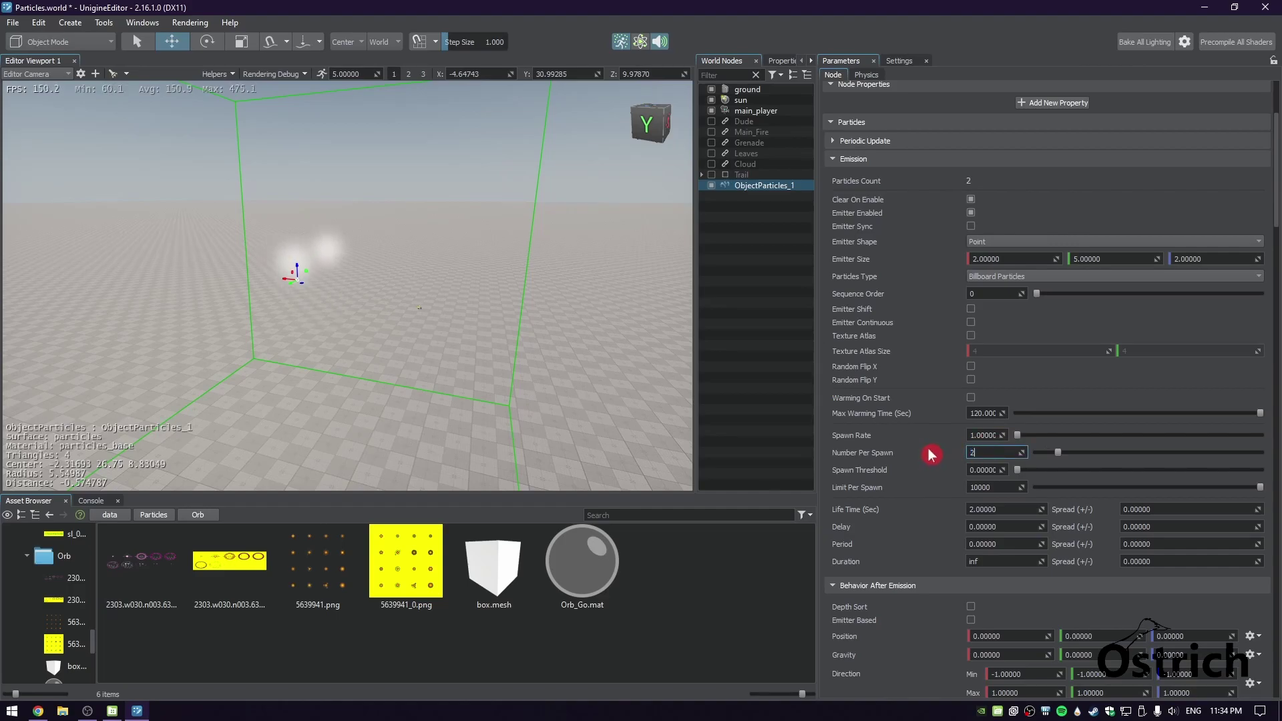
{"action": "key", "text": "Return"}
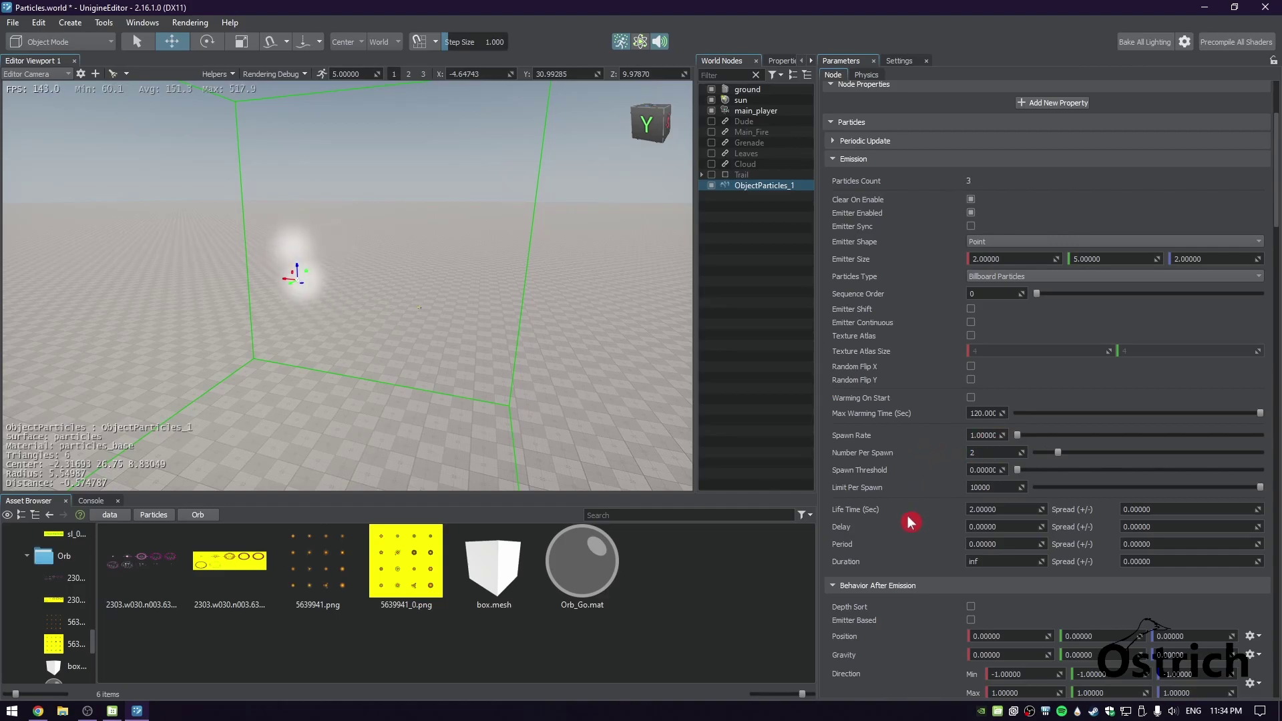
{"action": "left_click", "coordinate": [984, 451]}
{"action": "type", "text": "1"}
{"action": "key", "text": "Return"}
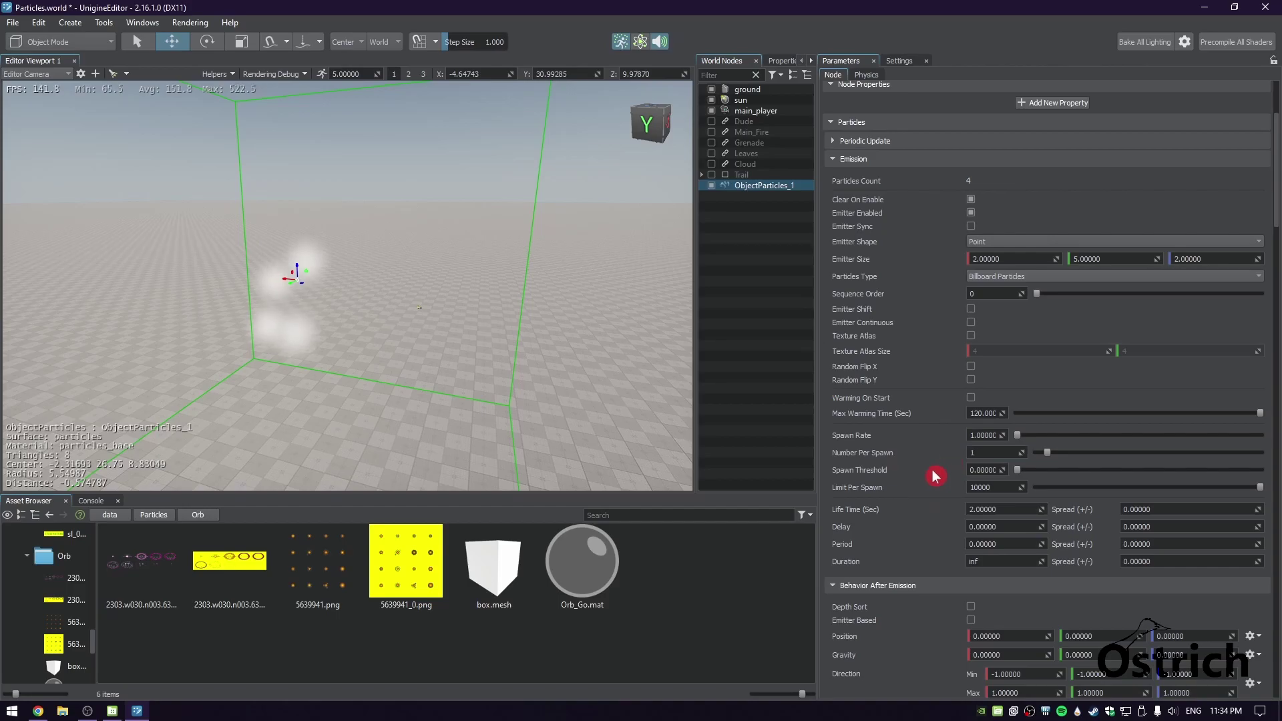
{"action": "left_click", "coordinate": [972, 432]}
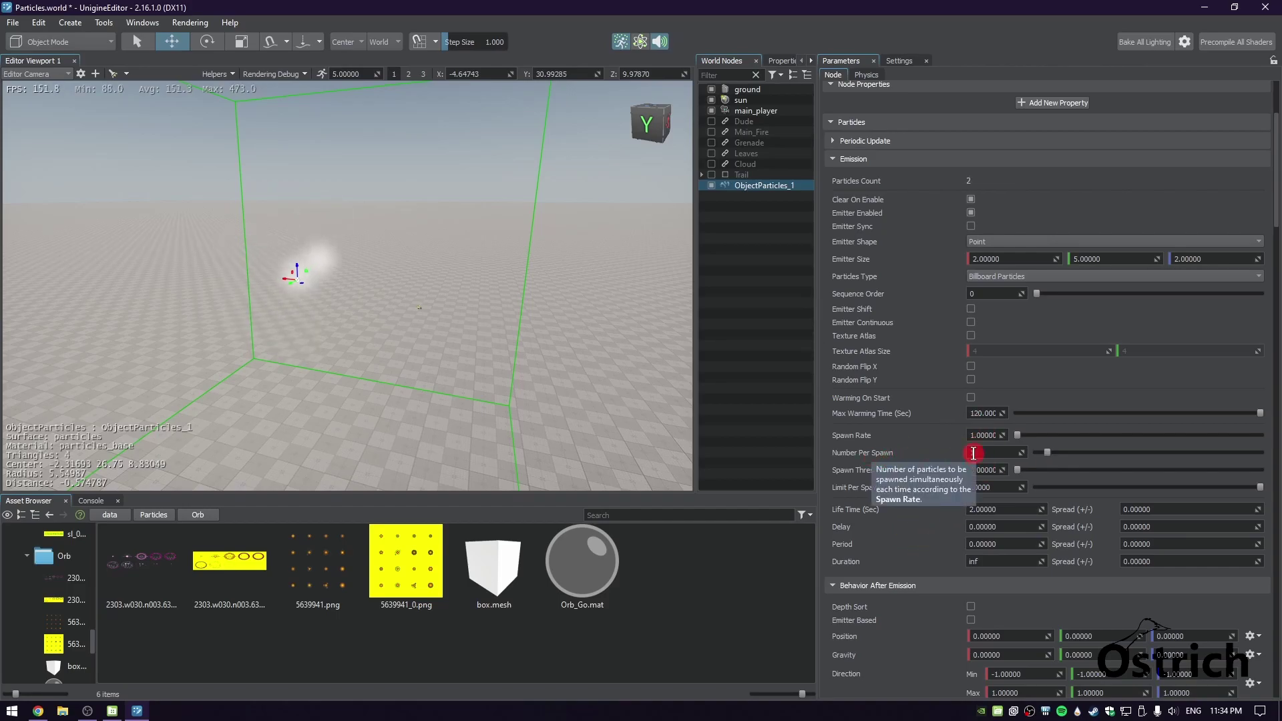
{"action": "left_click", "coordinate": [978, 454]}
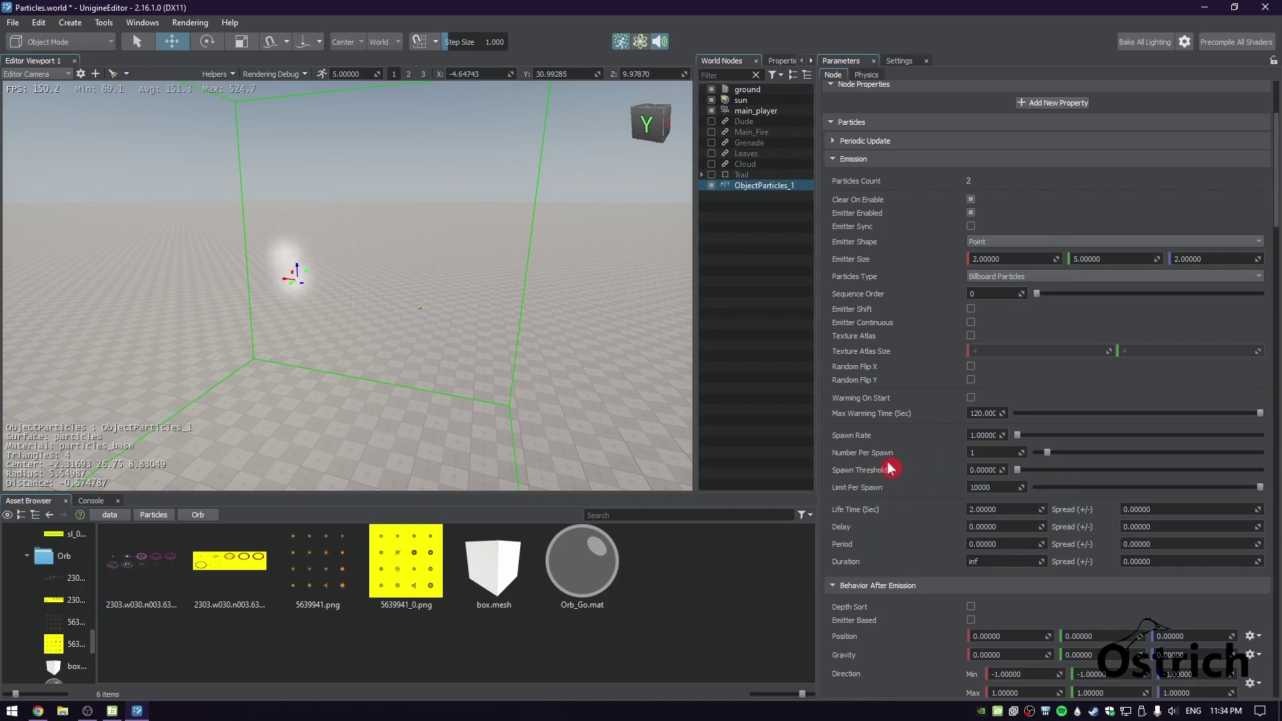
Go over the Spawn Threshold, Limit Per Spawn, Life Time, Delay and Period parameters of the emission
{"action": "mouse_move", "coordinate": [885, 472]}
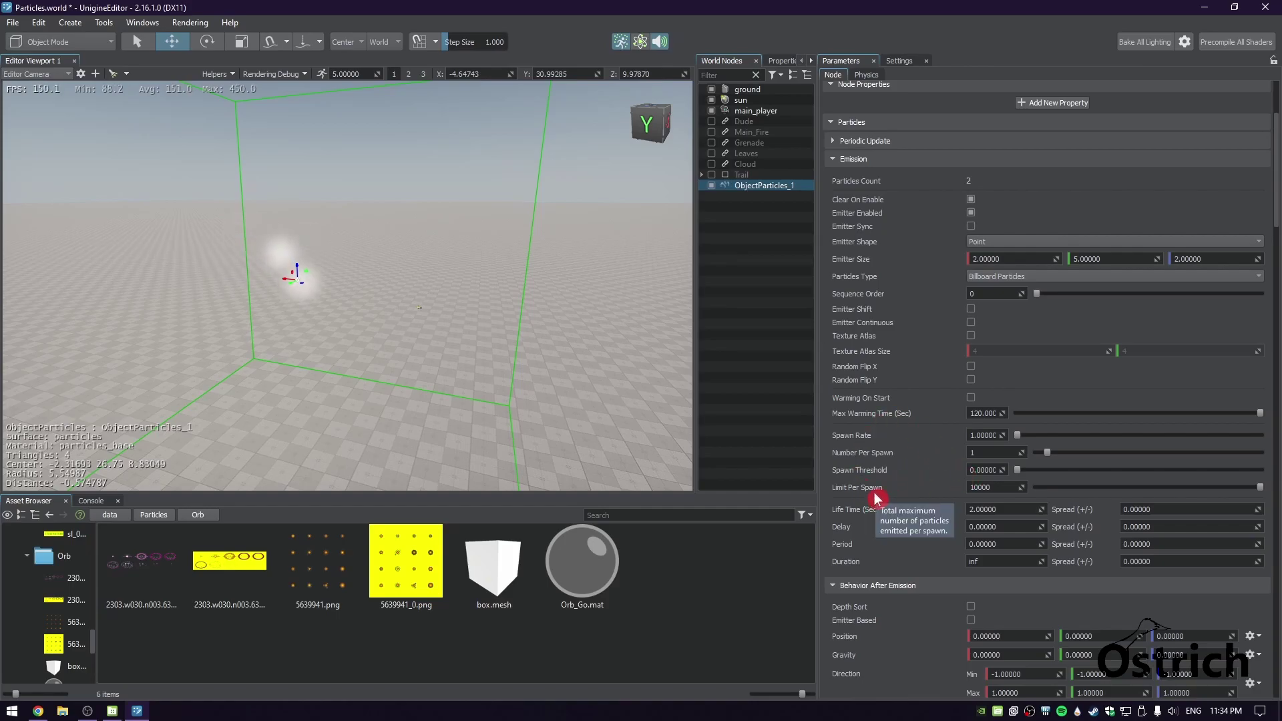
{"action": "scroll", "coordinate": [952, 534], "scroll_direction": "down", "scroll_amount": 3}
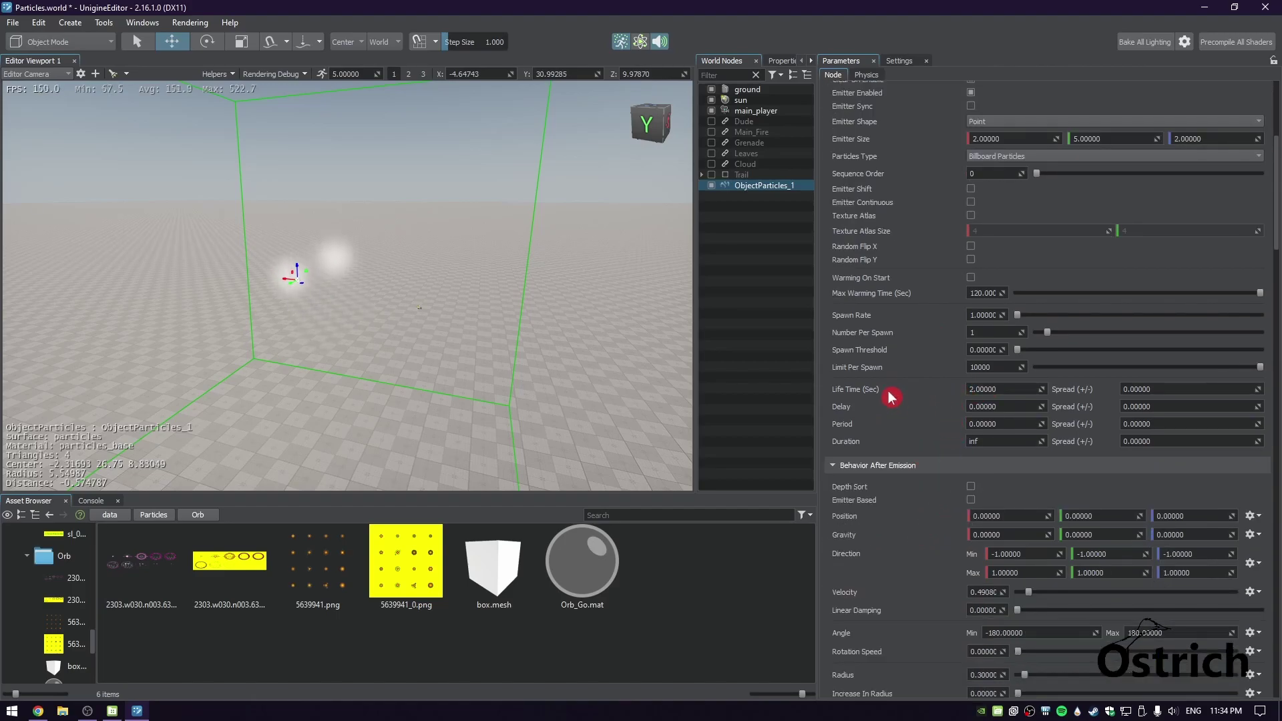
{"action": "left_click", "coordinate": [1003, 392]}
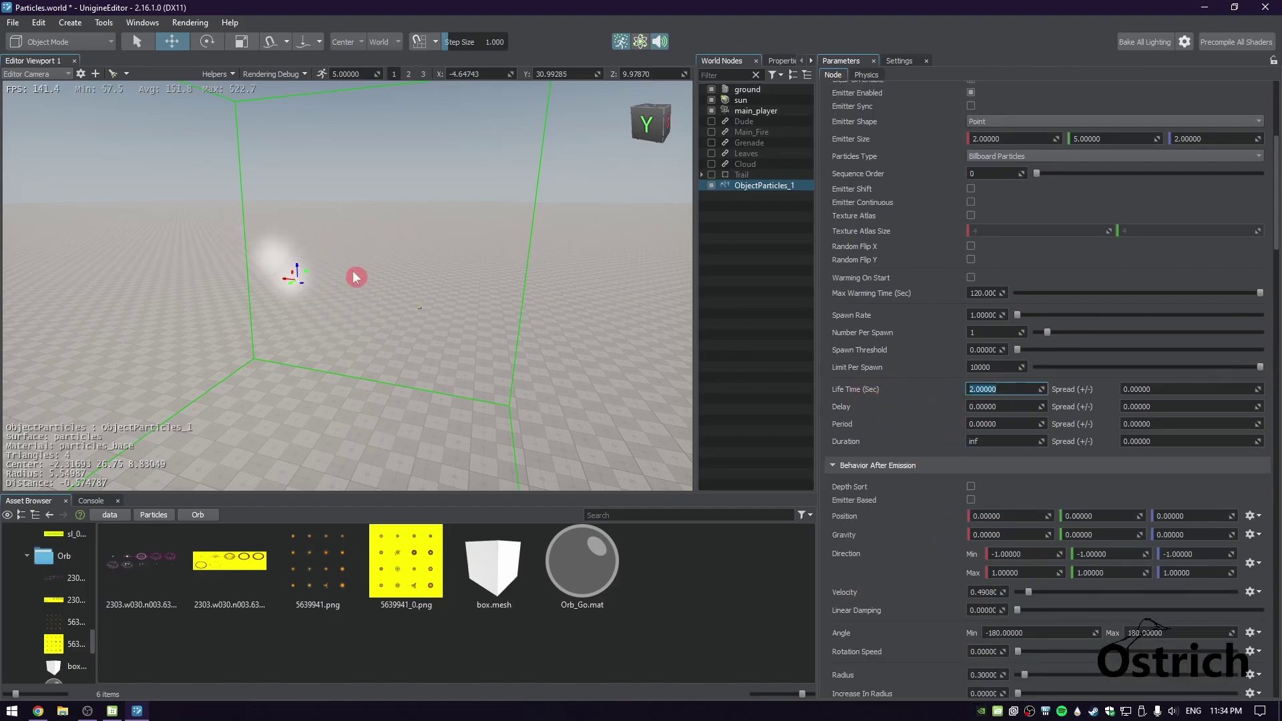
{"action": "left_click", "coordinate": [995, 406]}
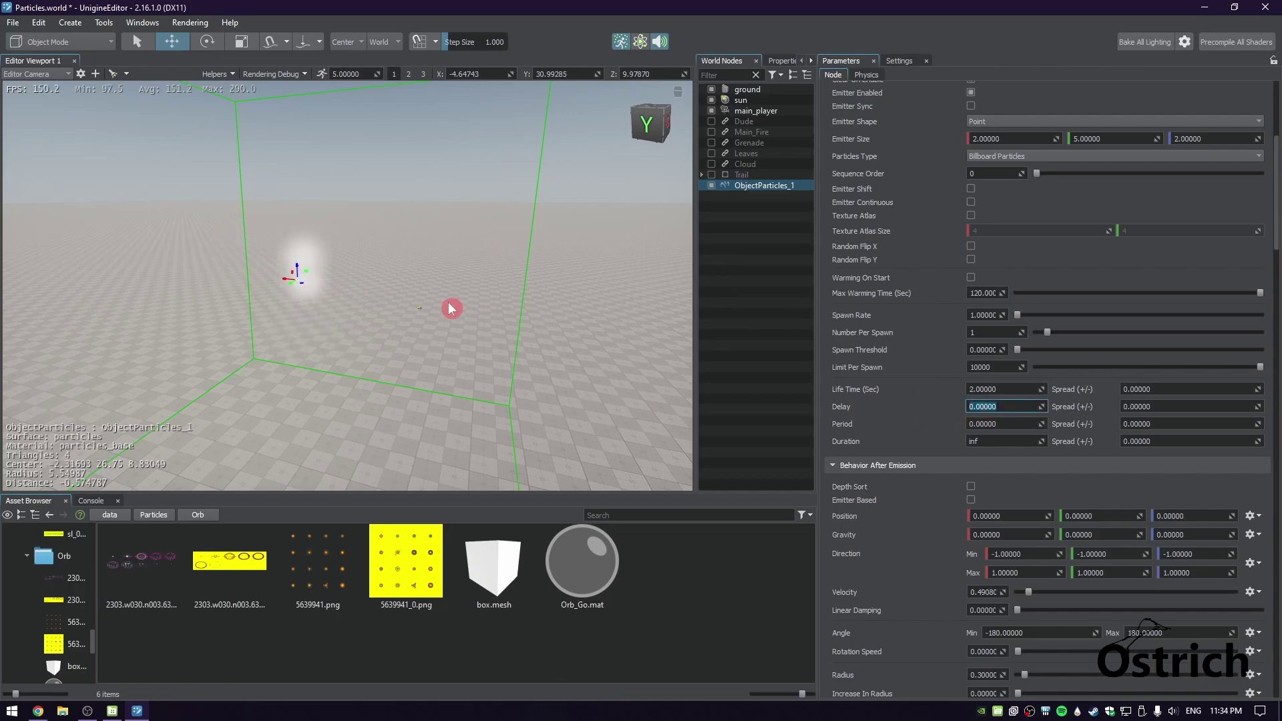
{"action": "left_click", "coordinate": [1001, 424]}
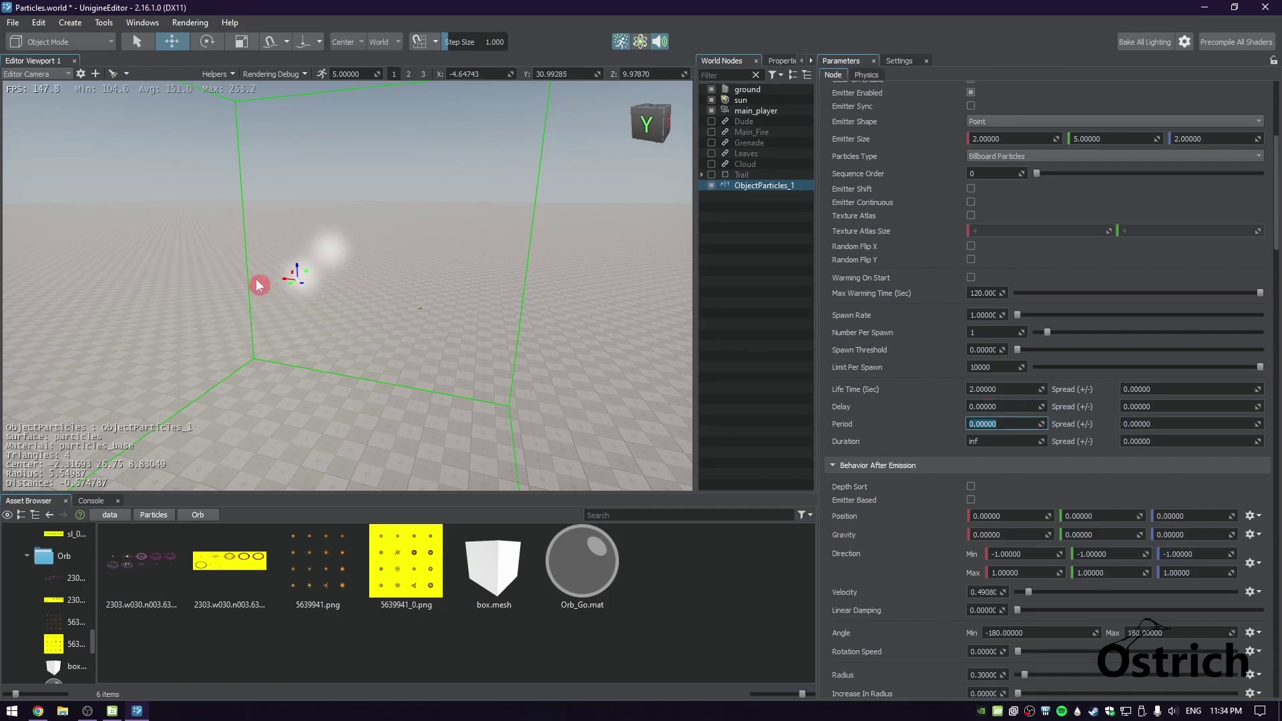
Go over the emission Duration parameter and the Depth Sort, Emitter Based and Position parameters of Behavior After Emission
{"action": "left_click", "coordinate": [984, 440]}
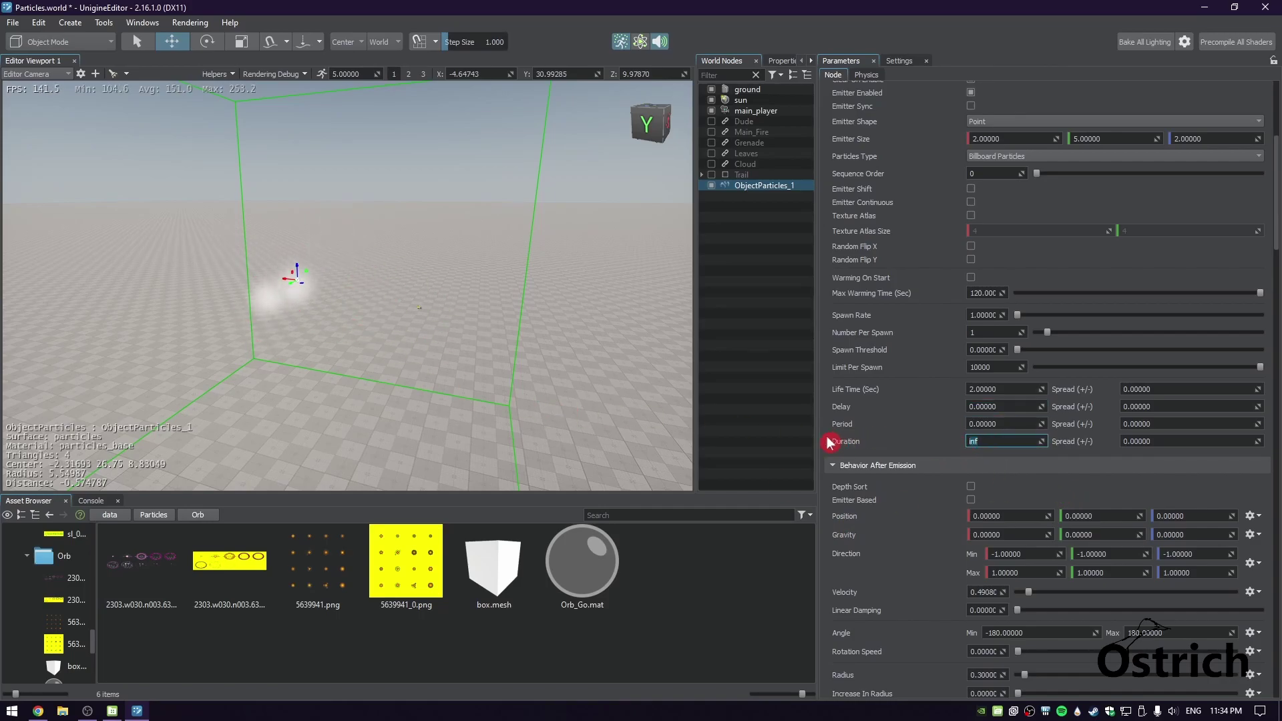
{"action": "mouse_move", "coordinate": [842, 446]}
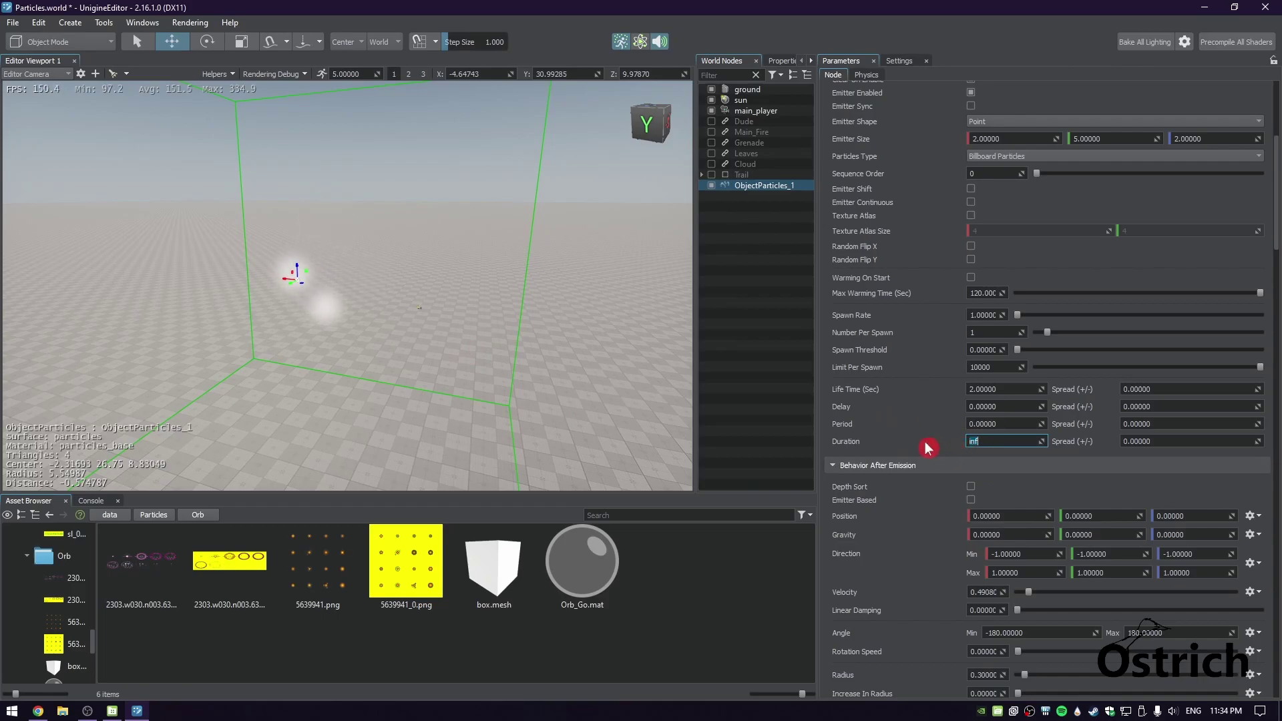
{"action": "mouse_move", "coordinate": [928, 447]}
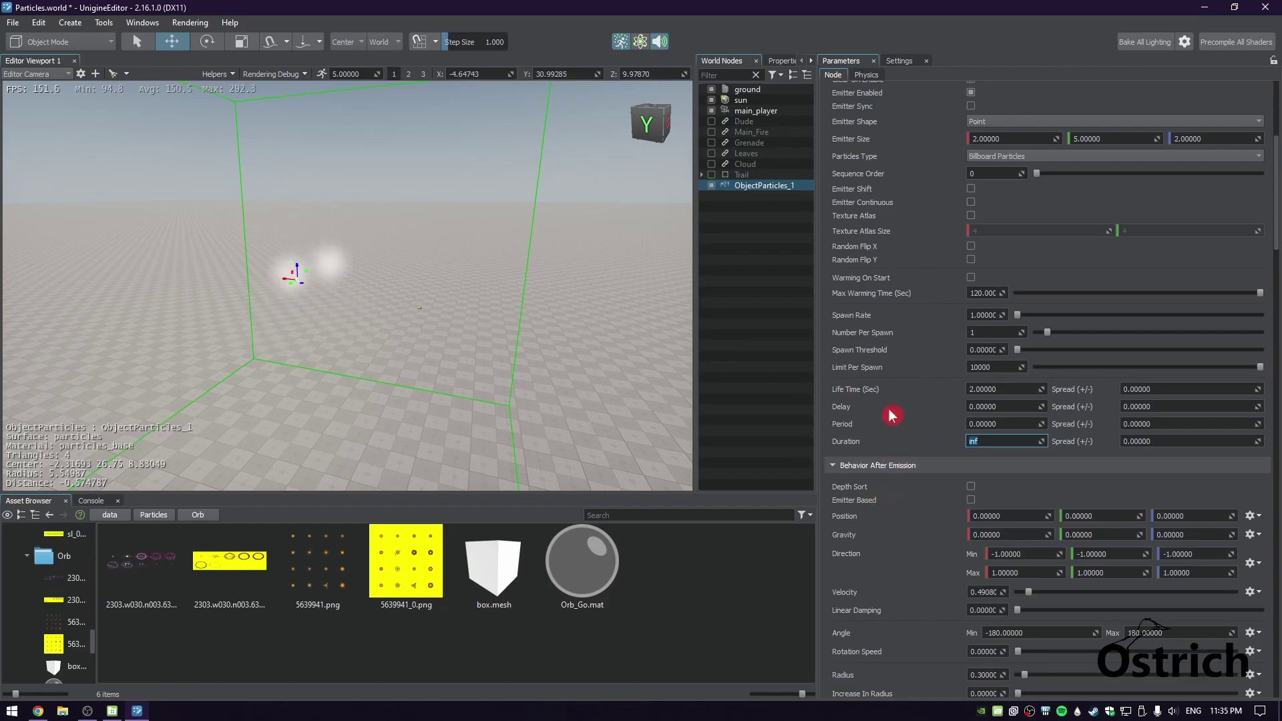
{"action": "scroll", "coordinate": [886, 414], "scroll_direction": "up", "scroll_amount": 2}
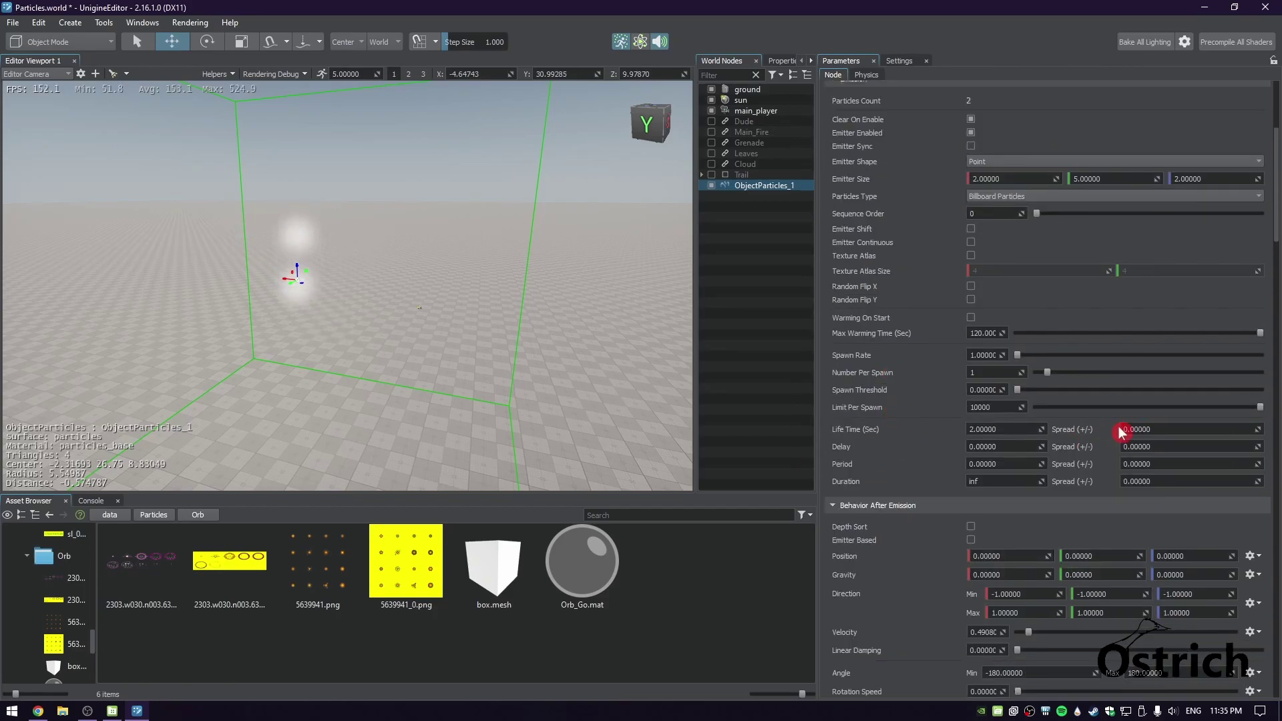
{"action": "left_click_drag", "start_coordinate": [1276, 240], "coordinate": [1275, 287]}
{"action": "scroll", "coordinate": [985, 313], "scroll_direction": "up", "scroll_amount": 1}
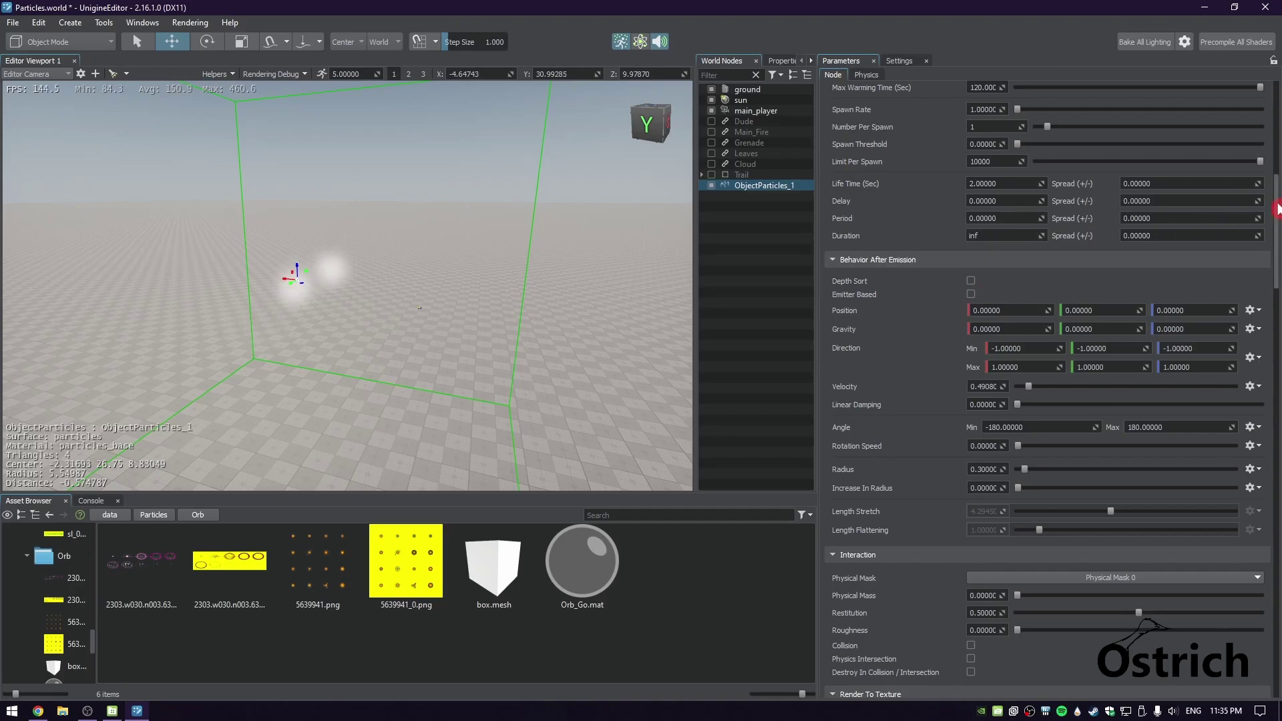
{"action": "scroll", "coordinate": [1276, 211], "scroll_direction": "down", "scroll_amount": 3}
{"action": "scroll", "coordinate": [1276, 210], "scroll_direction": "up", "scroll_amount": 6}
{"action": "scroll", "coordinate": [1265, 214], "scroll_direction": "down", "scroll_amount": 3}
{"action": "scroll", "coordinate": [1265, 214], "scroll_direction": "down", "scroll_amount": 1}
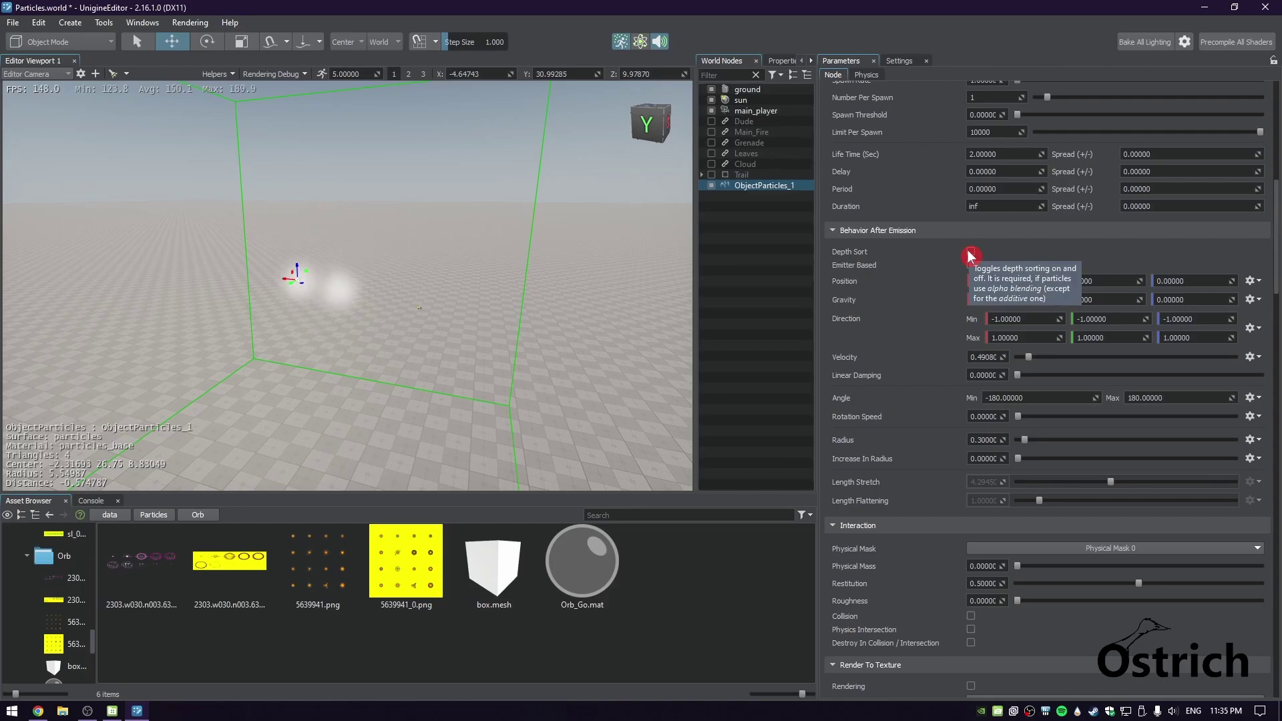
{"action": "mouse_move", "coordinate": [1277, 265]}
{"action": "left_mouse_down"}
{"action": "mouse_move", "coordinate": [1274, 542]}
{"action": "mouse_move", "coordinate": [1277, 253]}
{"action": "mouse_move", "coordinate": [1276, 267]}
{"action": "left_mouse_up"}
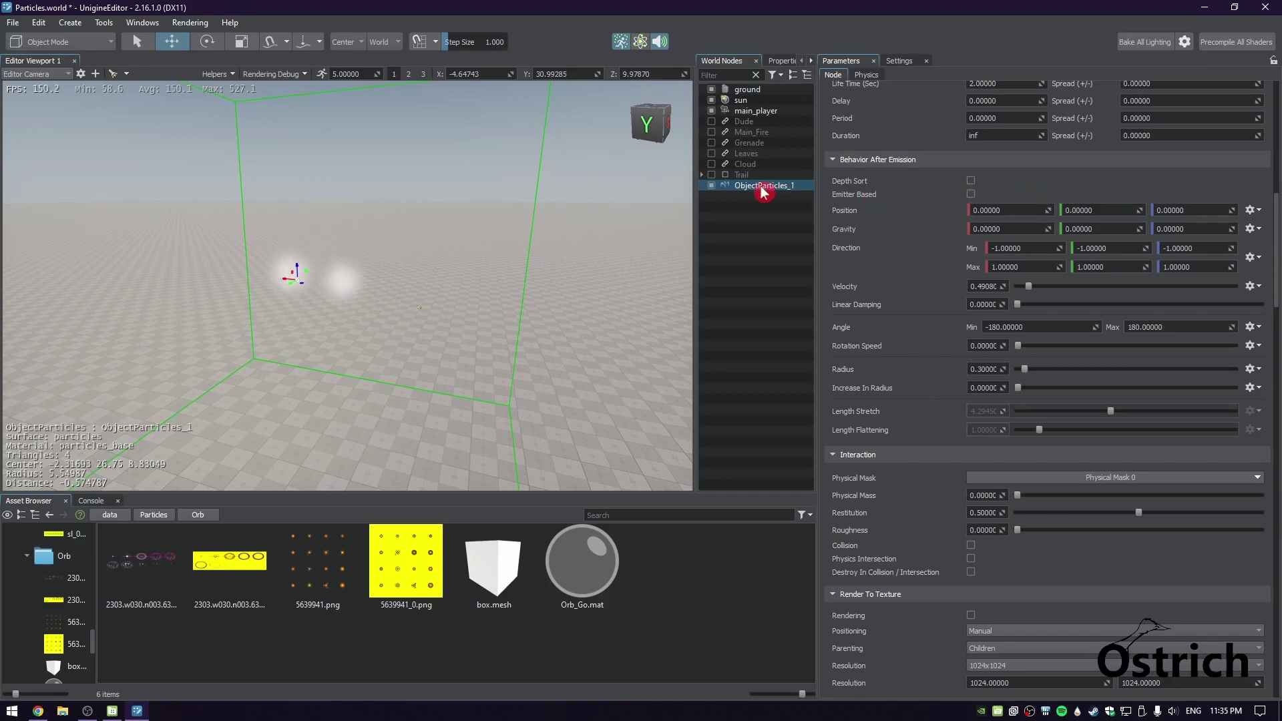
{"action": "left_click_drag", "start_coordinate": [1277, 265], "coordinate": [1278, 223]}
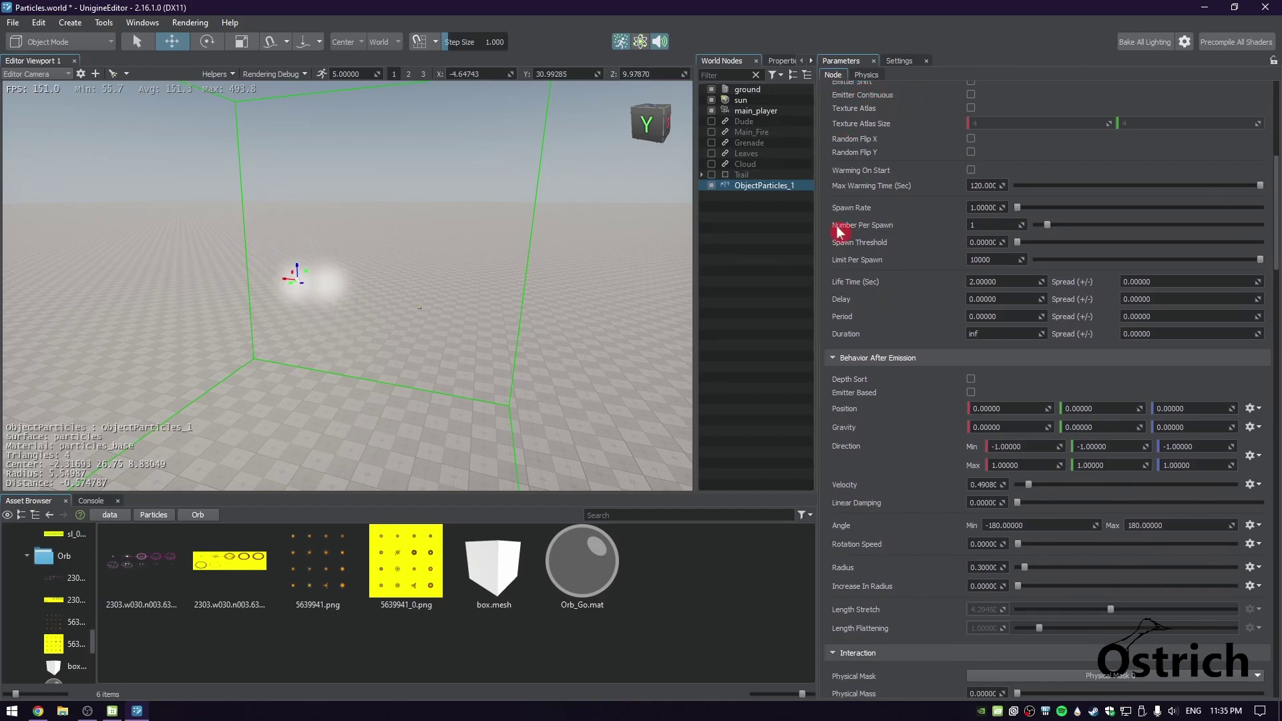
{"action": "left_click_drag", "start_coordinate": [1276, 282], "coordinate": [1276, 294]}
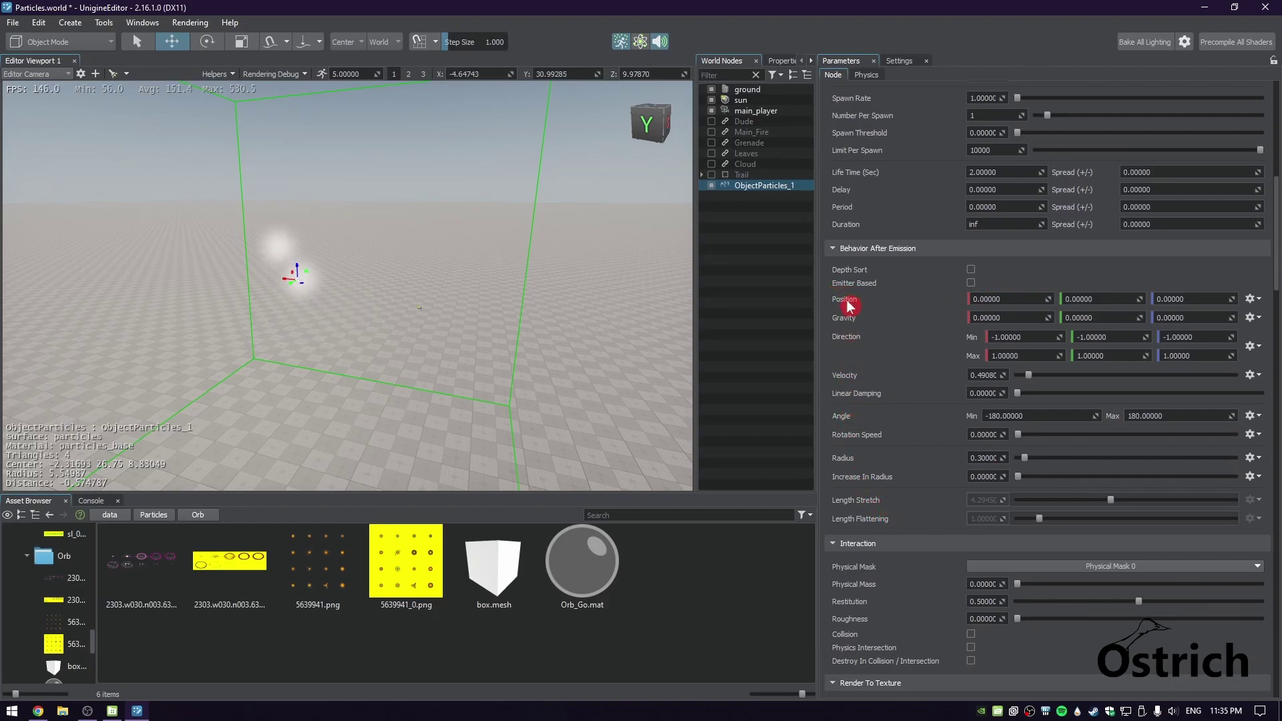
Try an X Position of 2 for the particles and set it back to 0
{"action": "mouse_move", "coordinate": [850, 305]}
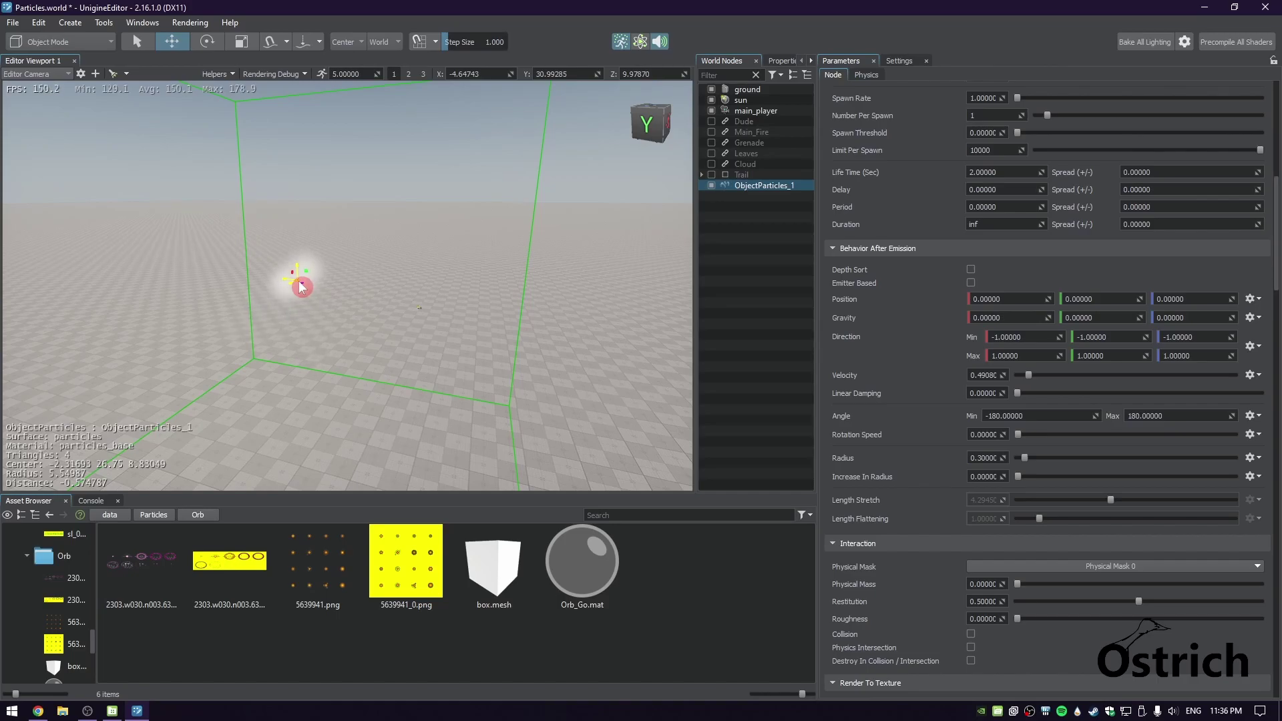
{"action": "double_click", "coordinate": [1017, 298]}
{"action": "type", "text": "2"}
{"action": "key", "text": "Return"}
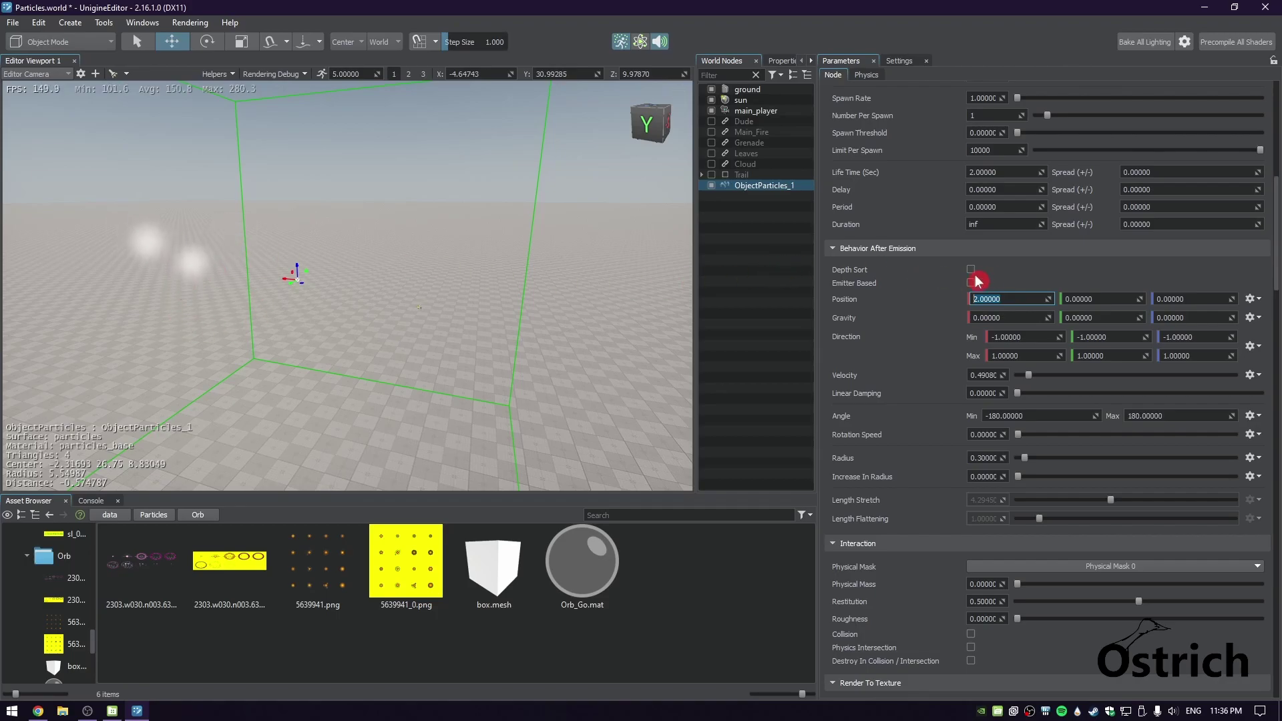
{"action": "type", "text": "0"}
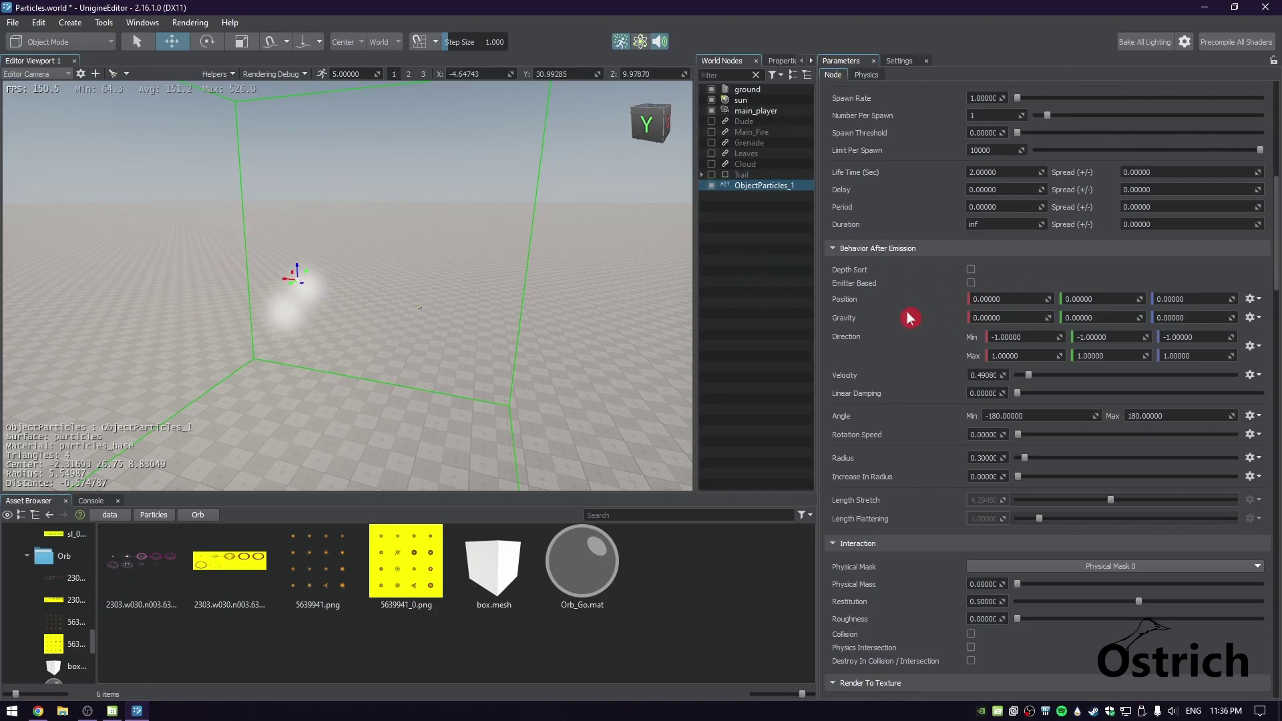
{"action": "key", "text": "Return"}
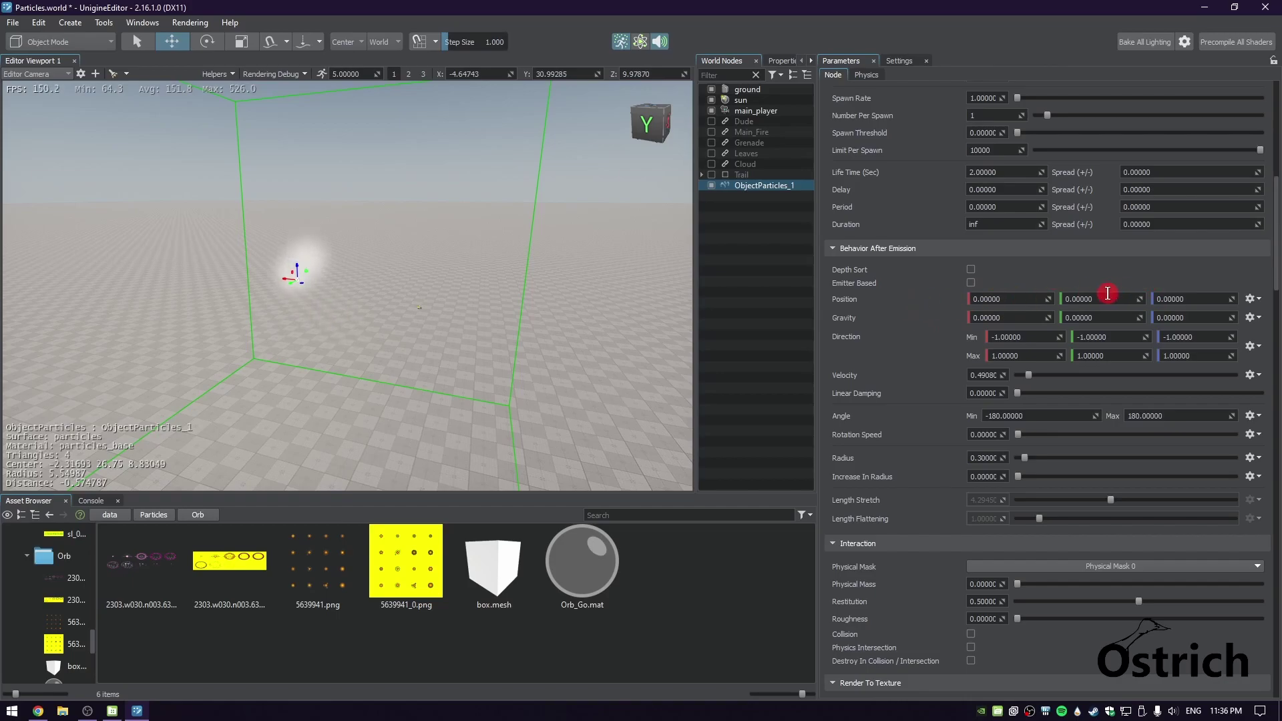
Set the Velocity to 0, try a Gravity of -2 on Z and 2 on Y, and reset each to 0
{"action": "left_click", "coordinate": [1016, 317]}
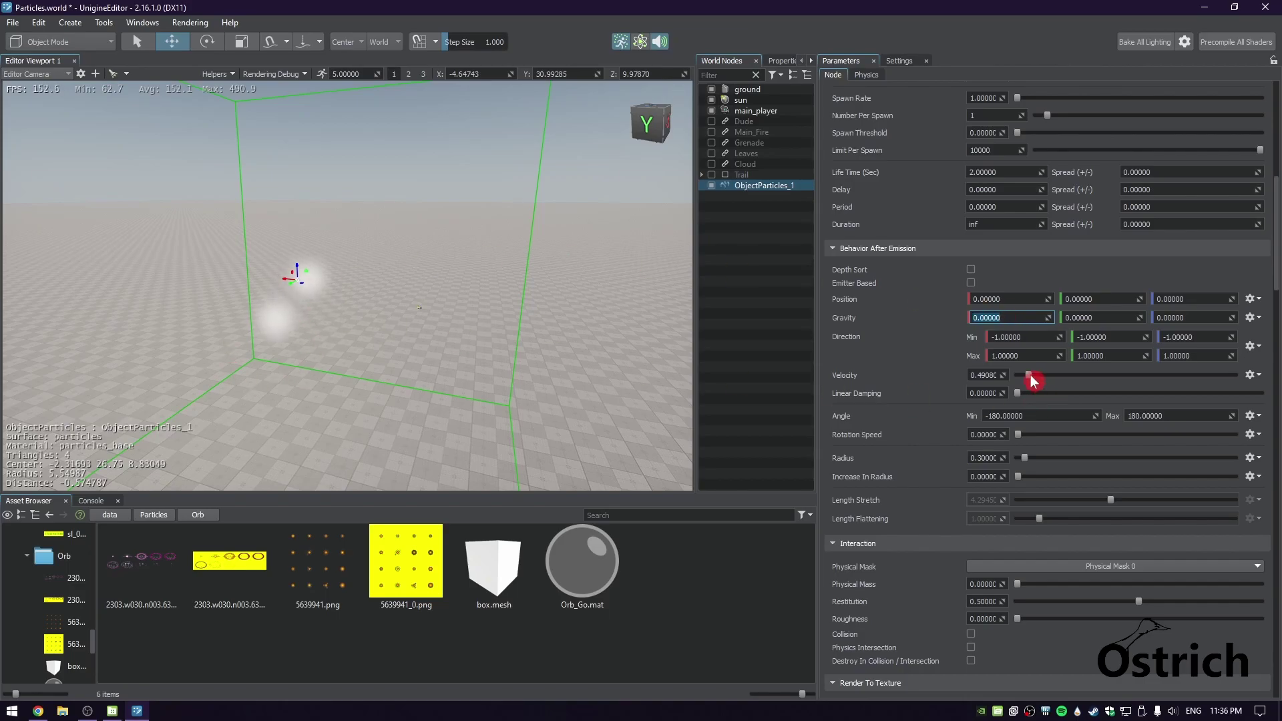
{"action": "key", "text": "ctrl+z"}
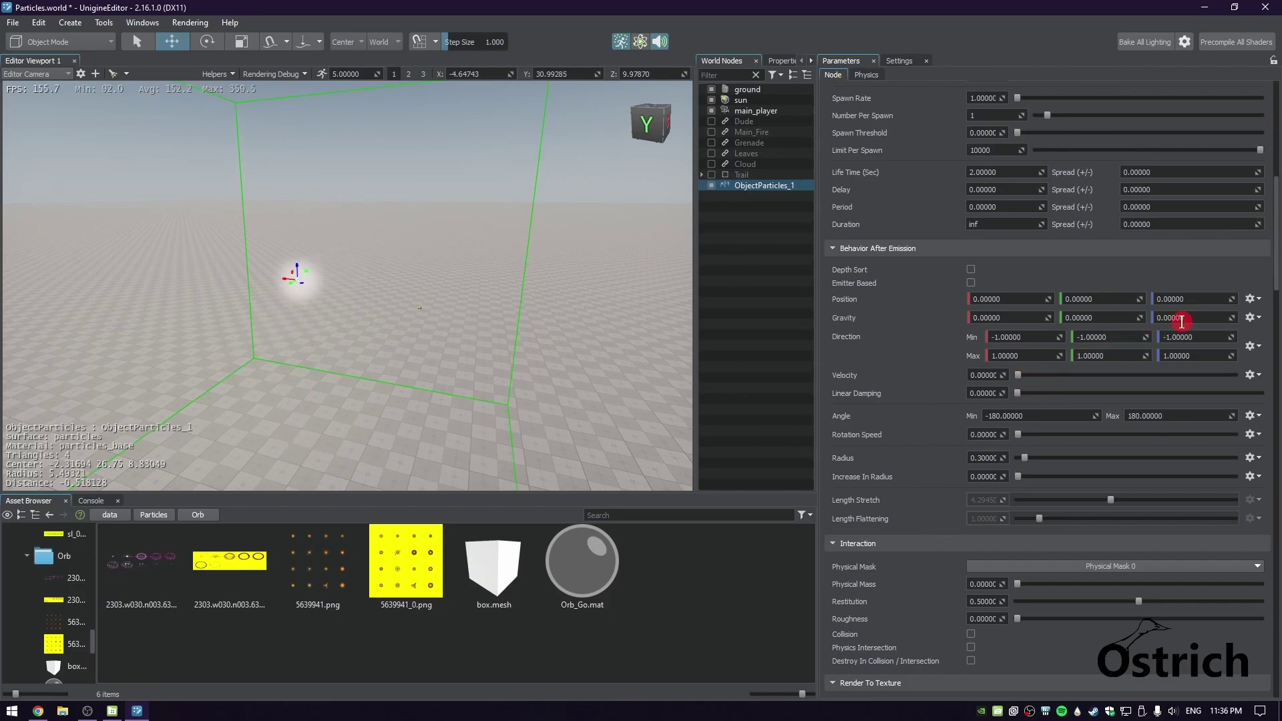
{"action": "type", "text": "-2"}
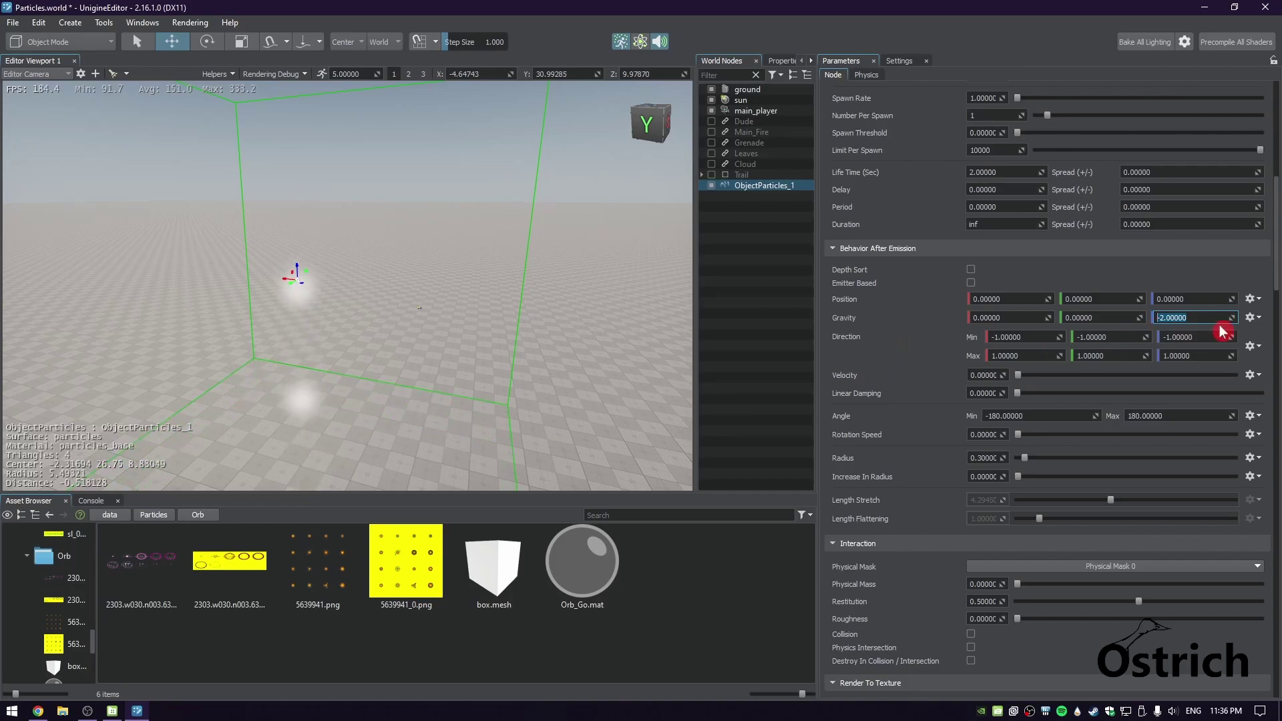
{"action": "type", "text": "0"}
{"action": "left_click", "coordinate": [1098, 319]}
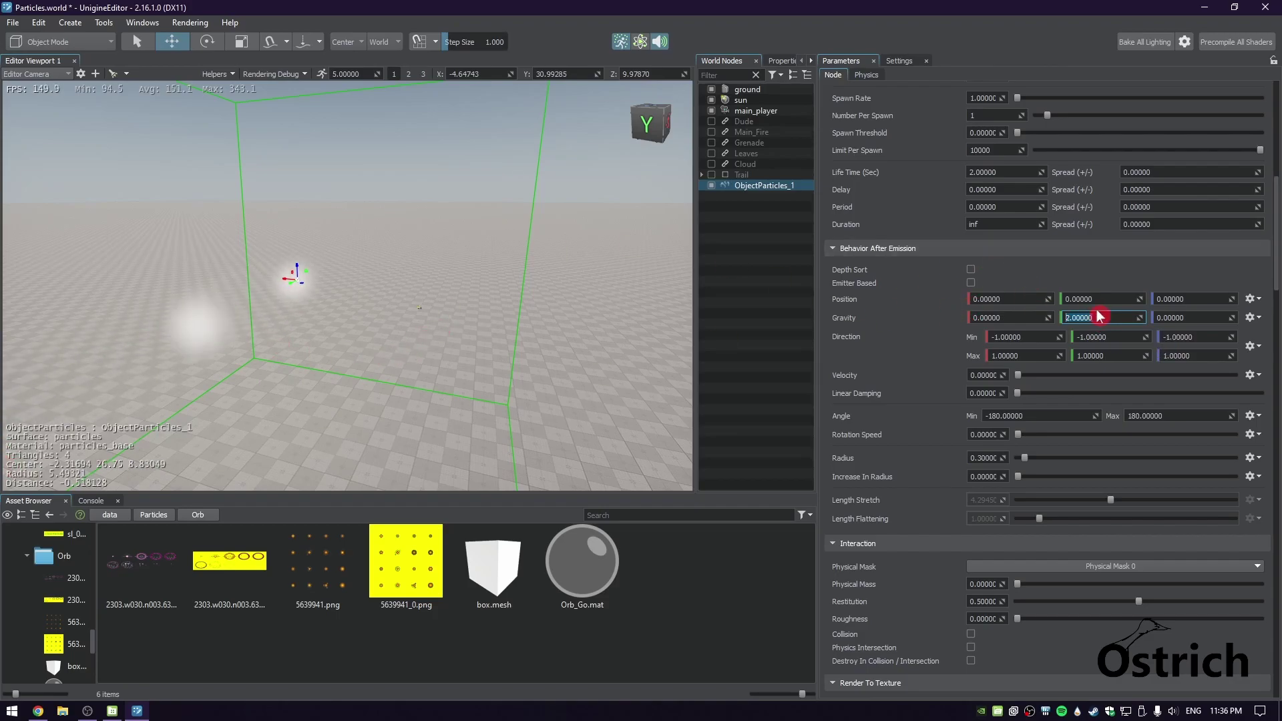
{"action": "type", "text": "0"}
Set the Direction minimum to 0, 0, -1 and the Direction maximum to 0 on all three axes
{"action": "left_click", "coordinate": [1001, 337]}
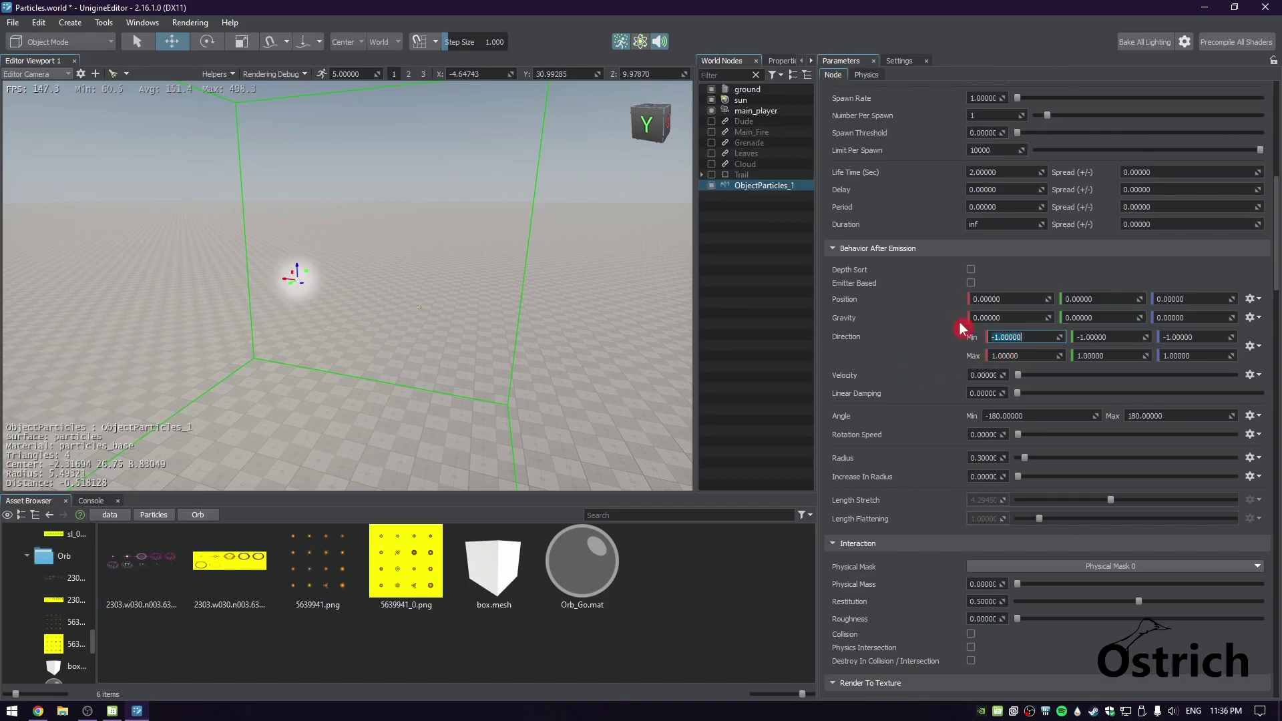
{"action": "left_click", "coordinate": [979, 341]}
{"action": "key", "text": "Tab"}
{"action": "type", "text": "0"}
{"action": "key", "text": "Tab"}
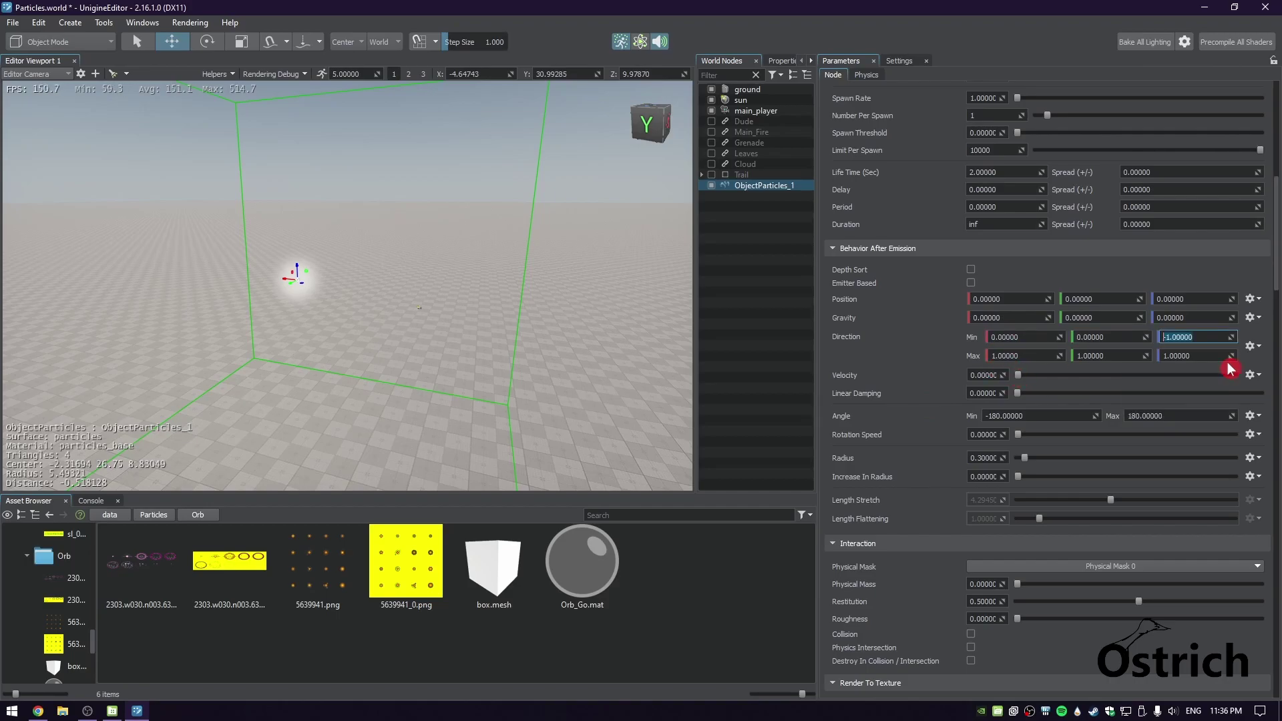
{"action": "key", "text": "Tab"}
{"action": "type", "text": "0"}
{"action": "key", "text": "Tab"}
{"action": "type", "text": "0"}
{"action": "key", "text": "Tab"}
{"action": "type", "text": "0"}
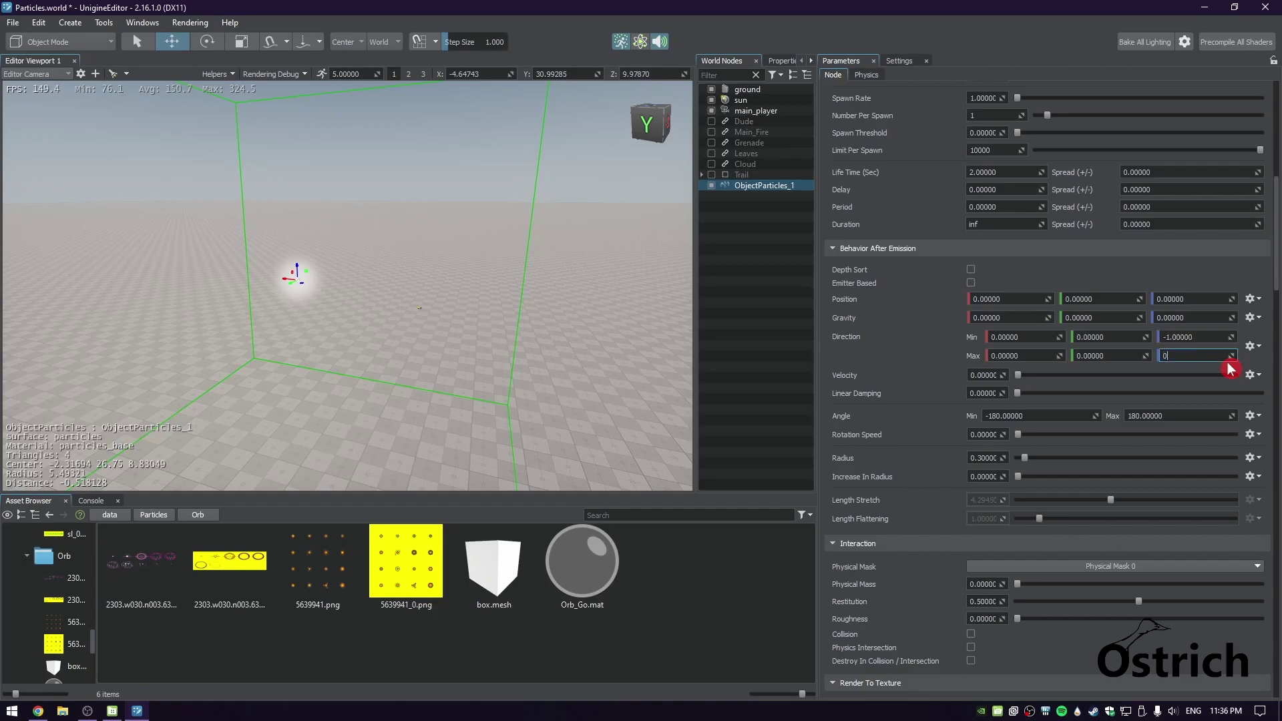
Try a Velocity of 5 with a Linear Damping of about 0.89 on the downward particles
{"action": "key", "text": "Tab"}
{"action": "type", "text": "5"}
{"action": "key", "text": "Return"}
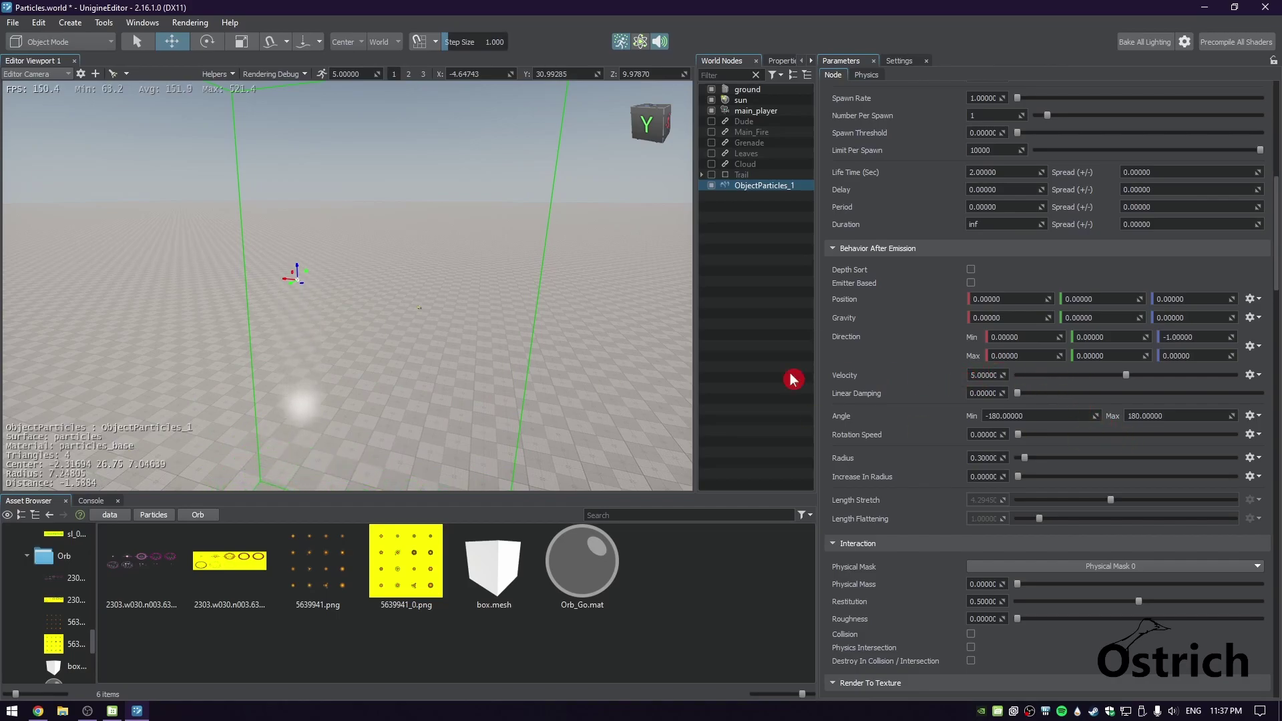
{"action": "double_click", "coordinate": [1179, 337]}
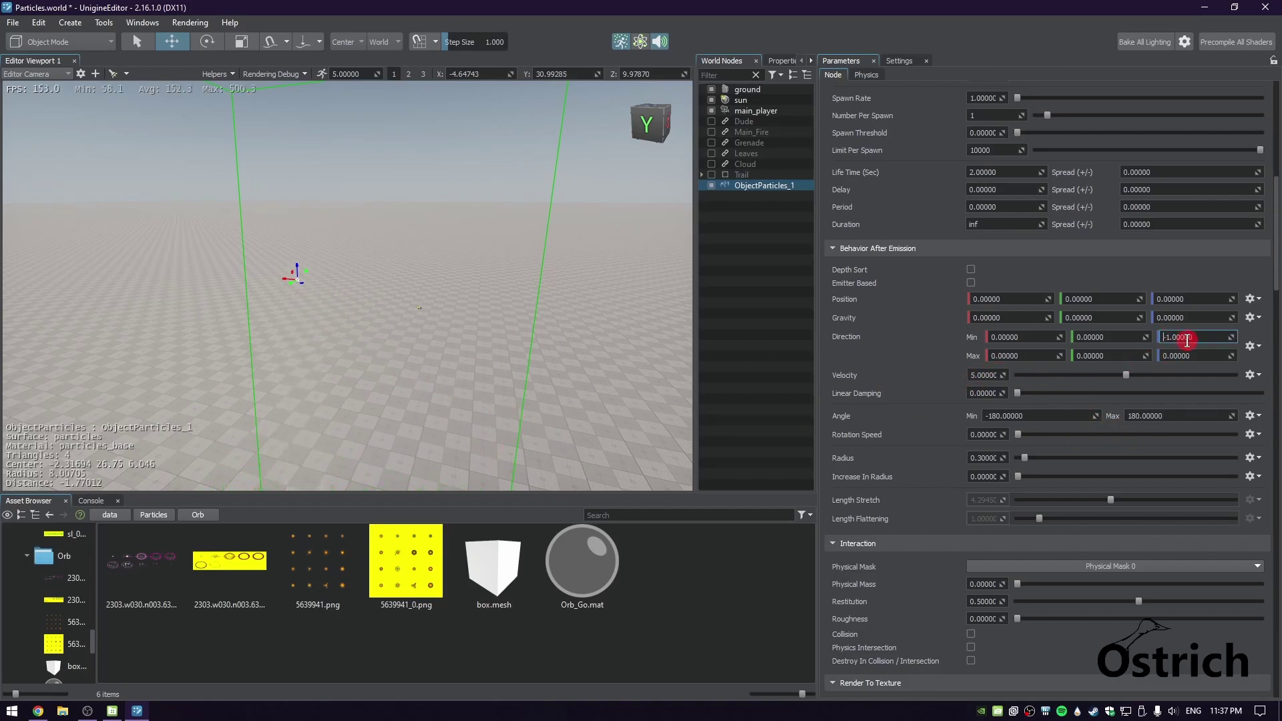
{"action": "left_click", "coordinate": [896, 371]}
{"action": "left_click_drag", "start_coordinate": [1018, 394], "coordinate": [1125, 395]}
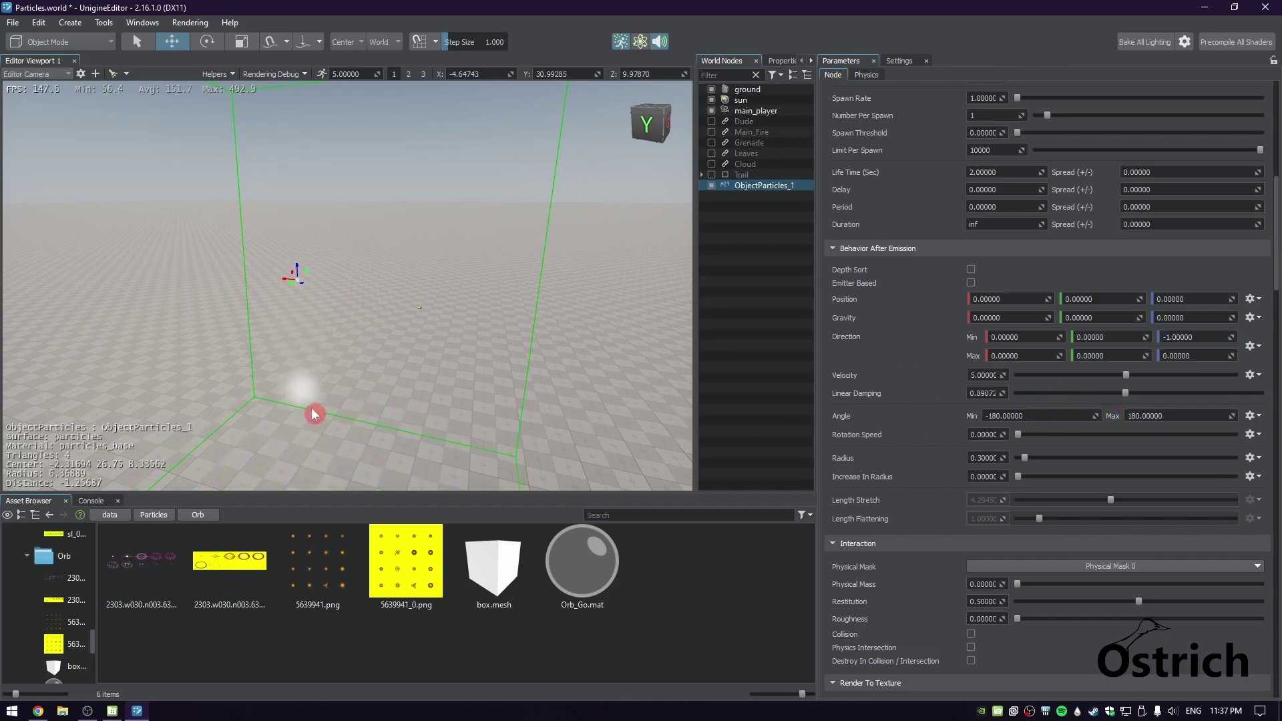
Reset the Velocity and Linear Damping to 0 and set the minimum Z Direction to 0
{"action": "left_click_drag", "start_coordinate": [1126, 374], "coordinate": [969, 412]}
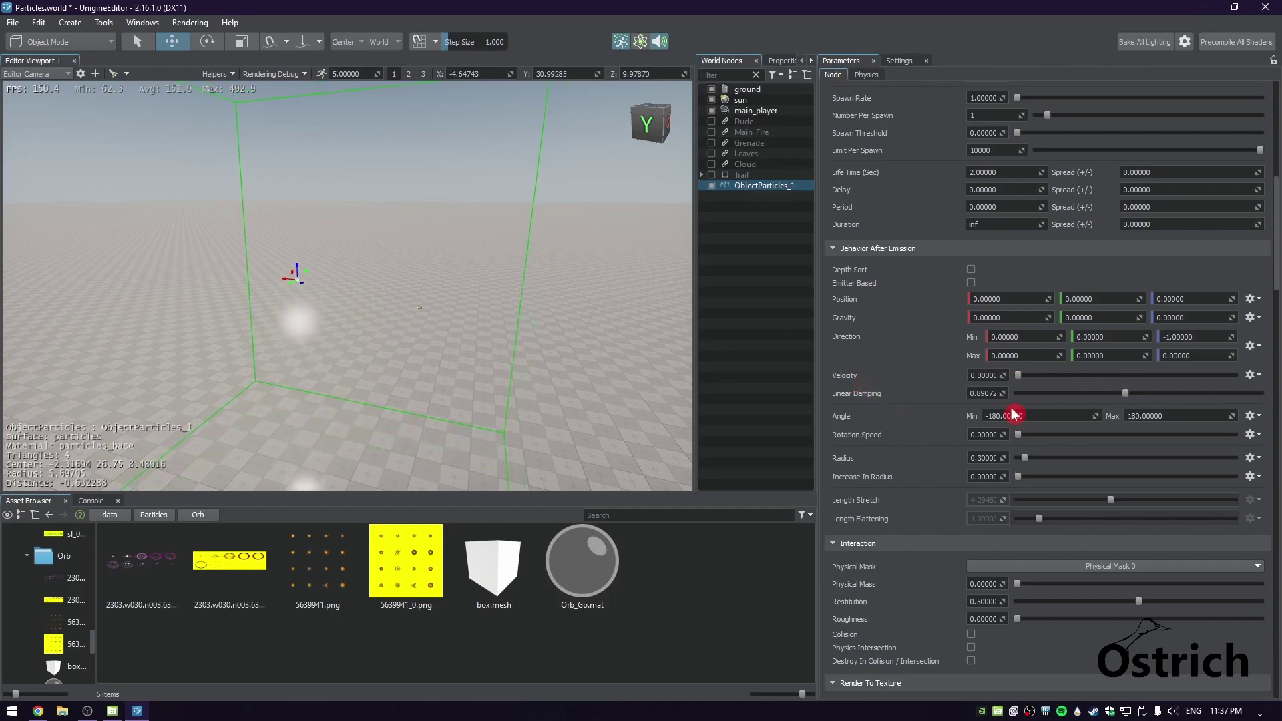
{"action": "left_click_drag", "start_coordinate": [1127, 400], "coordinate": [862, 396]}
{"action": "left_click", "coordinate": [1191, 337]}
{"action": "type", "text": "0"}
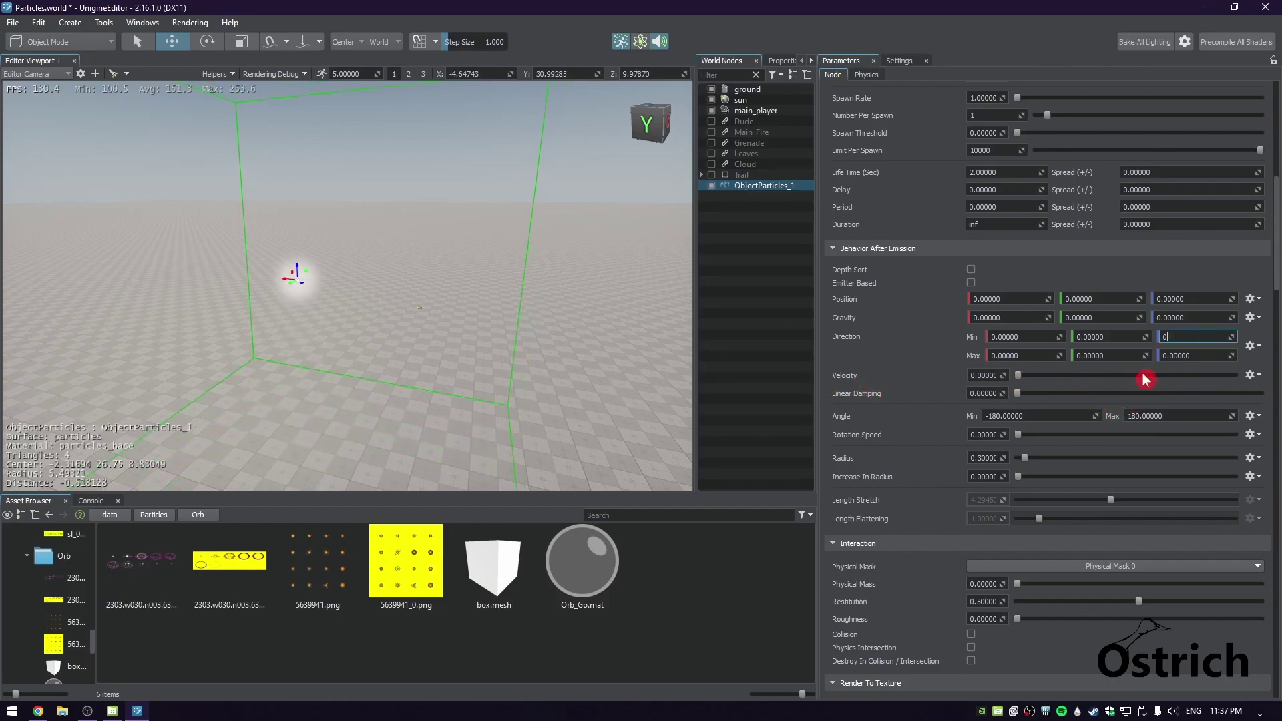
Try a particle Radius of about 1.84 with an Increase In Radius of about 1.81
{"action": "scroll", "coordinate": [902, 367], "scroll_direction": "down", "scroll_amount": 1}
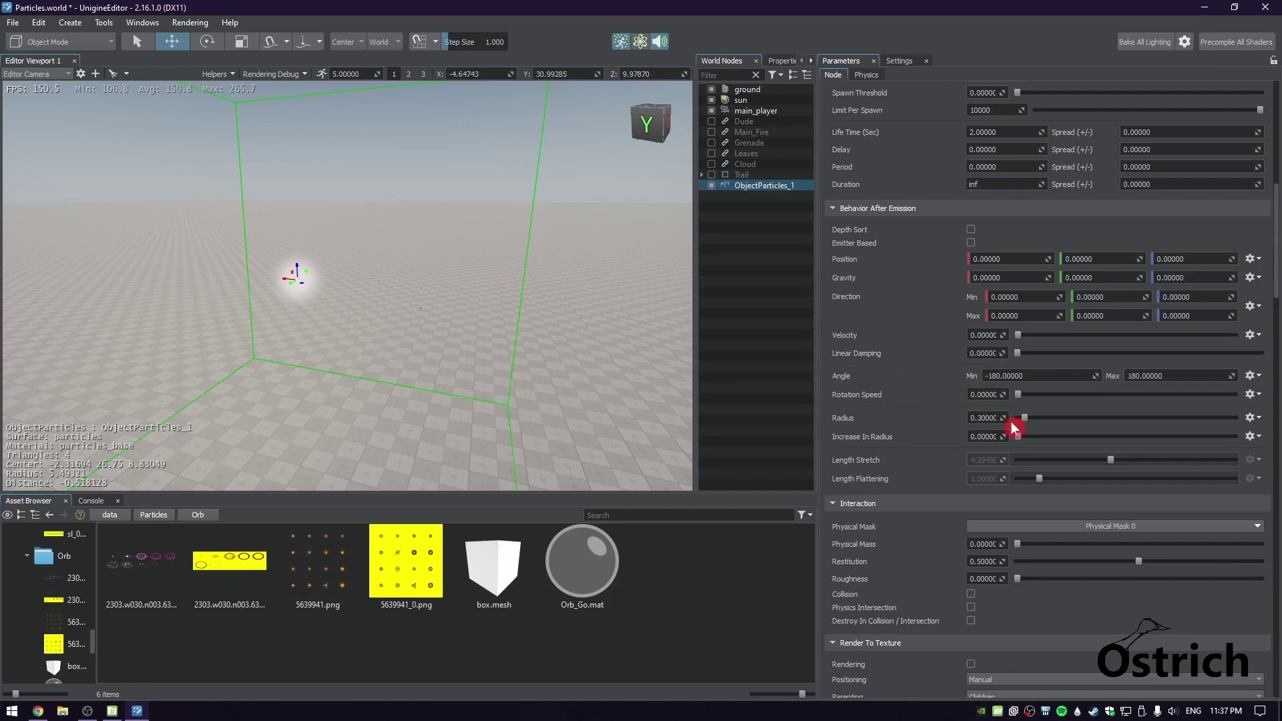
{"action": "left_click_drag", "start_coordinate": [1026, 424], "coordinate": [1053, 420]}
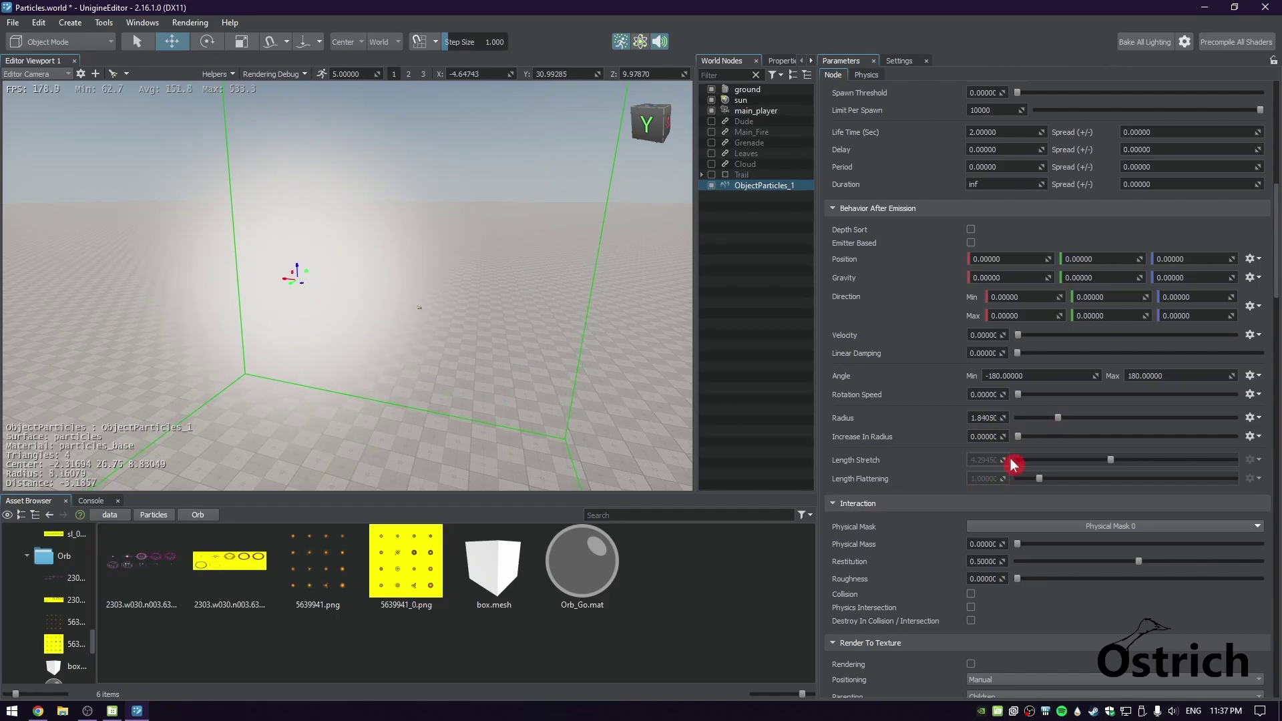
{"action": "left_click_drag", "start_coordinate": [1018, 437], "coordinate": [1121, 489]}
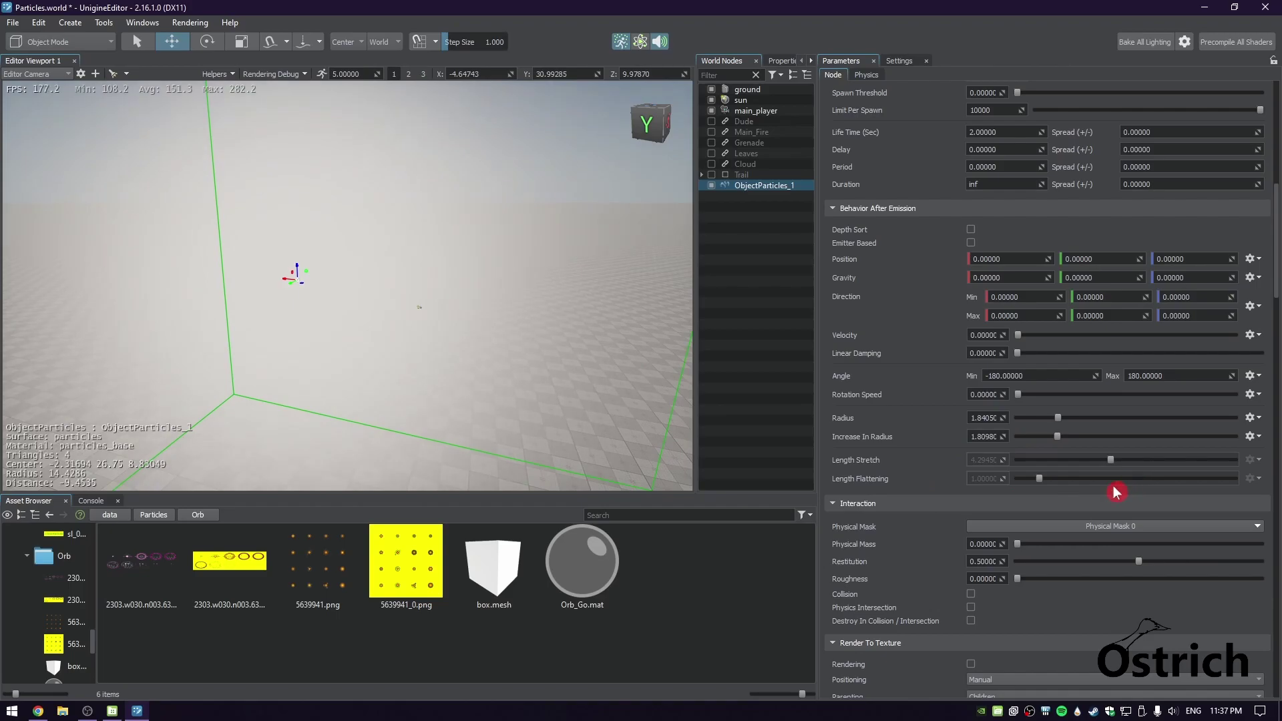
Try a Radius of about 1.87 with an Increase In Radius of -1 so the particles shrink
{"action": "mouse_move", "coordinate": [1058, 418]}
{"action": "left_mouse_down"}
{"action": "mouse_move", "coordinate": [1019, 422]}
{"action": "mouse_move", "coordinate": [1039, 474]}
{"action": "mouse_move", "coordinate": [1024, 417]}
{"action": "mouse_move", "coordinate": [1044, 460]}
{"action": "mouse_move", "coordinate": [975, 436]}
{"action": "mouse_move", "coordinate": [1058, 418]}
{"action": "left_mouse_up"}
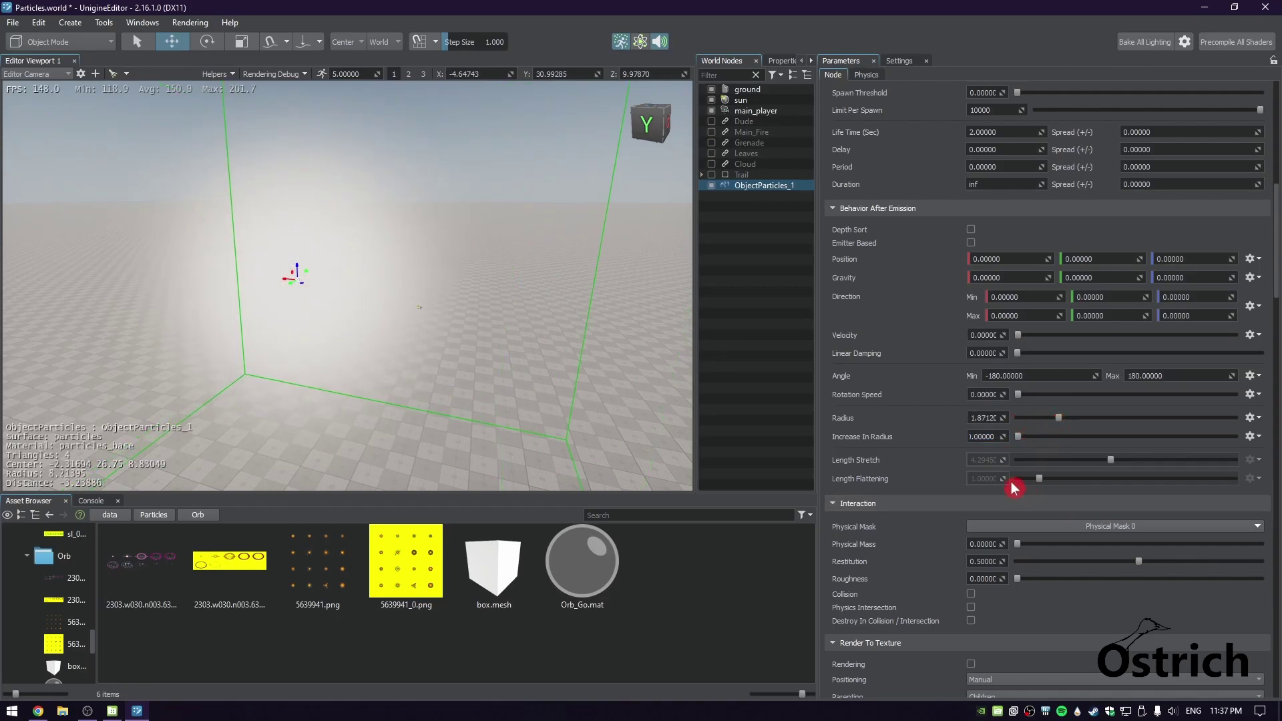
{"action": "type", "text": "-1"}
{"action": "key", "text": "Return"}
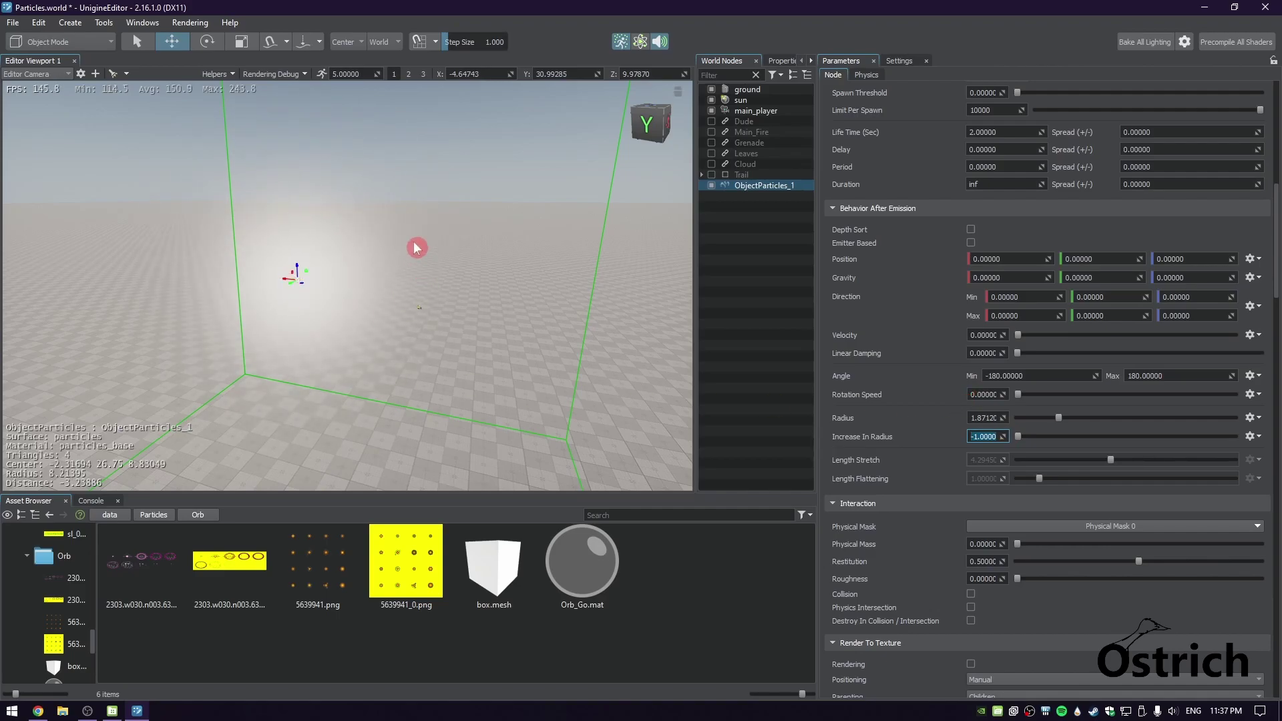
Set the Increase In Radius back to 0 and the particle Radius to 0.3
{"action": "type", "text": "0"}
{"action": "double_click", "coordinate": [987, 418]}
{"action": "type", "text": "01"}
{"action": "key", "text": "BackSpace"}
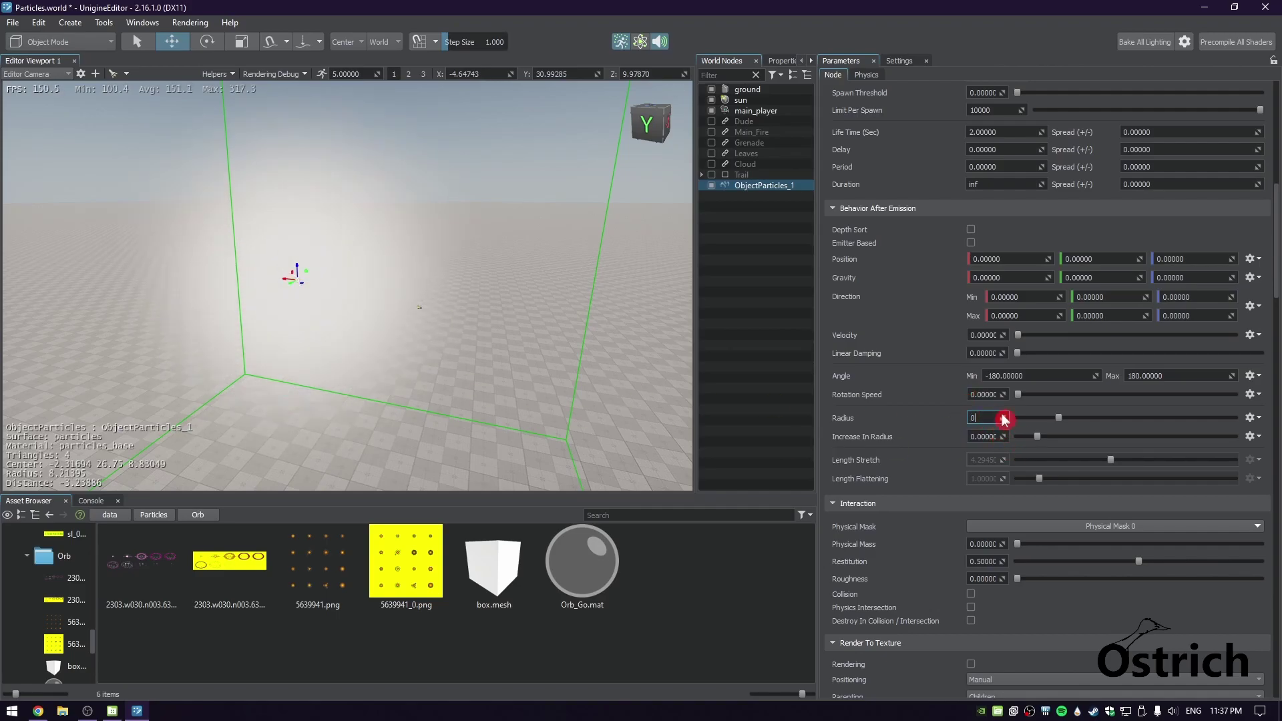
{"action": "type", "text": ".3"}
{"action": "key", "text": "Return"}
Try the Collision, Physics Intersection and Destroy In Collision / Intersection options of the Interaction settings and leave all three disabled
{"action": "scroll", "coordinate": [894, 448], "scroll_direction": "down", "scroll_amount": 3}
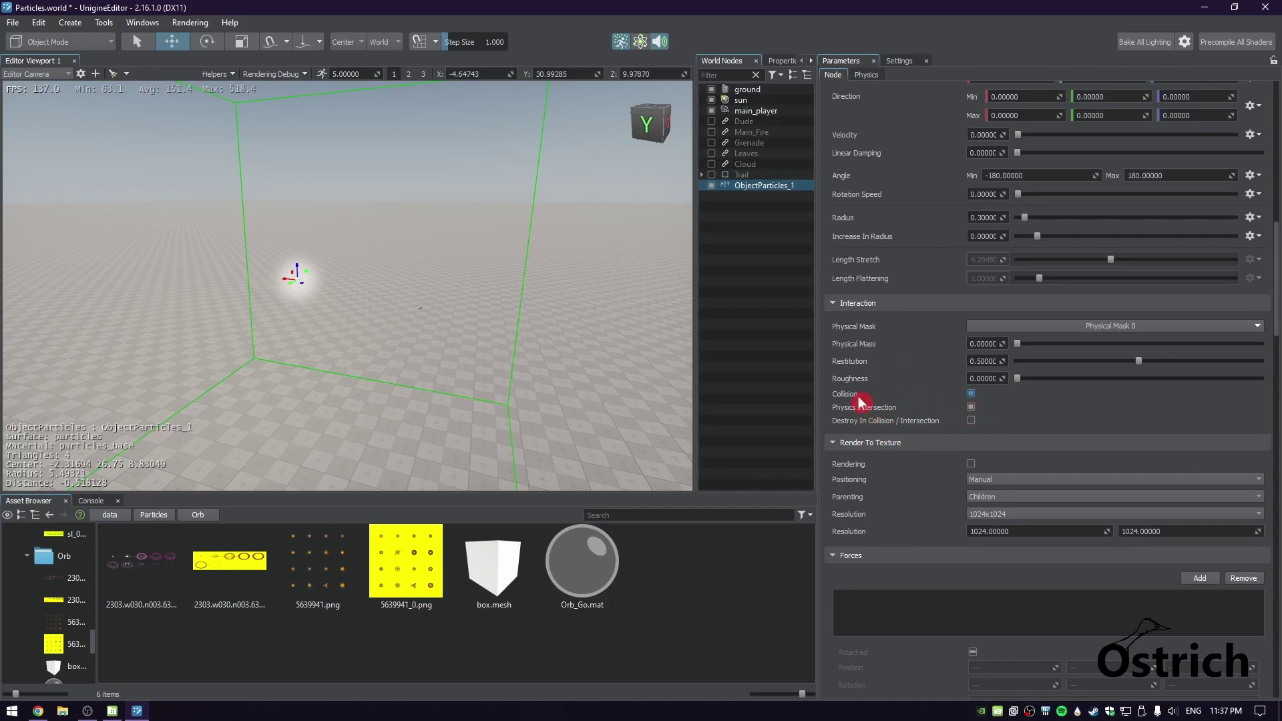
{"action": "left_click", "coordinate": [971, 423]}
{"action": "scroll", "coordinate": [1009, 431], "scroll_direction": "down", "scroll_amount": 3}
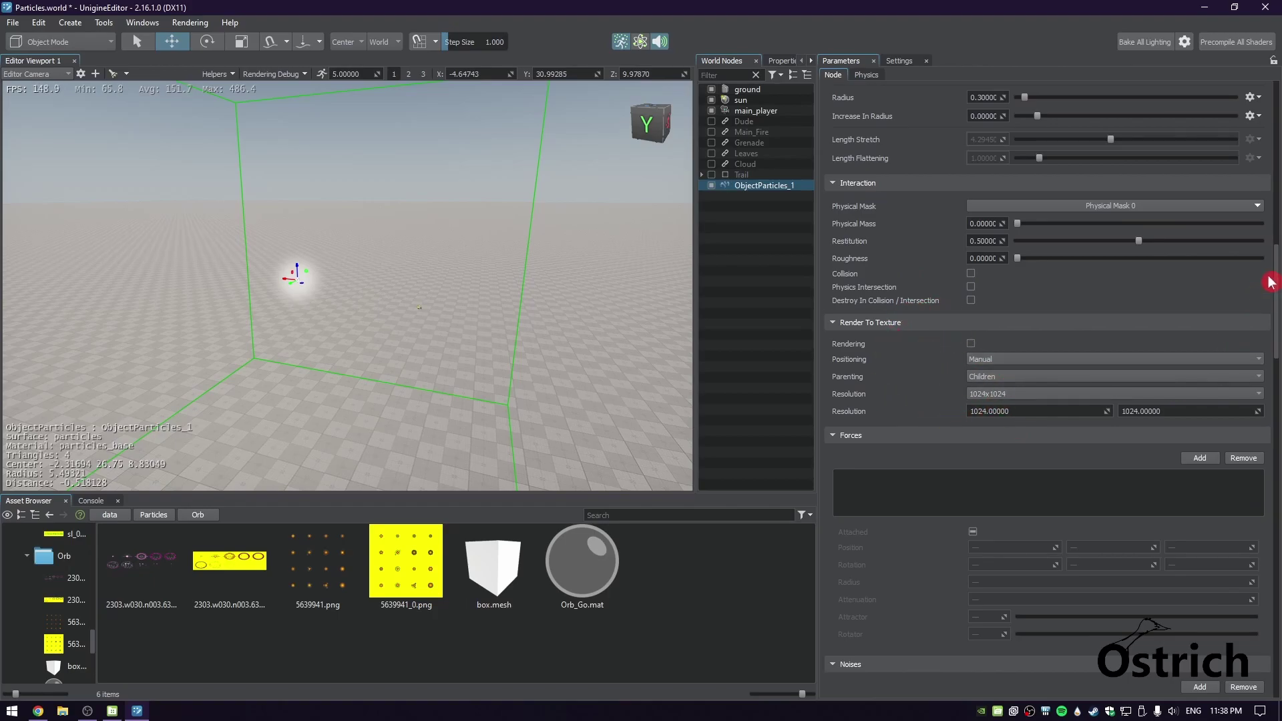
Collapse the Forces, Noises and Deflectors sections of the particle parameters
{"action": "scroll", "coordinate": [1098, 263], "scroll_direction": "down", "scroll_amount": 8}
{"action": "left_click", "coordinate": [835, 129]}
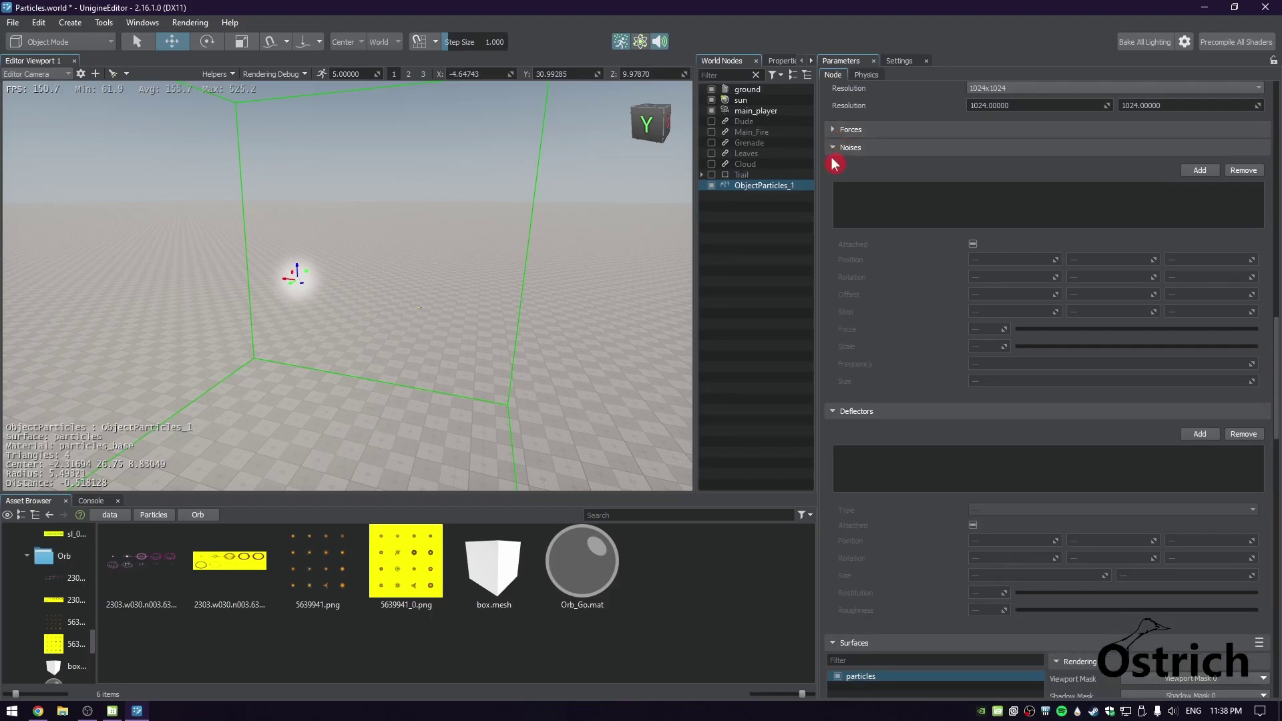
{"action": "left_click", "coordinate": [833, 147]}
{"action": "left_click", "coordinate": [832, 165]}
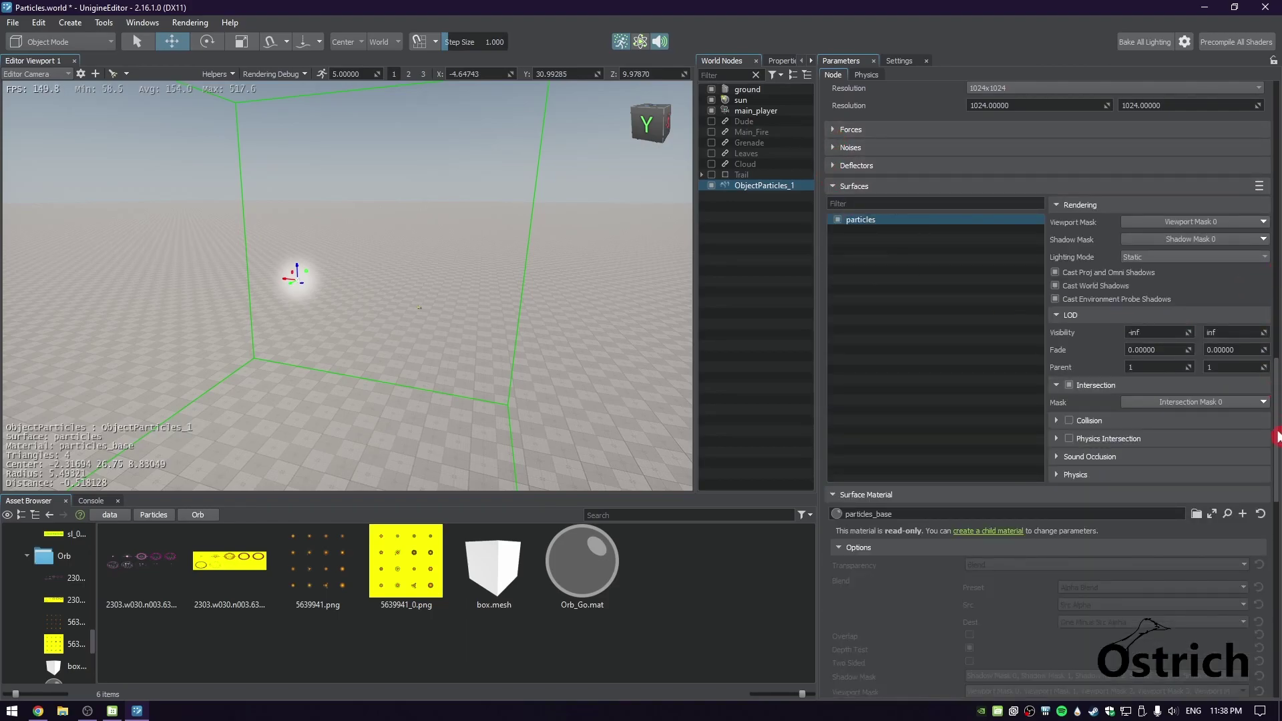
Create an editable child material of particles_base for the particle surface
{"action": "left_click_drag", "start_coordinate": [1276, 424], "coordinate": [1276, 507]}
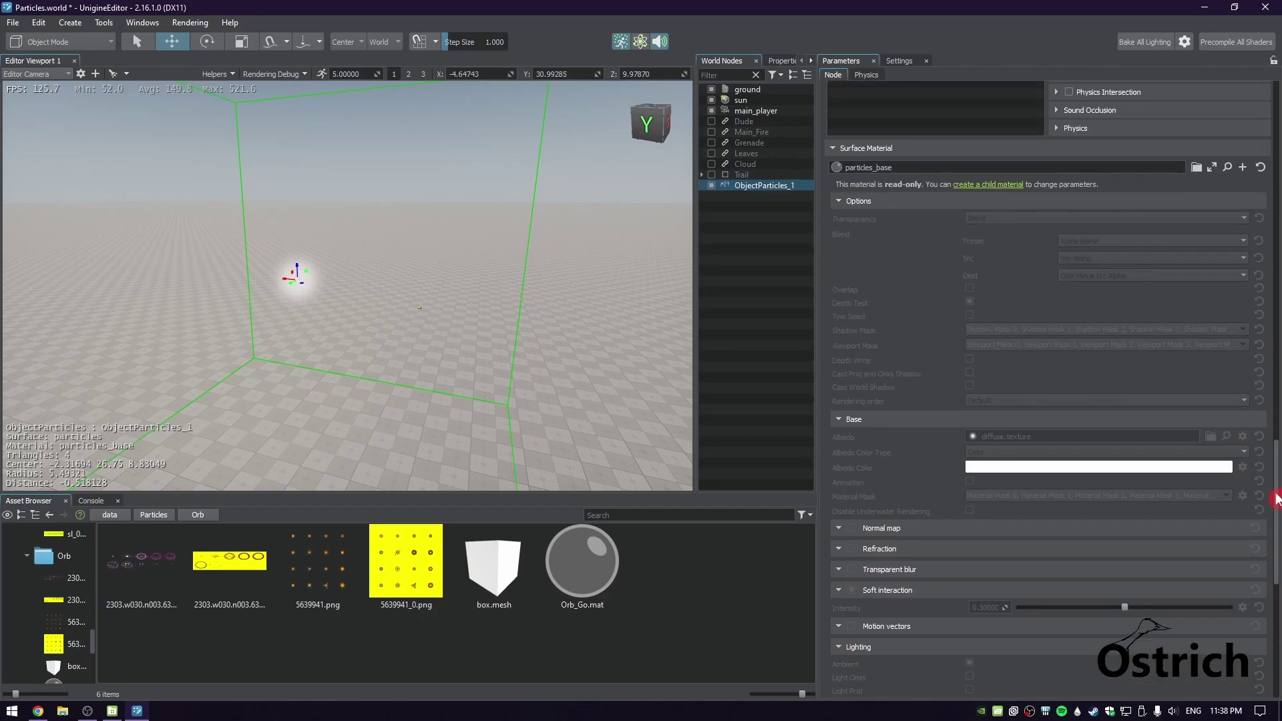
{"action": "left_click", "coordinate": [1245, 167]}
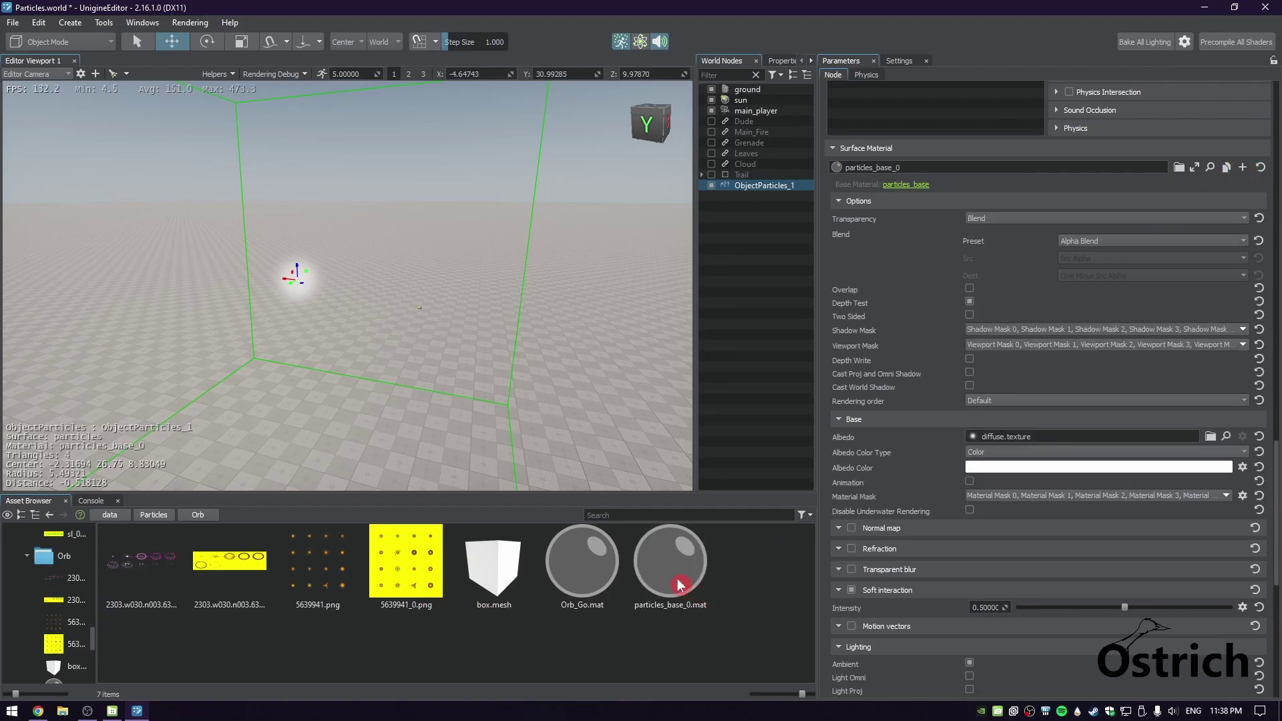
Set the particles' Life Time to 1 second in the Emission settings
{"action": "scroll", "coordinate": [1275, 446], "scroll_direction": "up", "scroll_amount": 5}
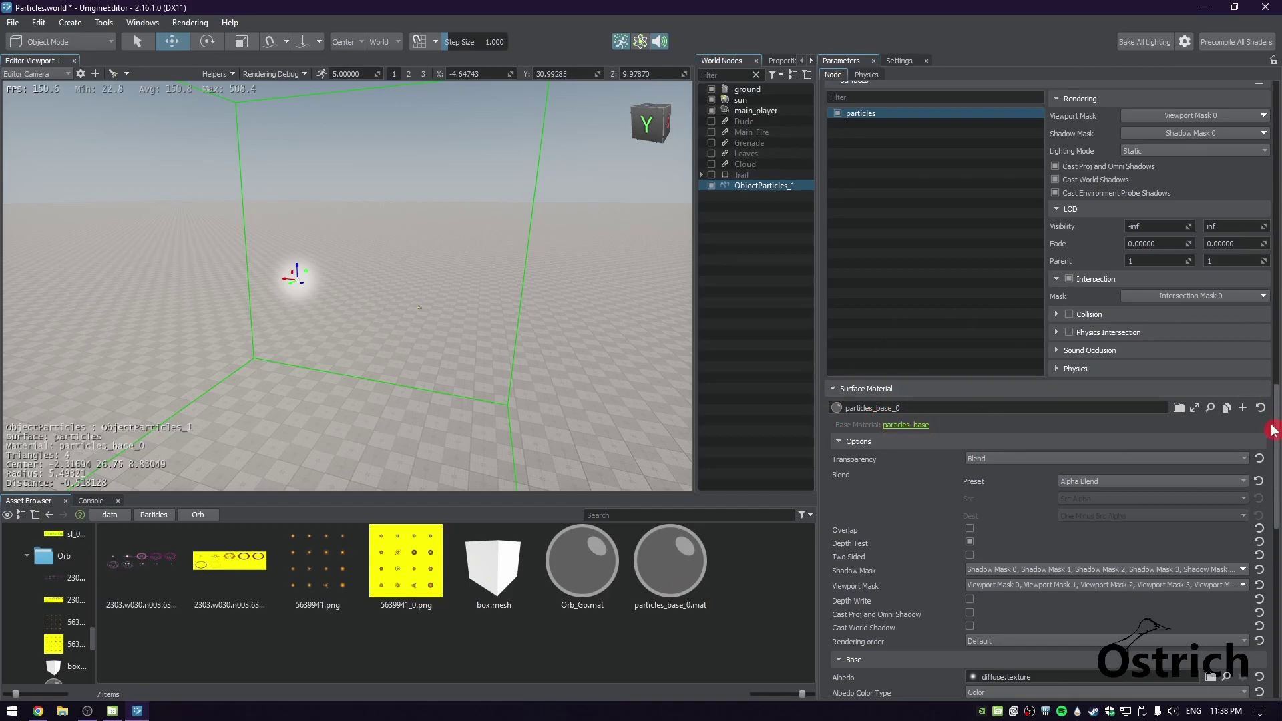
{"action": "scroll", "coordinate": [1075, 359], "scroll_direction": "up", "scroll_amount": 10}
{"action": "scroll", "coordinate": [971, 460], "scroll_direction": "down", "scroll_amount": 3}
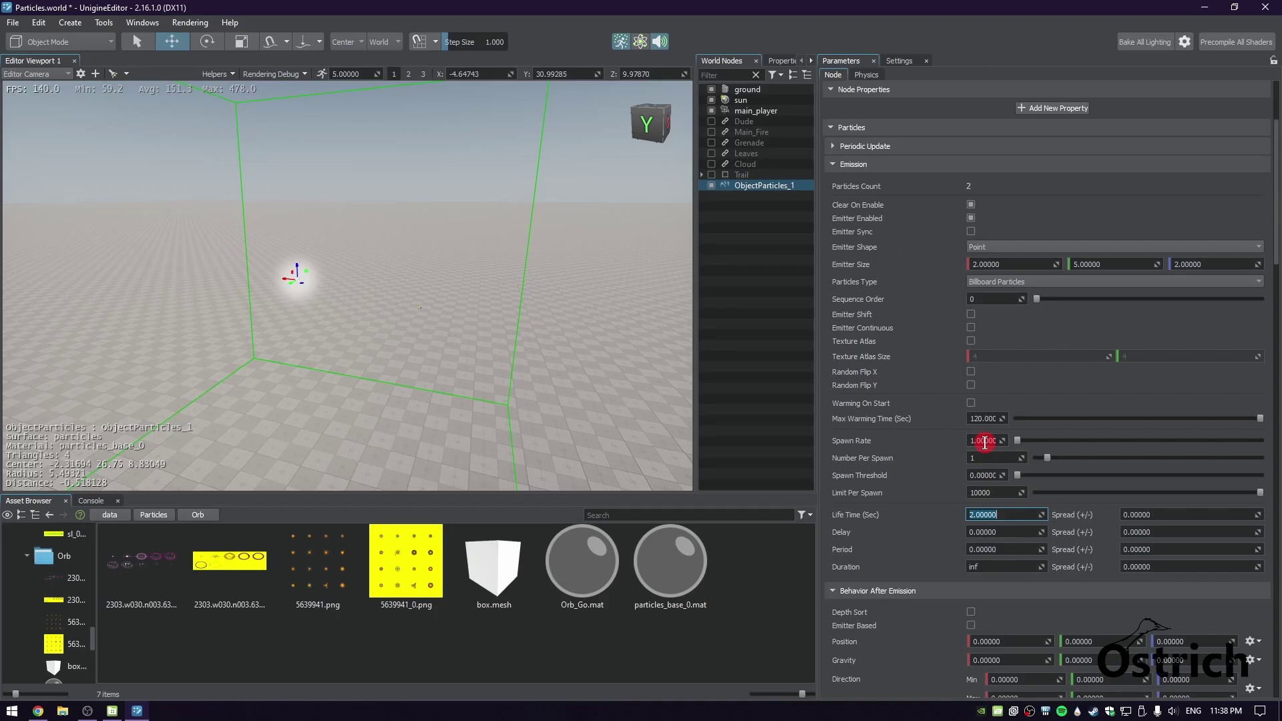
{"action": "left_click", "coordinate": [1008, 519]}
{"action": "type", "text": "1"}
{"action": "key", "text": "Return"}
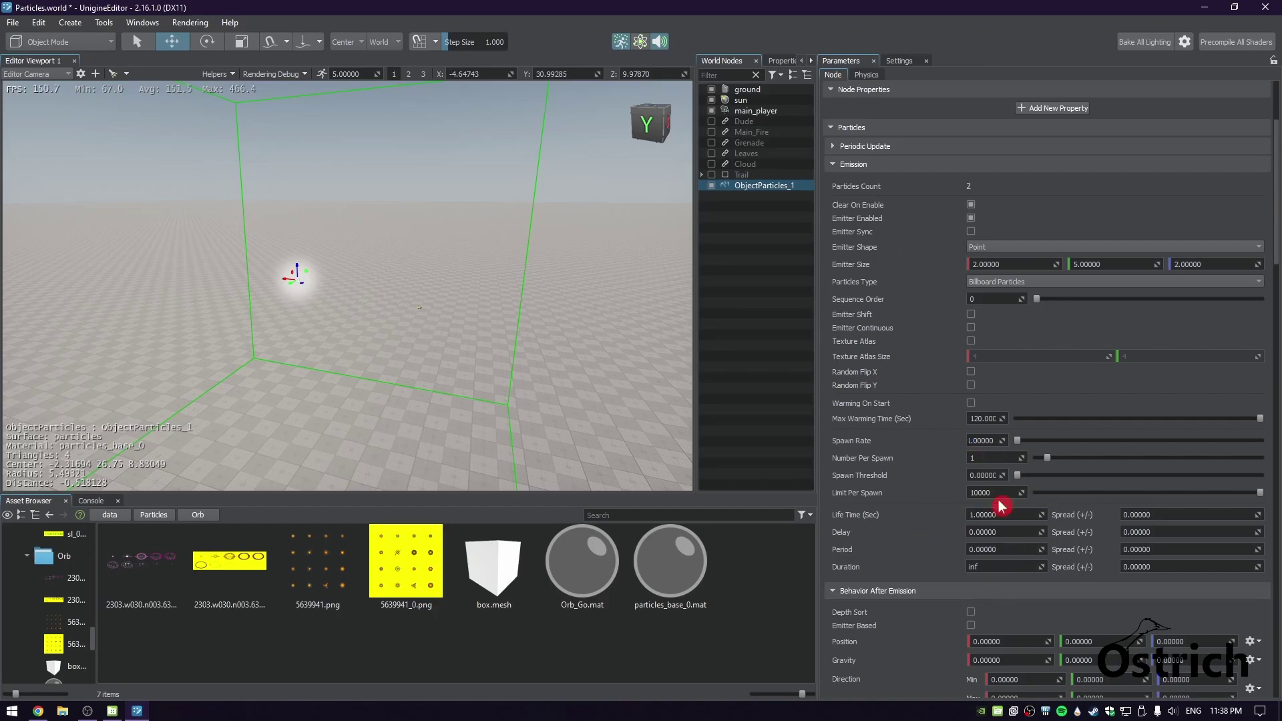
{"action": "left_click", "coordinate": [971, 404]}
{"action": "right_click_drag", "start_coordinate": [386, 381], "coordinate": [414, 324]}
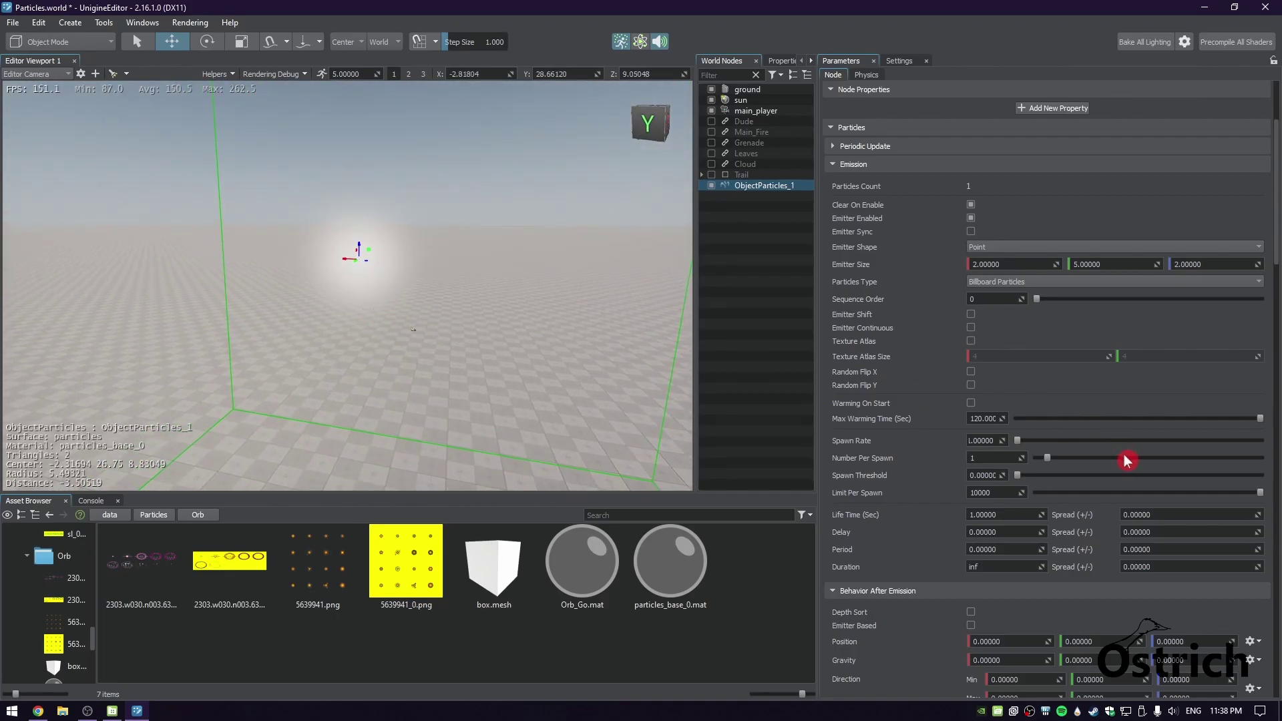
Change the Emitter Shape to Sphere with an Emitter Size of 2
{"action": "left_click", "coordinate": [976, 249]}
{"action": "left_click", "coordinate": [981, 263]}
{"action": "type", "text": "2"}
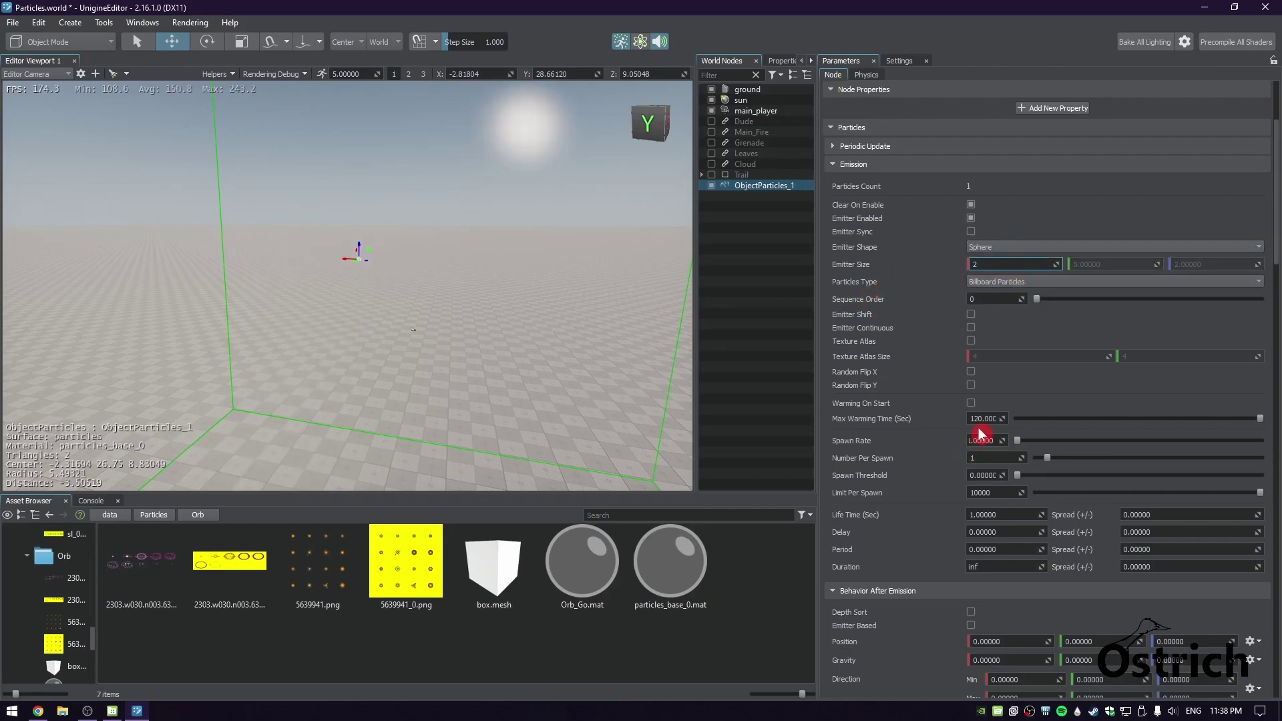
{"action": "key", "text": "Return"}
{"action": "scroll", "coordinate": [486, 320], "scroll_direction": "down", "scroll_amount": 5}
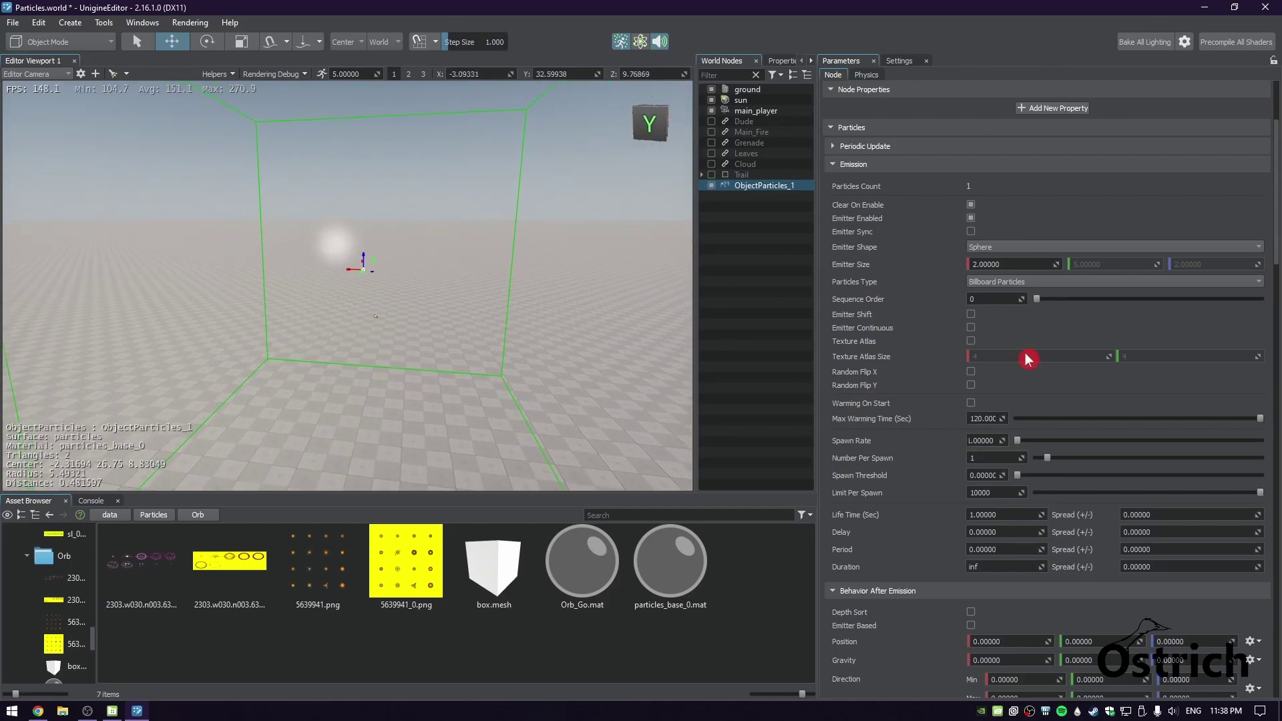
Set the emitter's Spawn Rate to 10
{"action": "left_click", "coordinate": [1001, 515]}
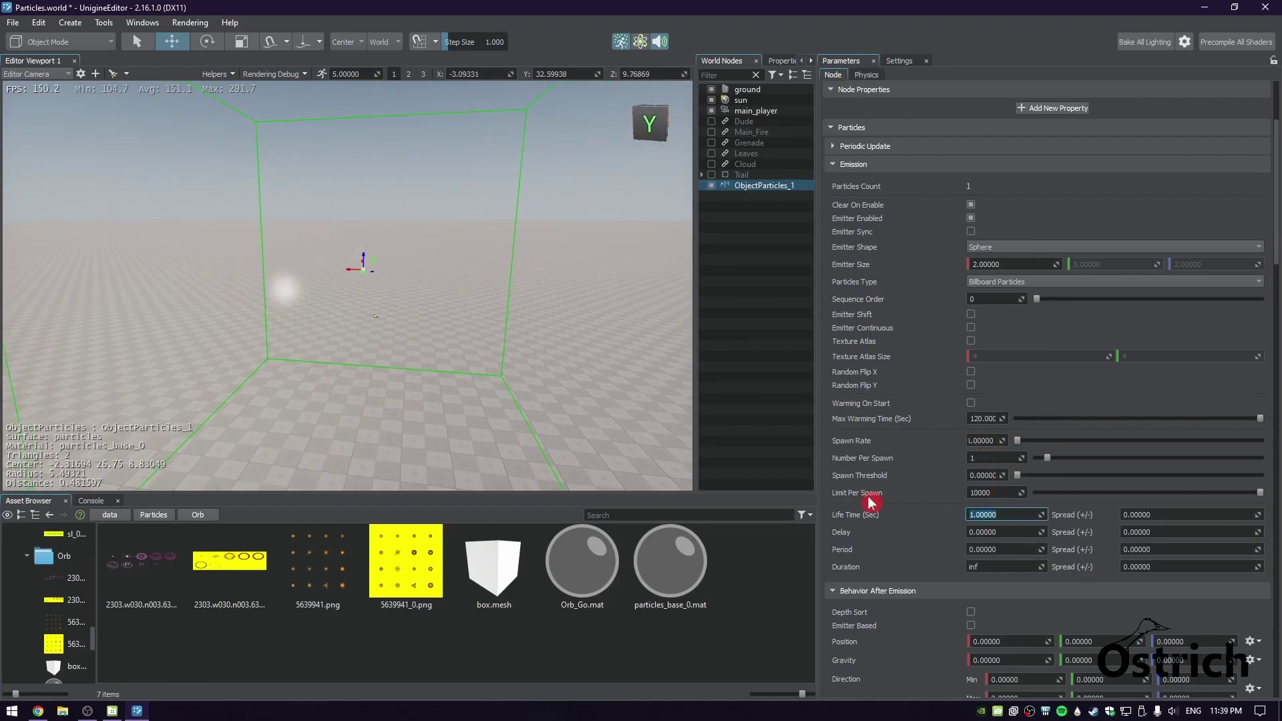
{"action": "left_click", "coordinate": [989, 440]}
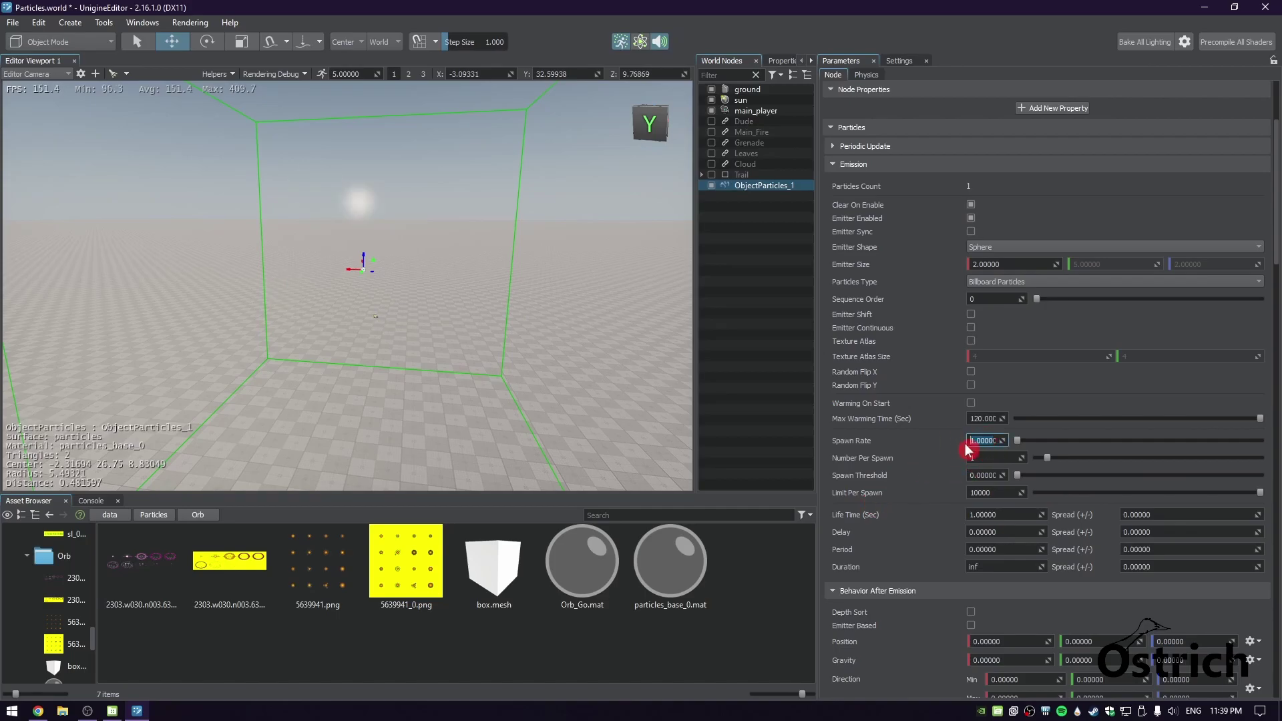
{"action": "type", "text": "10"}
{"action": "key", "text": "Return"}
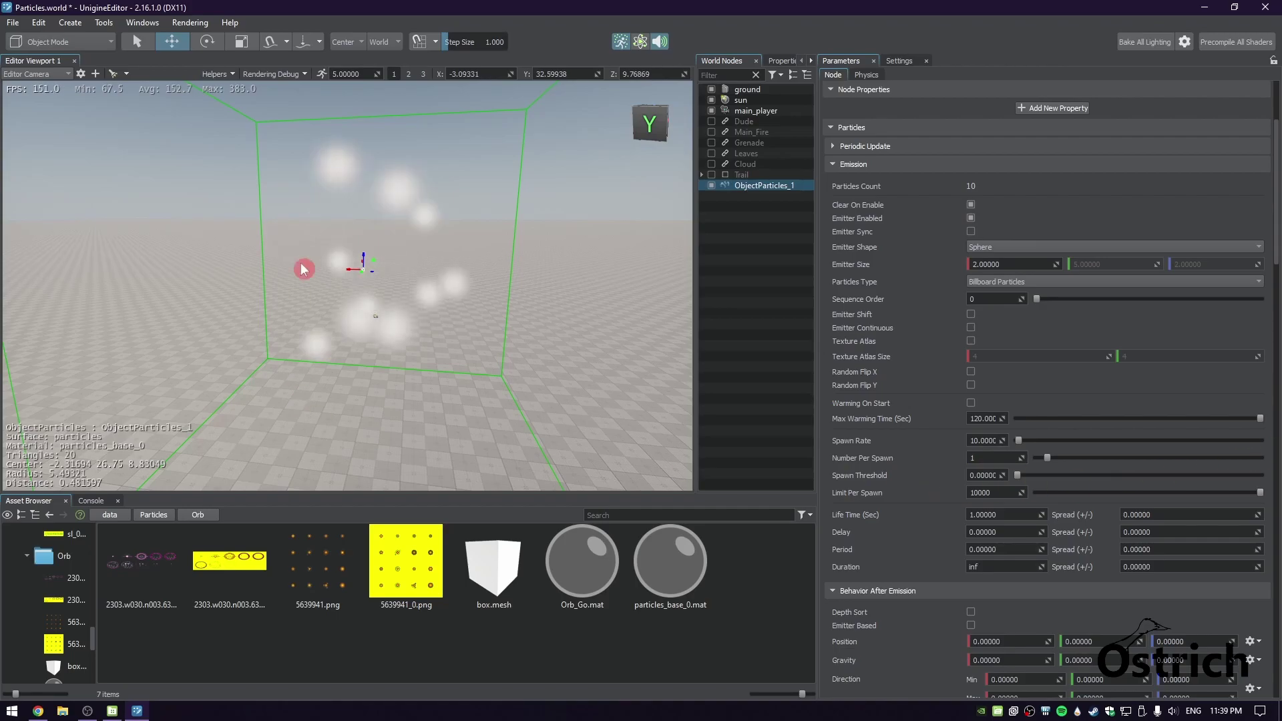
Review the particles_base_0 surface material and preview the 5639941.png texture, then return to the particle node
{"action": "scroll", "coordinate": [1271, 227], "scroll_direction": "down", "scroll_amount": 15}
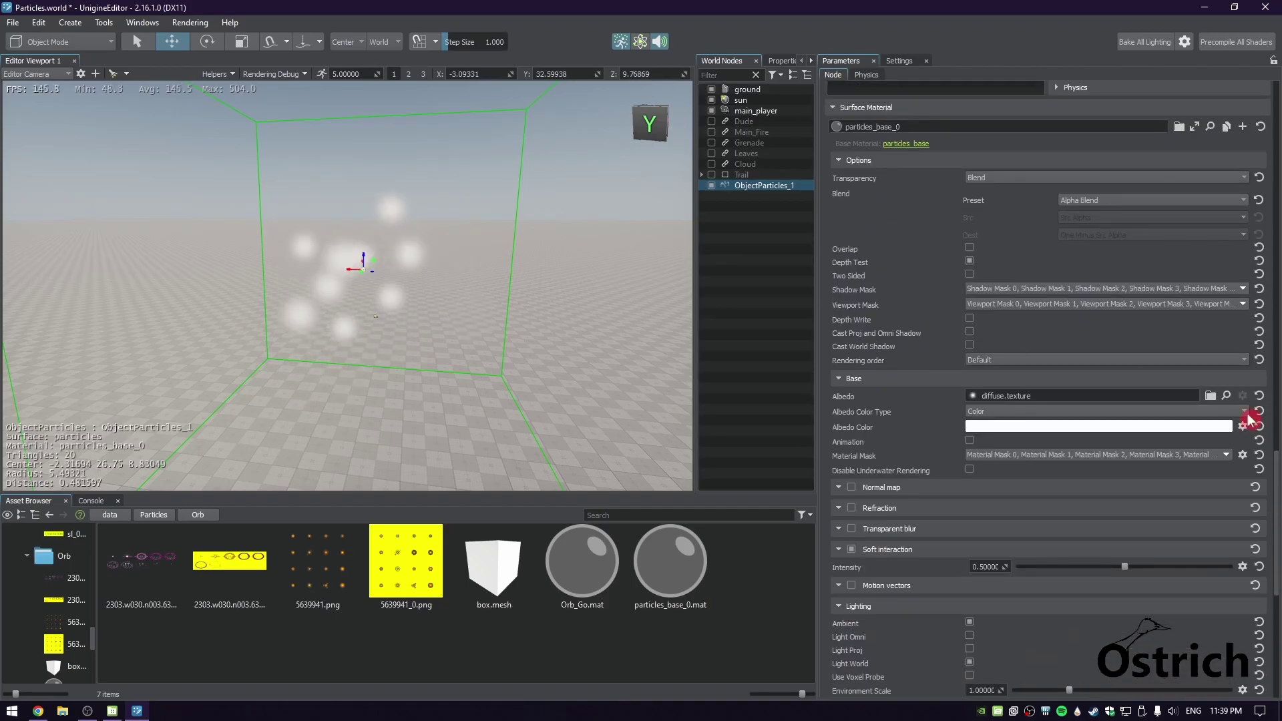
{"action": "left_click", "coordinate": [927, 128]}
{"action": "scroll", "coordinate": [931, 453], "scroll_direction": "down", "scroll_amount": 2}
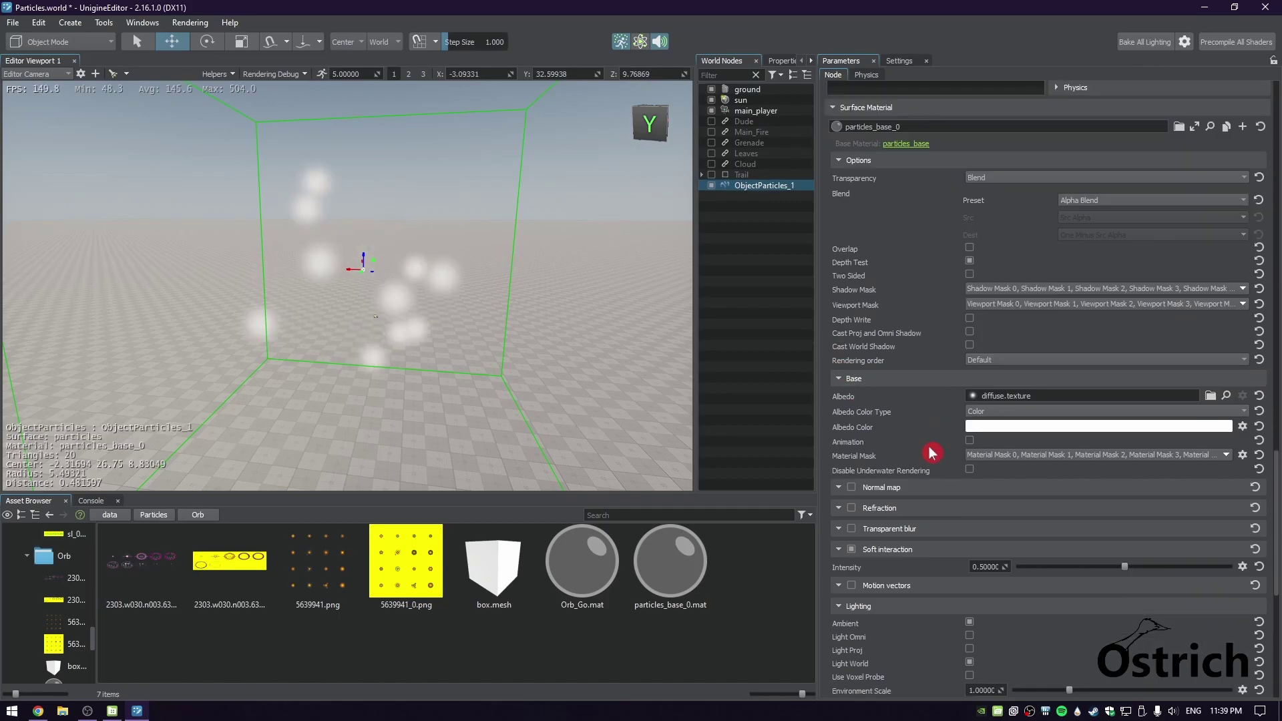
{"action": "left_click", "coordinate": [337, 561]}
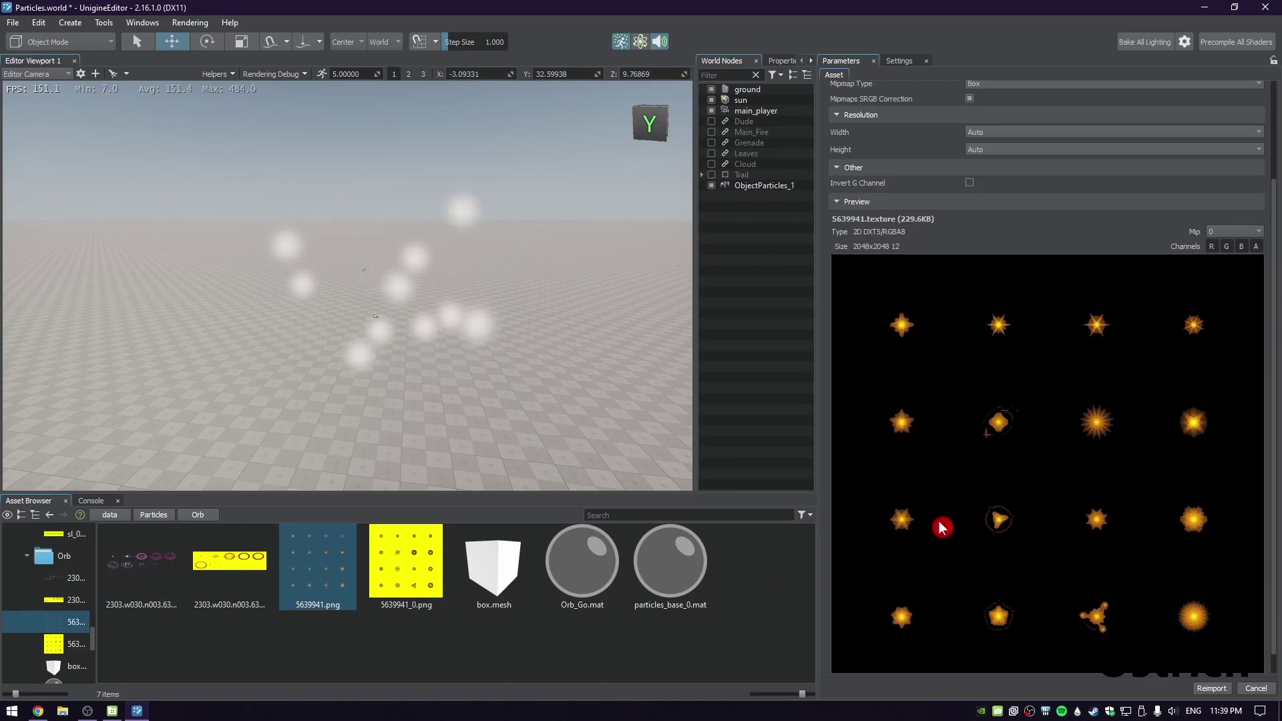
{"action": "left_click", "coordinate": [755, 187]}
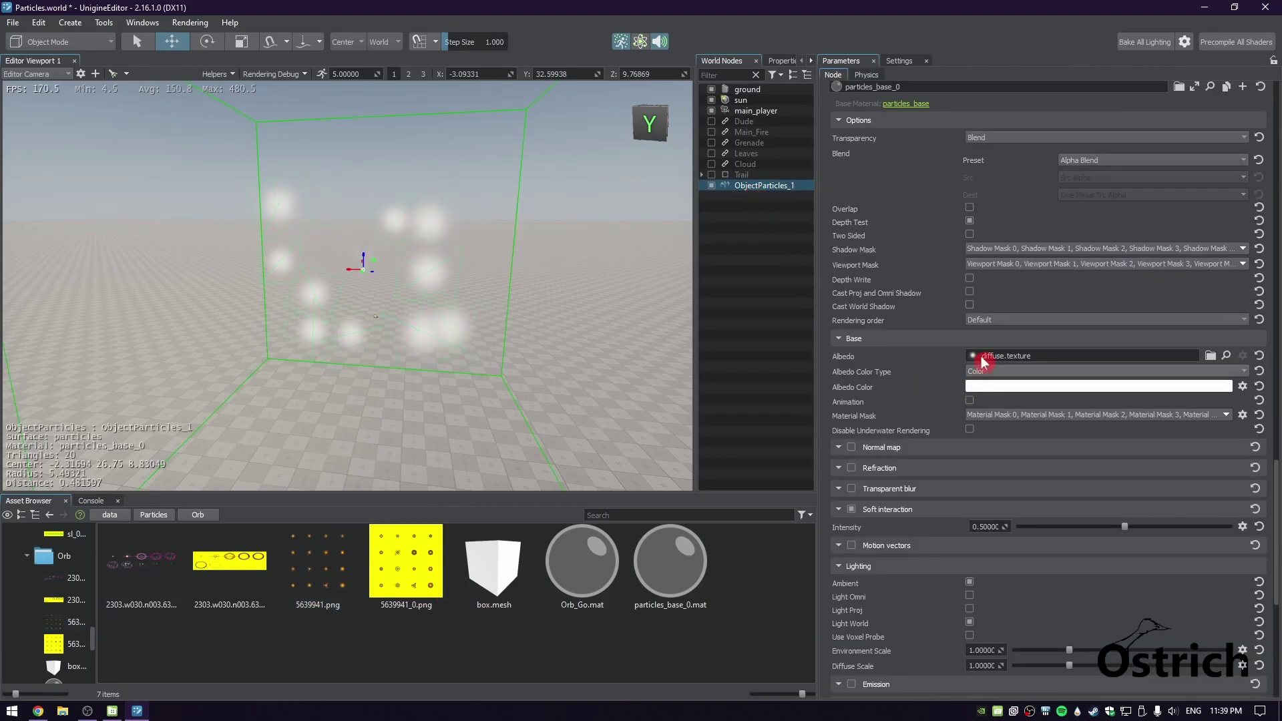
Assign 5639941.png as the Albedo texture of the particles_base_0 material
{"action": "left_click", "coordinate": [670, 561]}
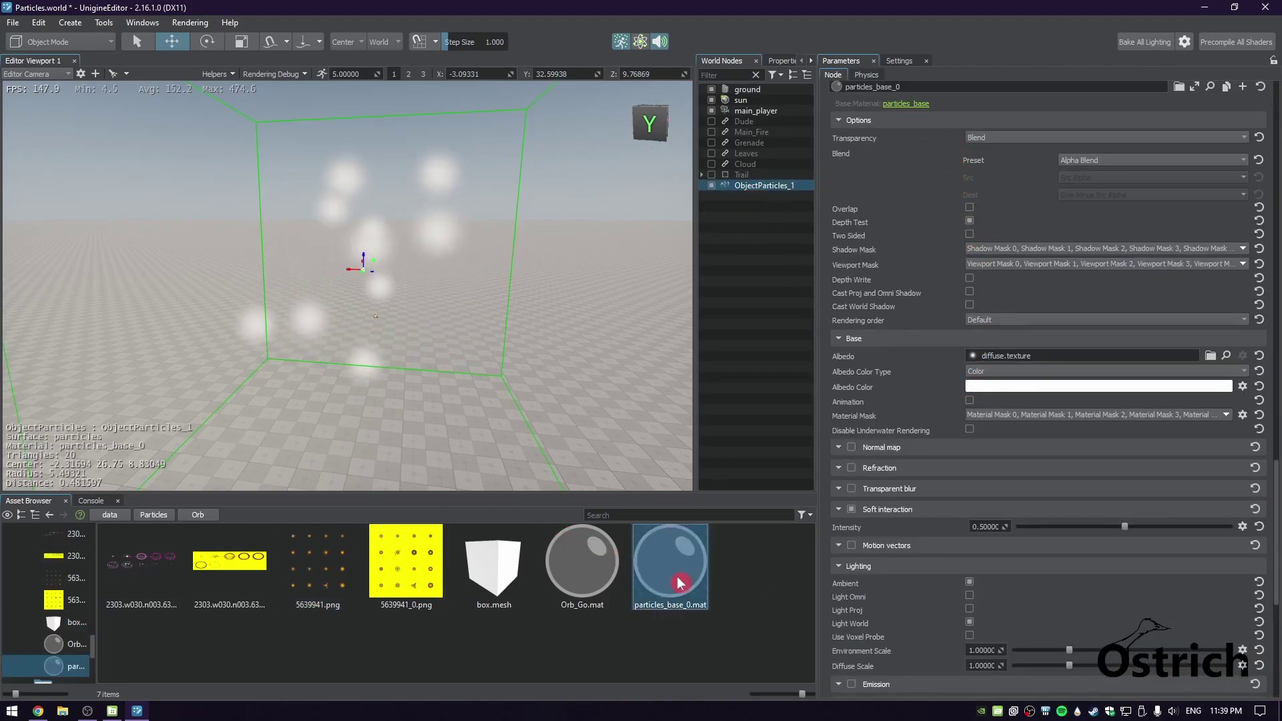
{"action": "scroll", "coordinate": [974, 400], "scroll_direction": "down", "scroll_amount": 1}
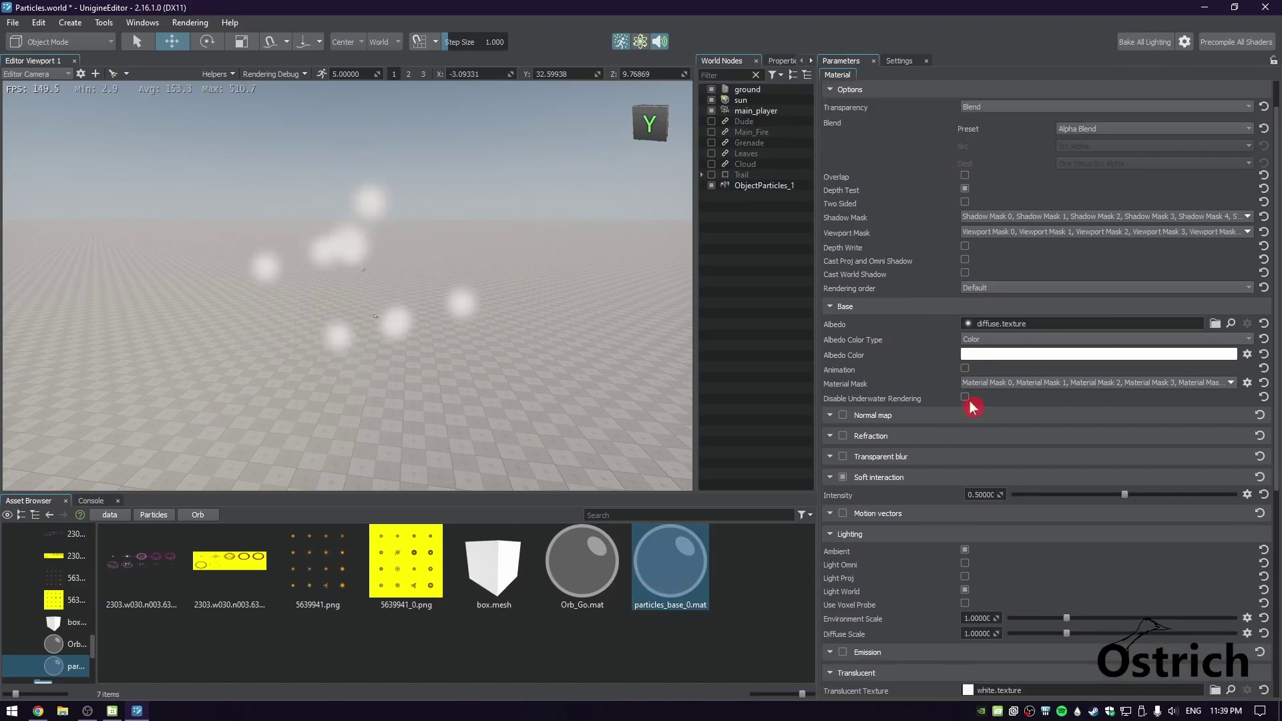
{"action": "left_click_drag", "start_coordinate": [319, 578], "coordinate": [993, 319]}
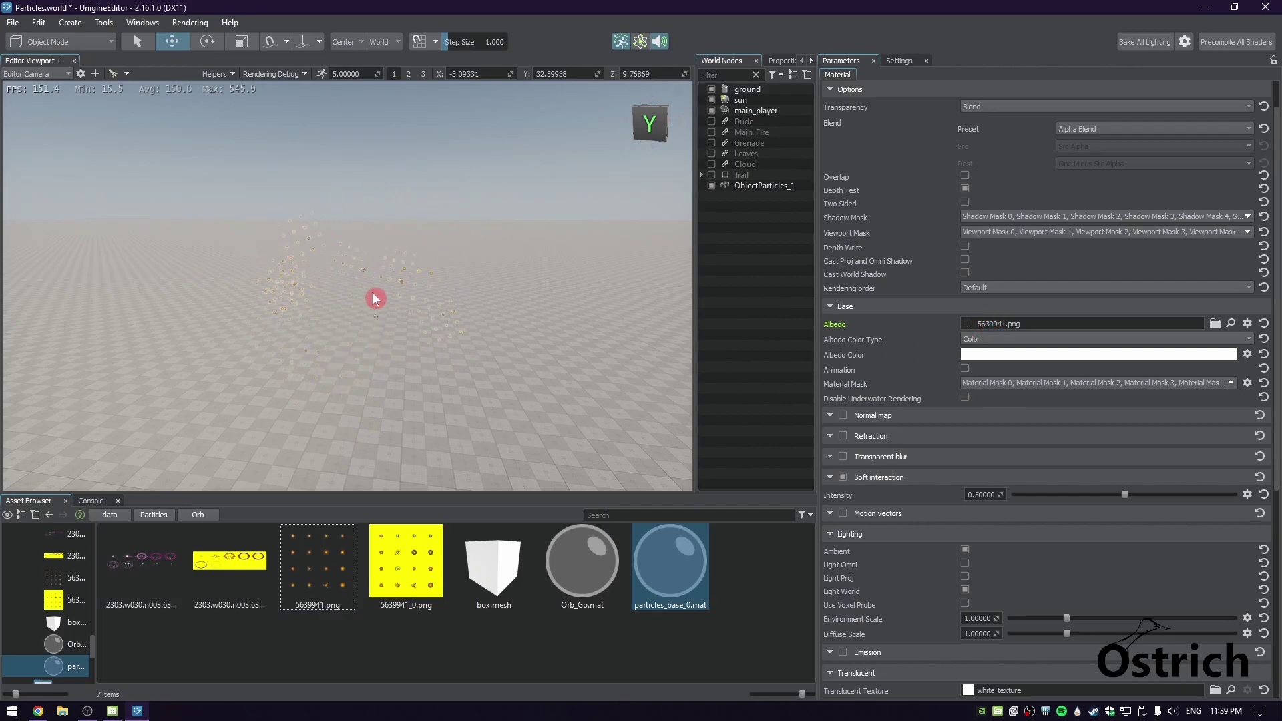
Enable the Normal map option of the material and delete the 5639941_0.png texture asset
{"action": "left_click_drag", "start_coordinate": [414, 588], "coordinate": [843, 426]}
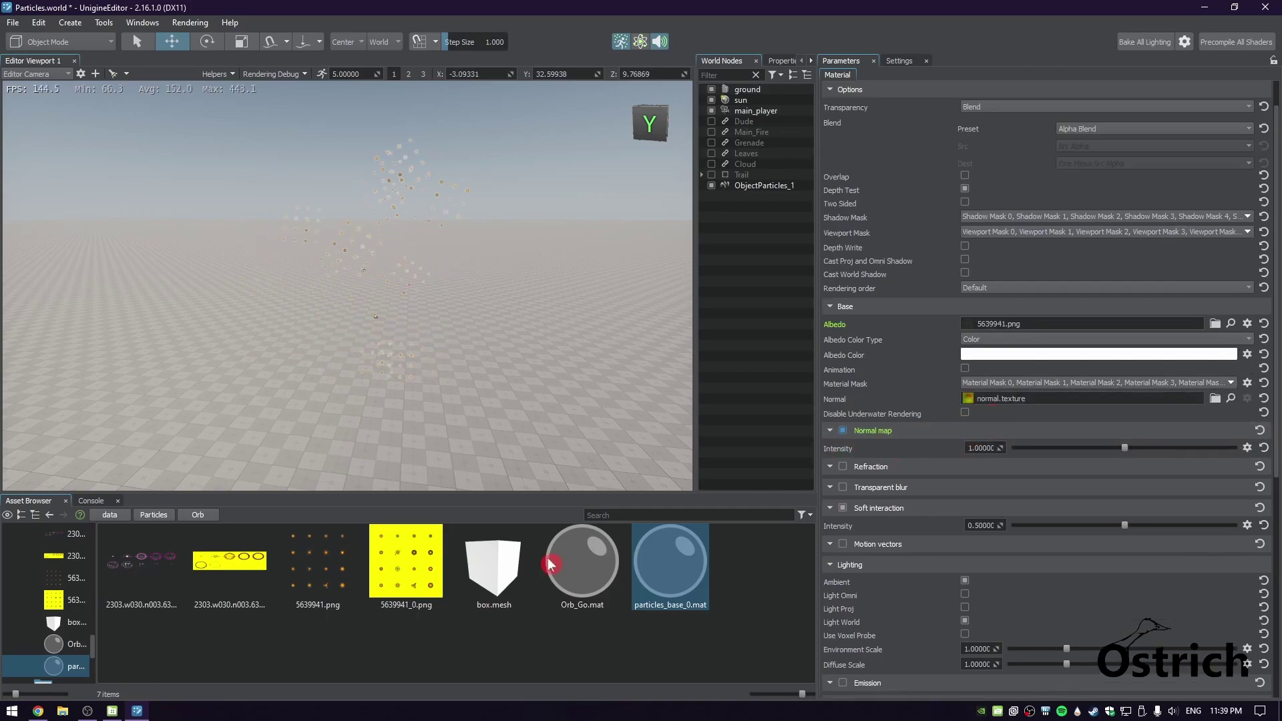
{"action": "left_click", "coordinate": [399, 587]}
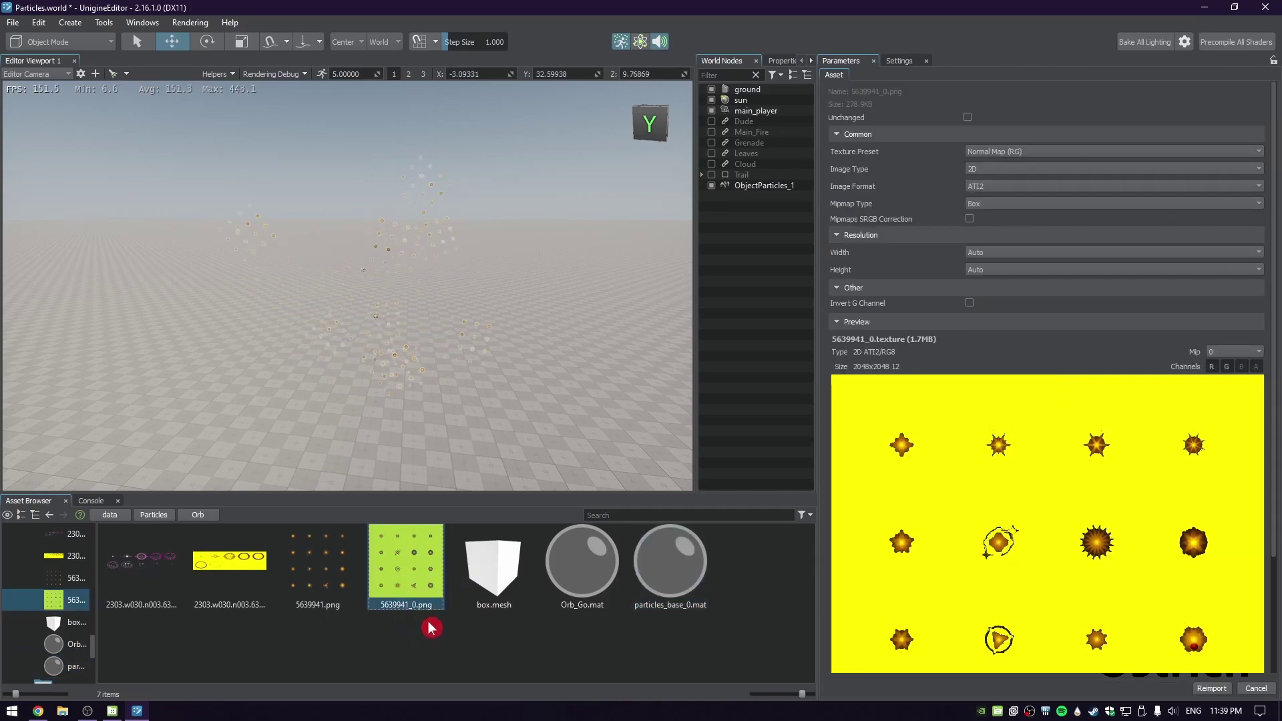
{"action": "key", "text": "Delete"}
{"action": "left_click", "coordinate": [696, 376]}
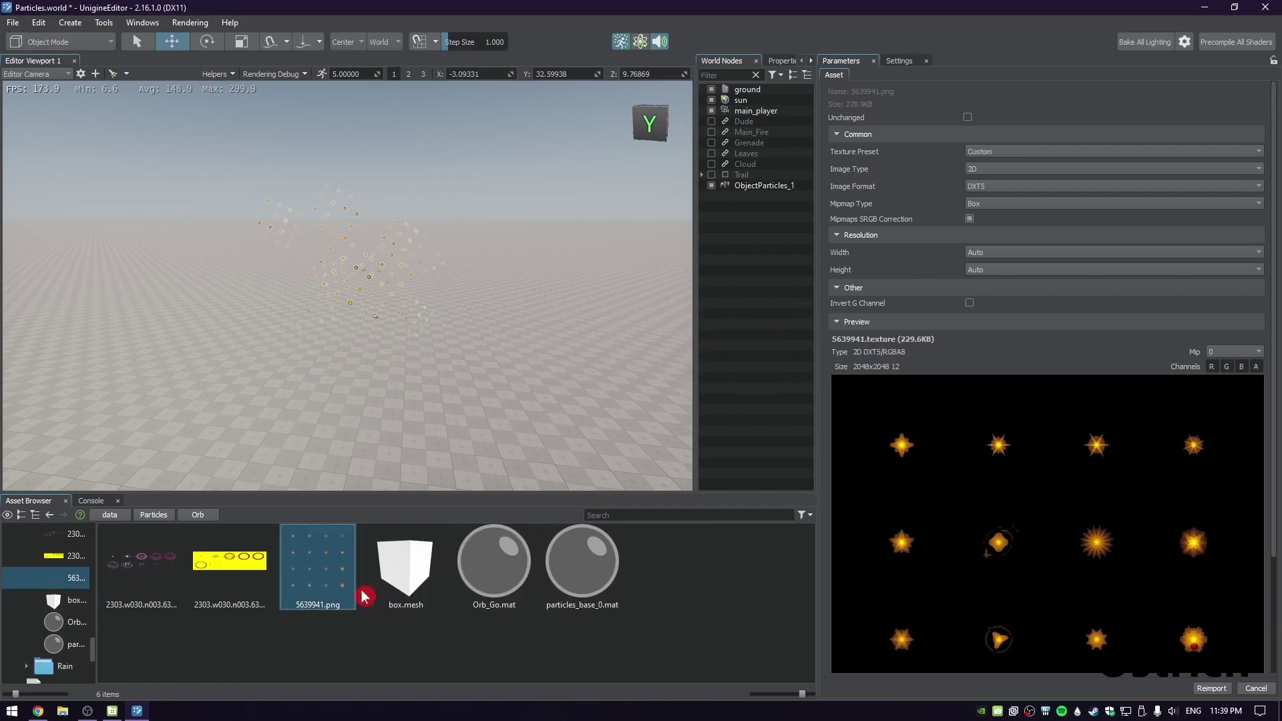
Duplicate the 5639941.png texture by copying and pasting it into the same Orb folder
{"action": "right_click", "coordinate": [315, 560]}
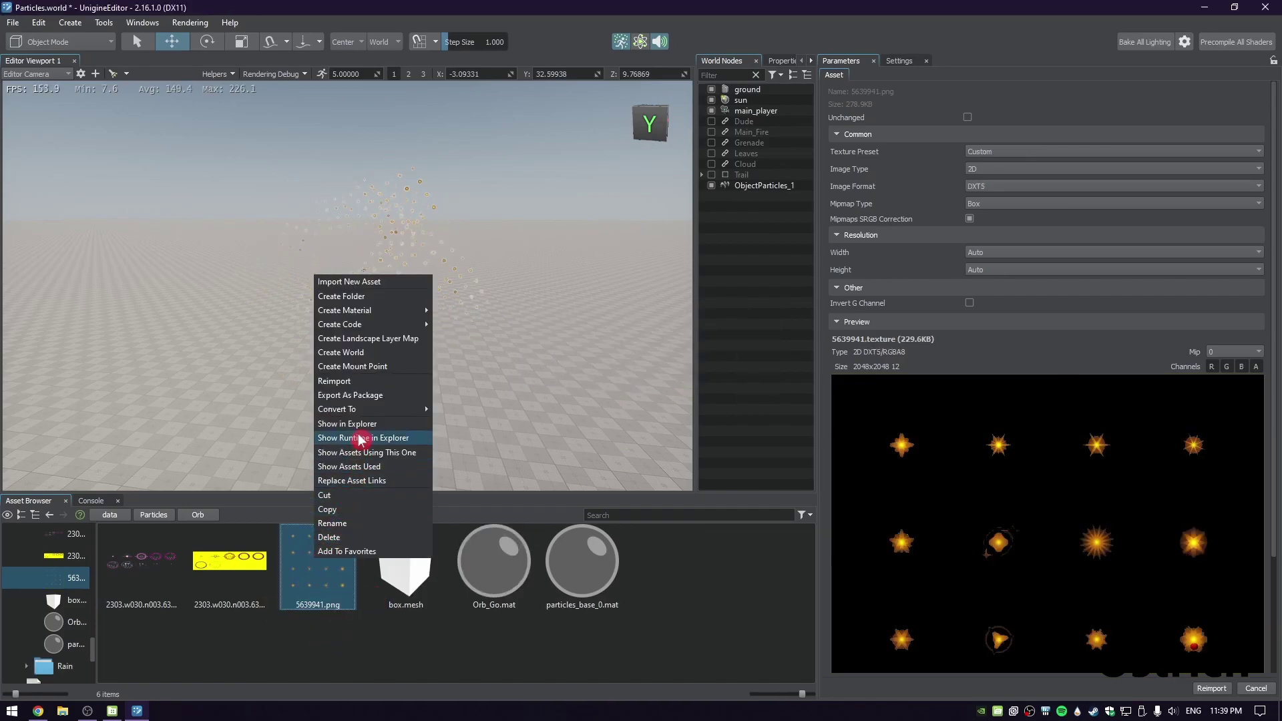
{"action": "left_click", "coordinate": [349, 518]}
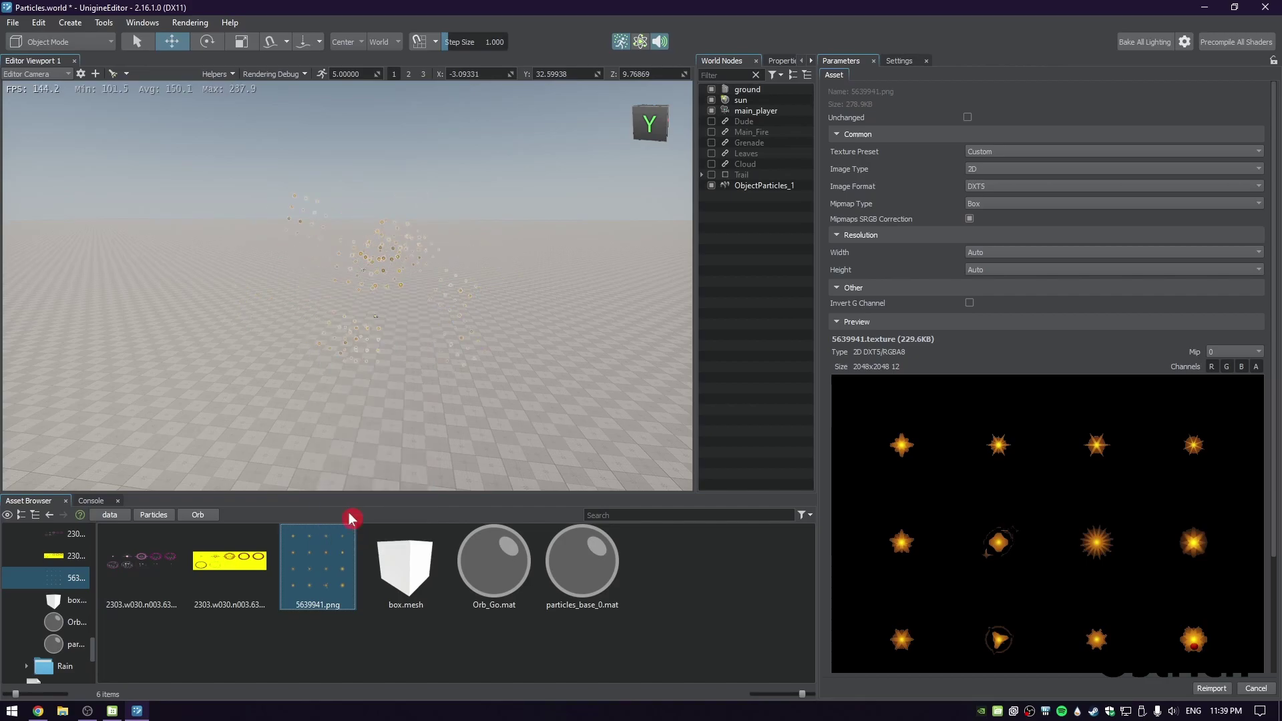
{"action": "right_click", "coordinate": [389, 647]}
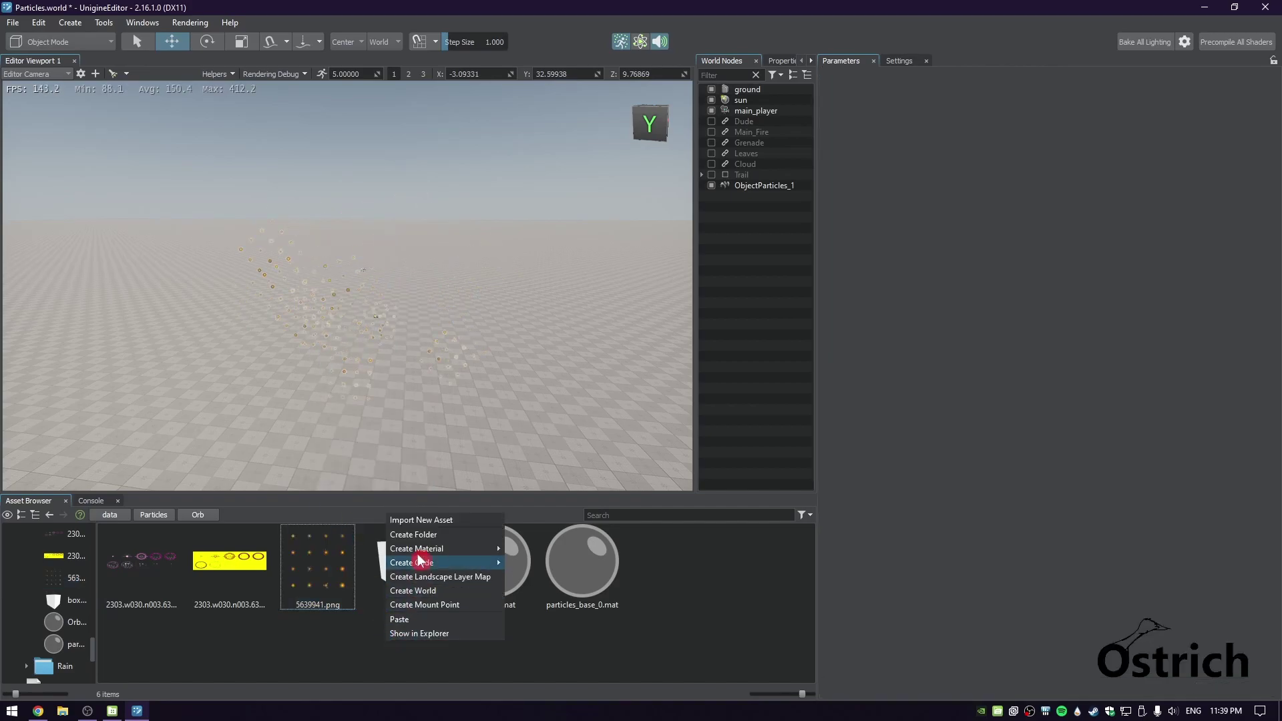
{"action": "left_click", "coordinate": [421, 622]}
Assign 5639941_0.png as the particle material's Normal texture with the normal map preset, and compare the previews of both textures
{"action": "left_click", "coordinate": [738, 186]}
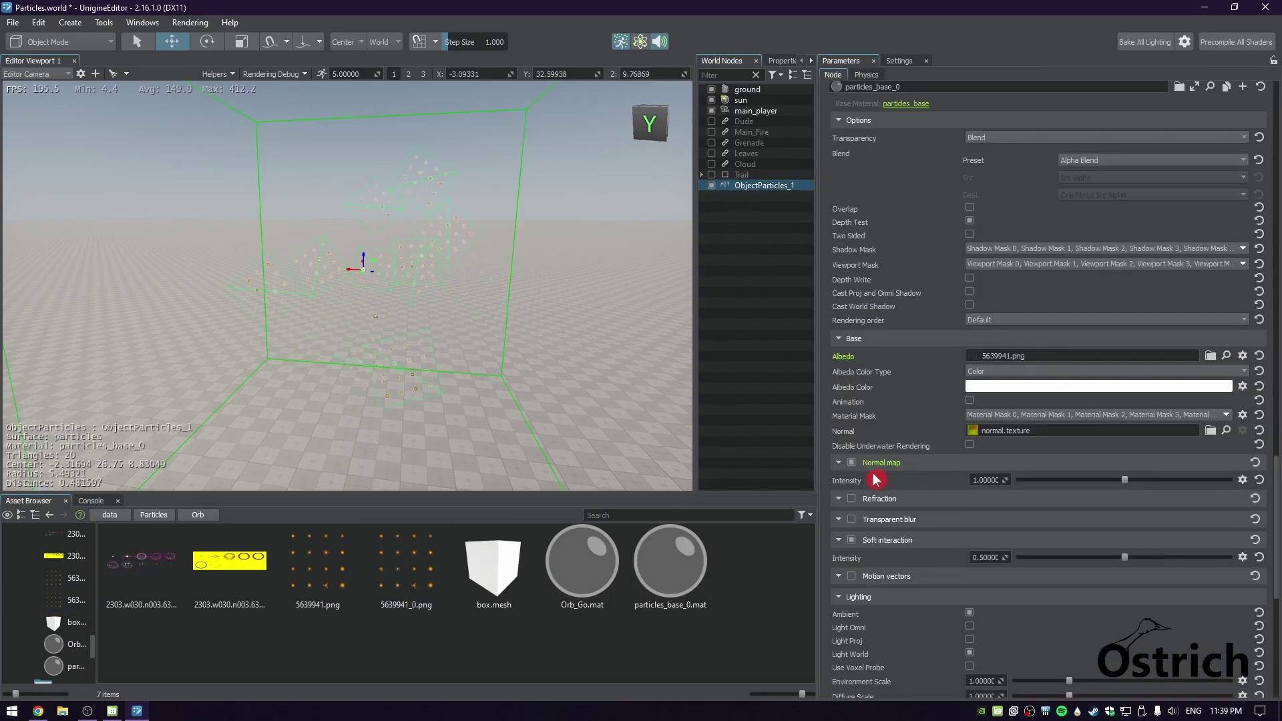
{"action": "left_click_drag", "start_coordinate": [397, 580], "coordinate": [440, 579]}
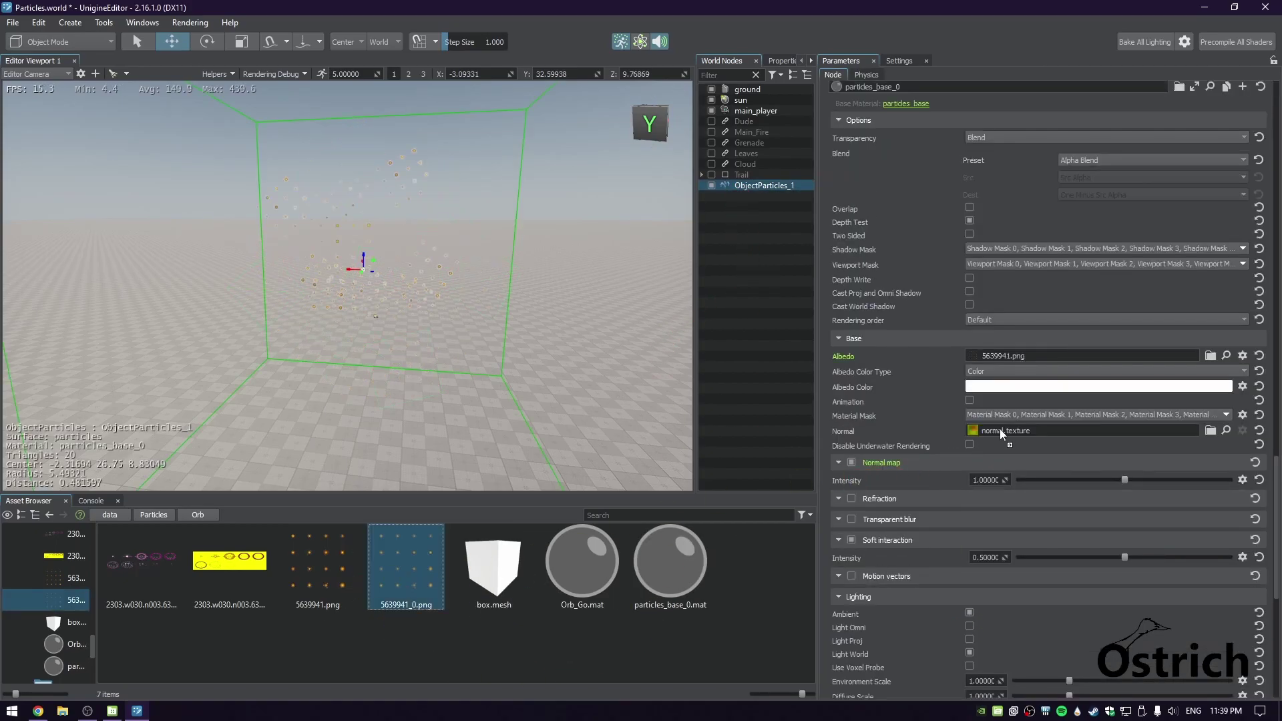
{"action": "left_click_drag", "start_coordinate": [1001, 433], "coordinate": [1003, 435]}
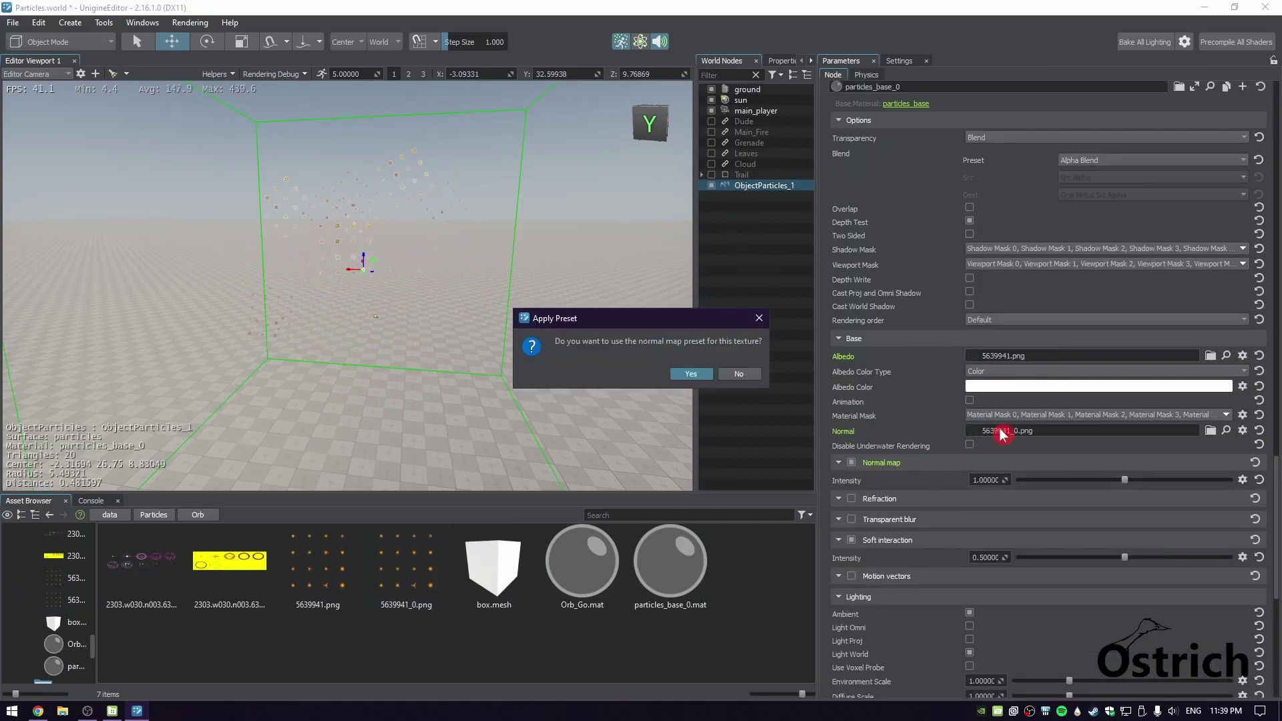
{"action": "left_click", "coordinate": [697, 376]}
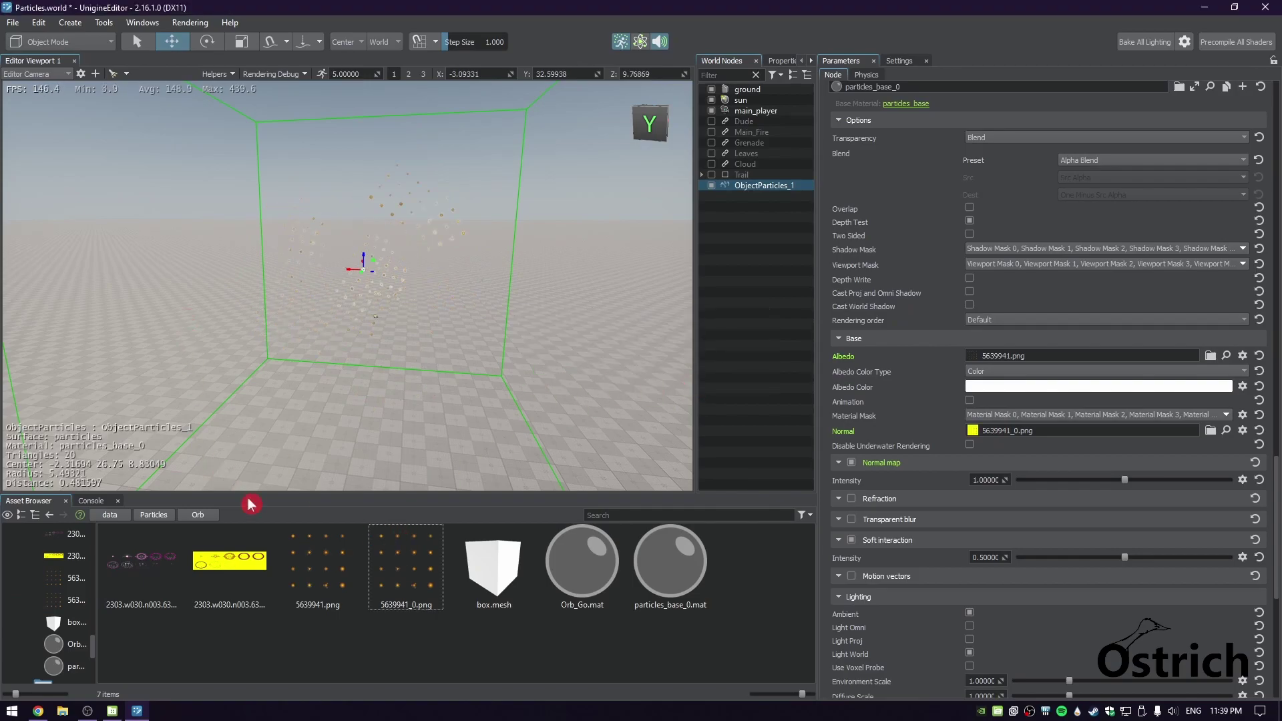
{"action": "left_click", "coordinate": [409, 599]}
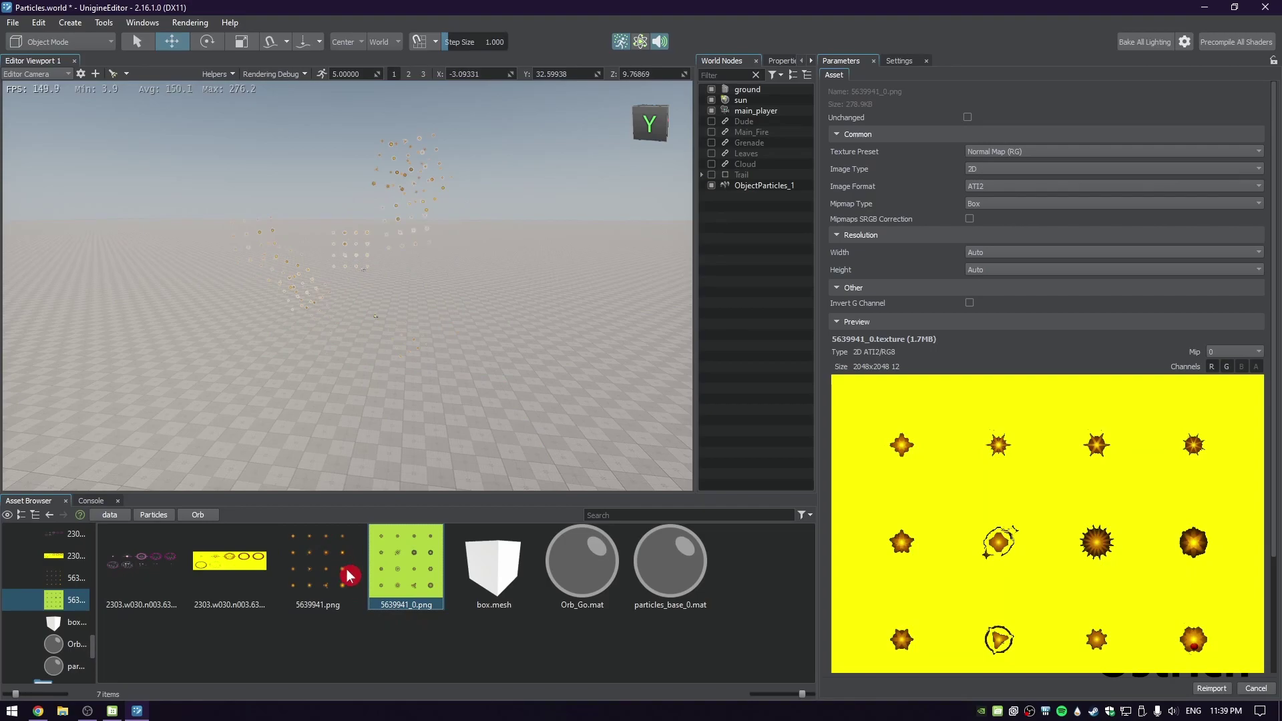
{"action": "left_click", "coordinate": [349, 576]}
Try the Animation option on the particles_base_0 material and view the particles up close
{"action": "left_click", "coordinate": [661, 567]}
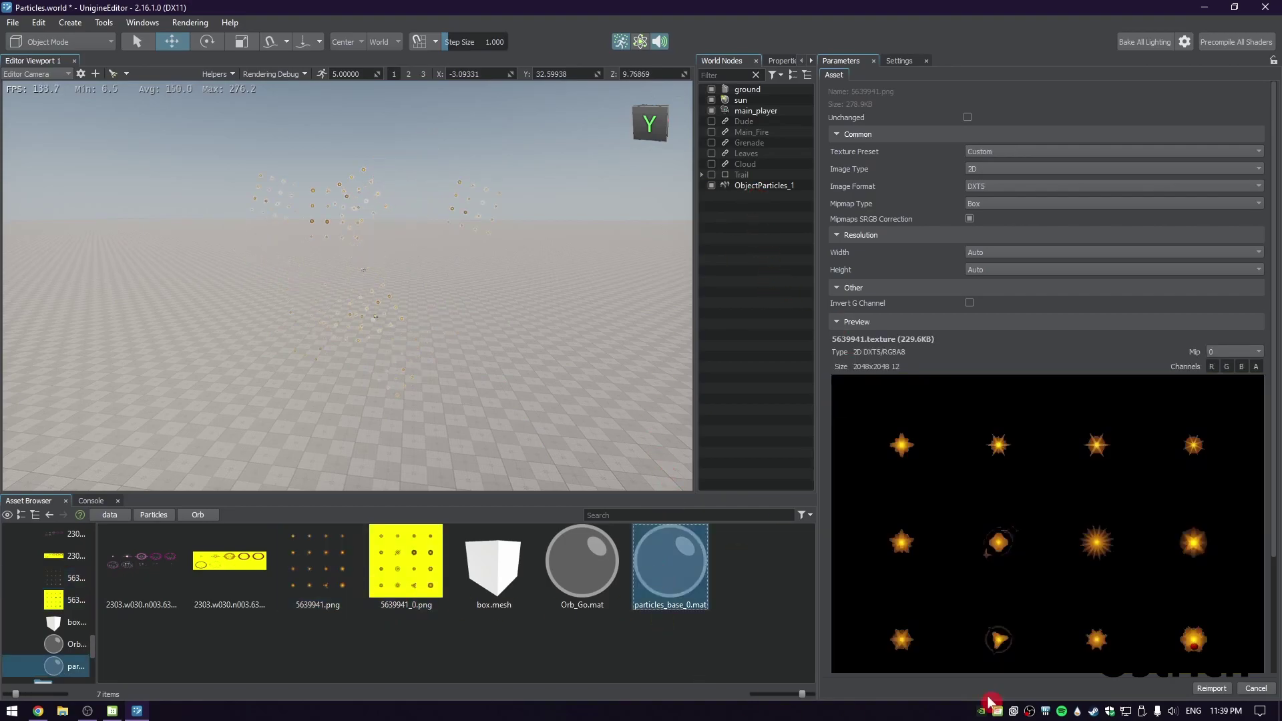
{"action": "scroll", "coordinate": [1114, 424], "scroll_direction": "down", "scroll_amount": 3}
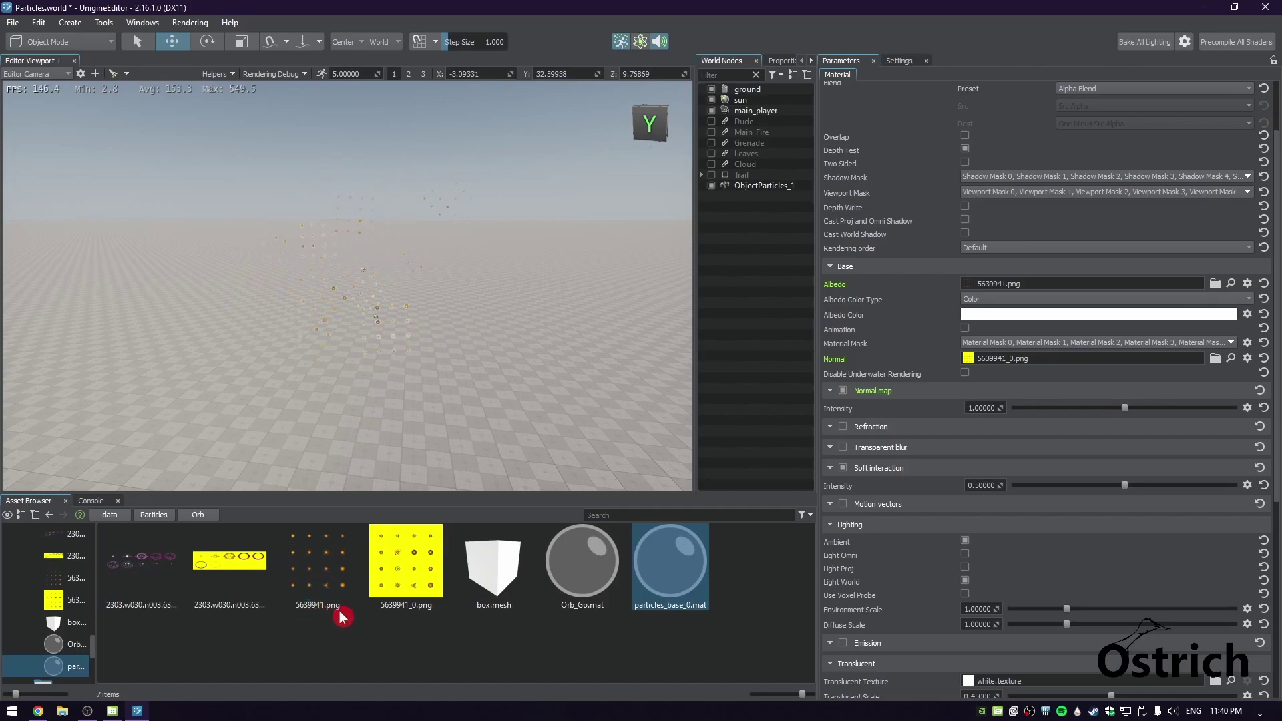
{"action": "left_click", "coordinate": [964, 329]}
{"action": "left_click", "coordinate": [995, 343]}
{"action": "left_click", "coordinate": [1165, 343]}
{"action": "right_click_drag", "start_coordinate": [481, 297], "coordinate": [253, 254]}
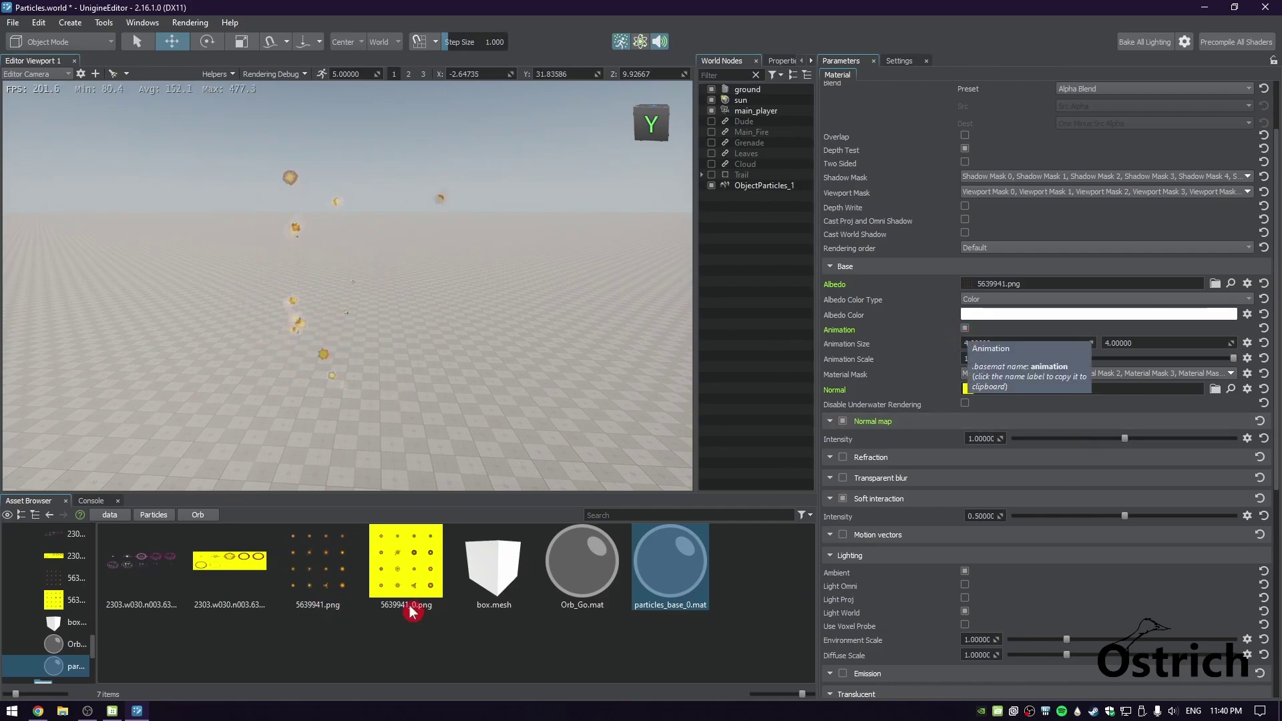
Preview the sprite grid of the 5639941.png texture and reselect the ObjectParticles_1 node
{"action": "left_click", "coordinate": [294, 553]}
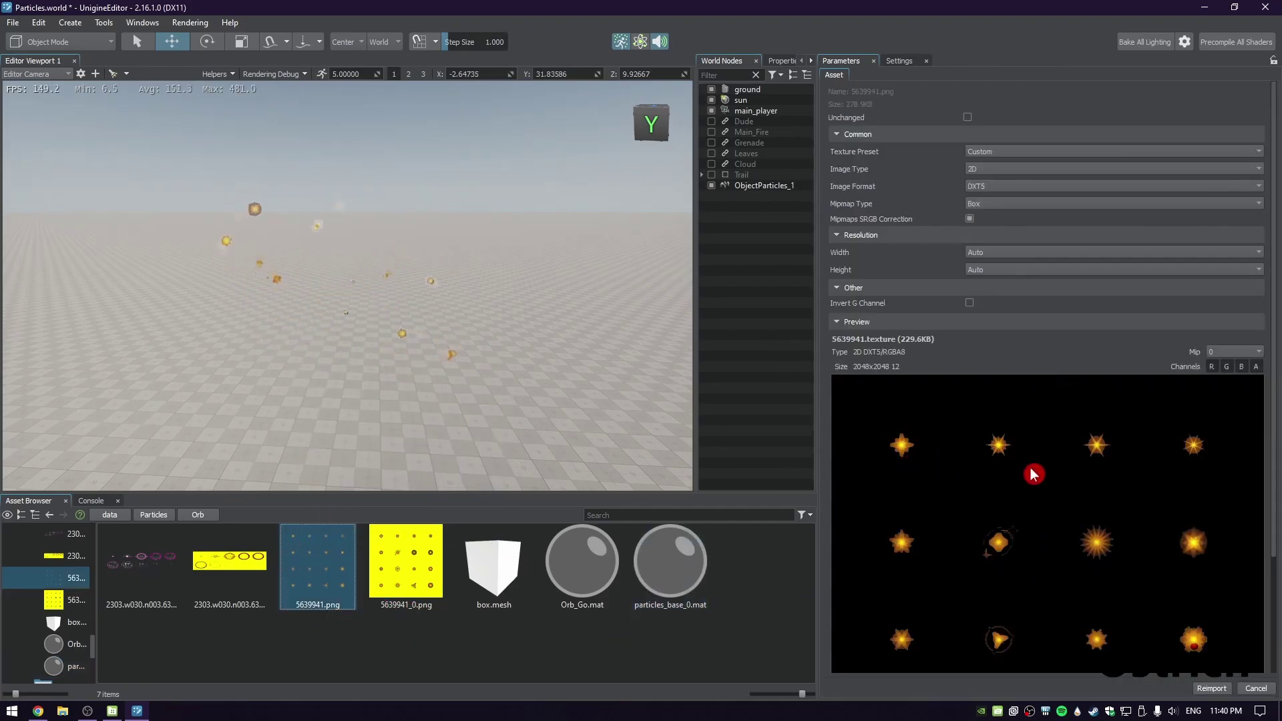
{"action": "left_click", "coordinate": [780, 186]}
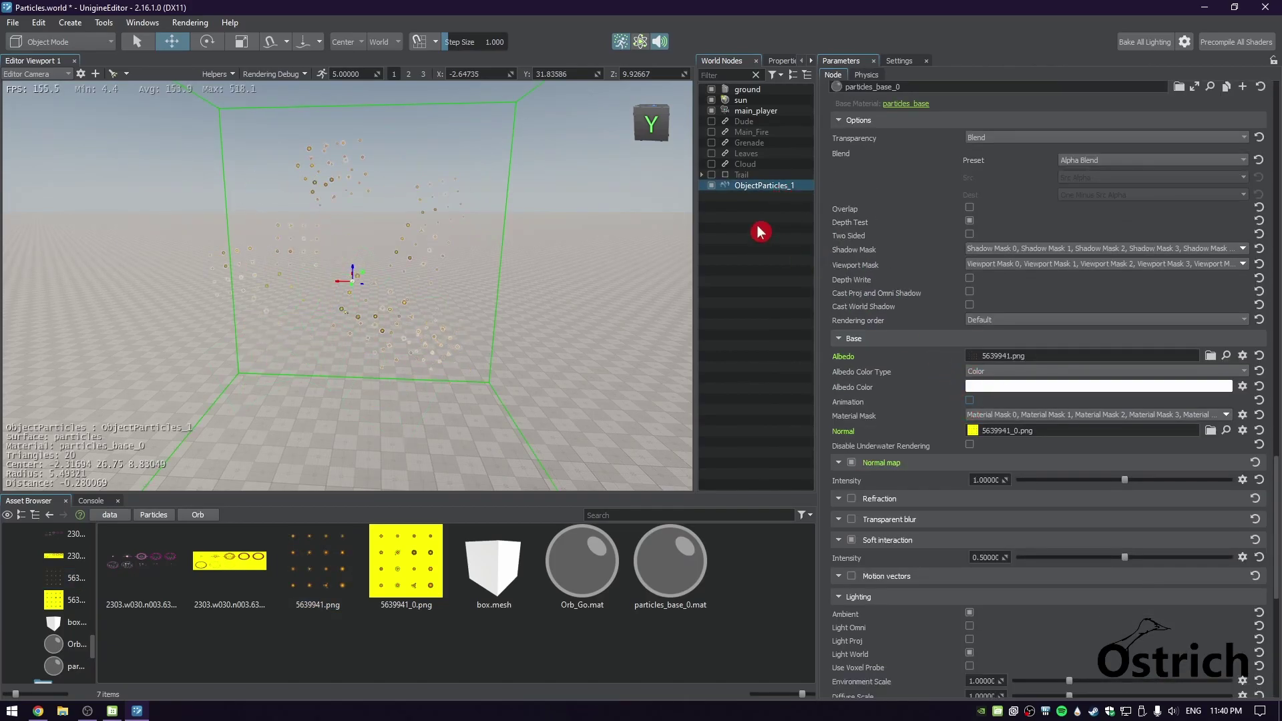
{"action": "left_click", "coordinate": [753, 187]}
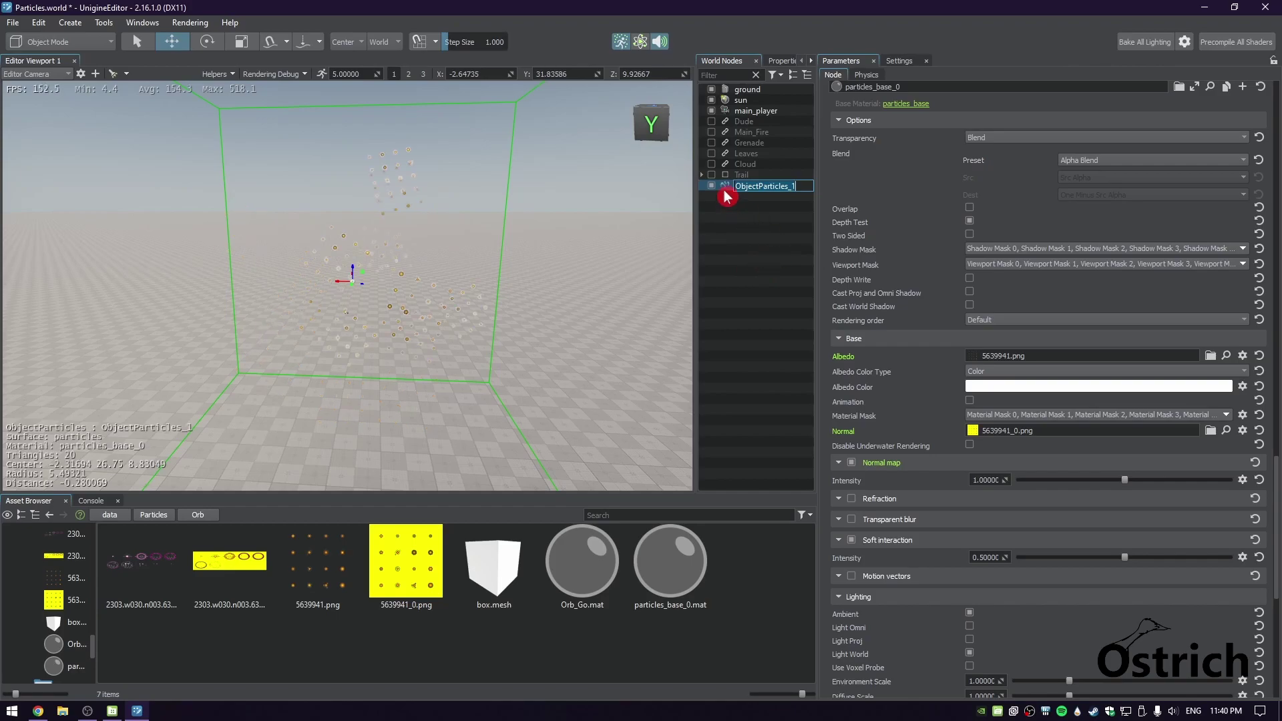
Enable Texture Atlas for ObjectParticles_1 with an atlas size of 4 by 4
{"action": "left_click", "coordinate": [1276, 192]}
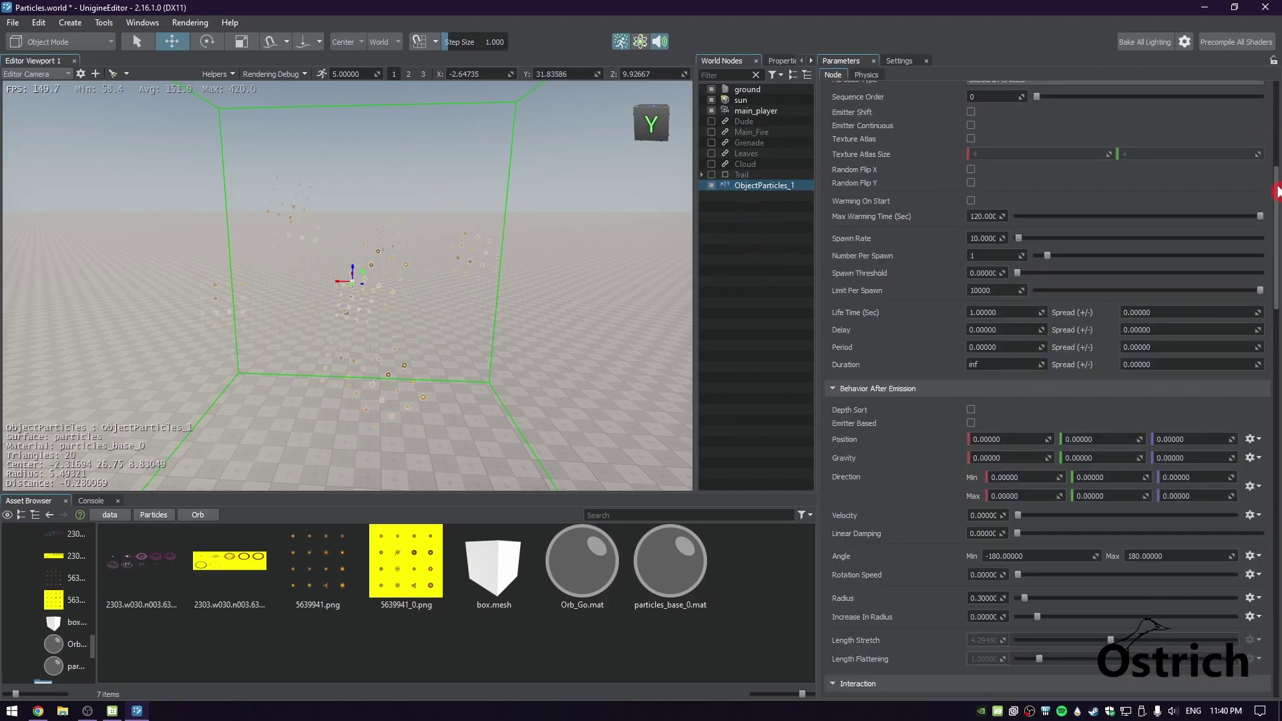
{"action": "scroll", "coordinate": [990, 440], "scroll_direction": "up", "scroll_amount": 5}
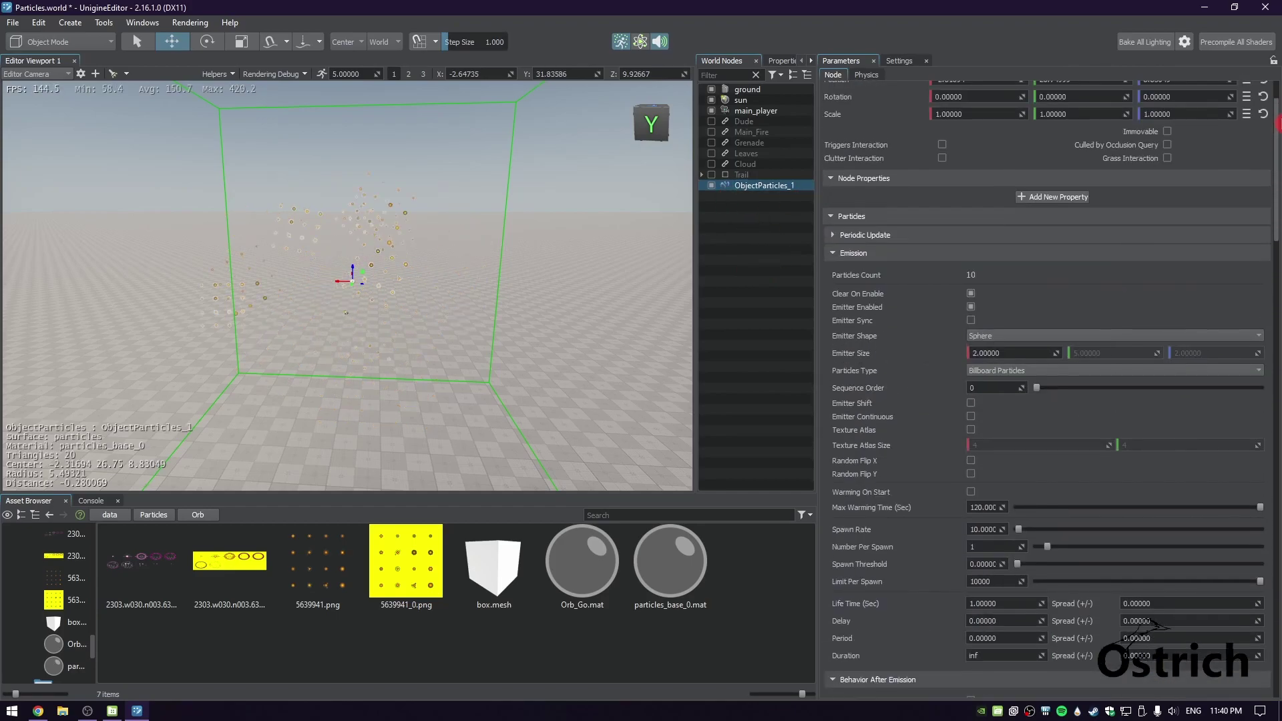
{"action": "left_click", "coordinate": [971, 427]}
{"action": "left_click", "coordinate": [978, 441]}
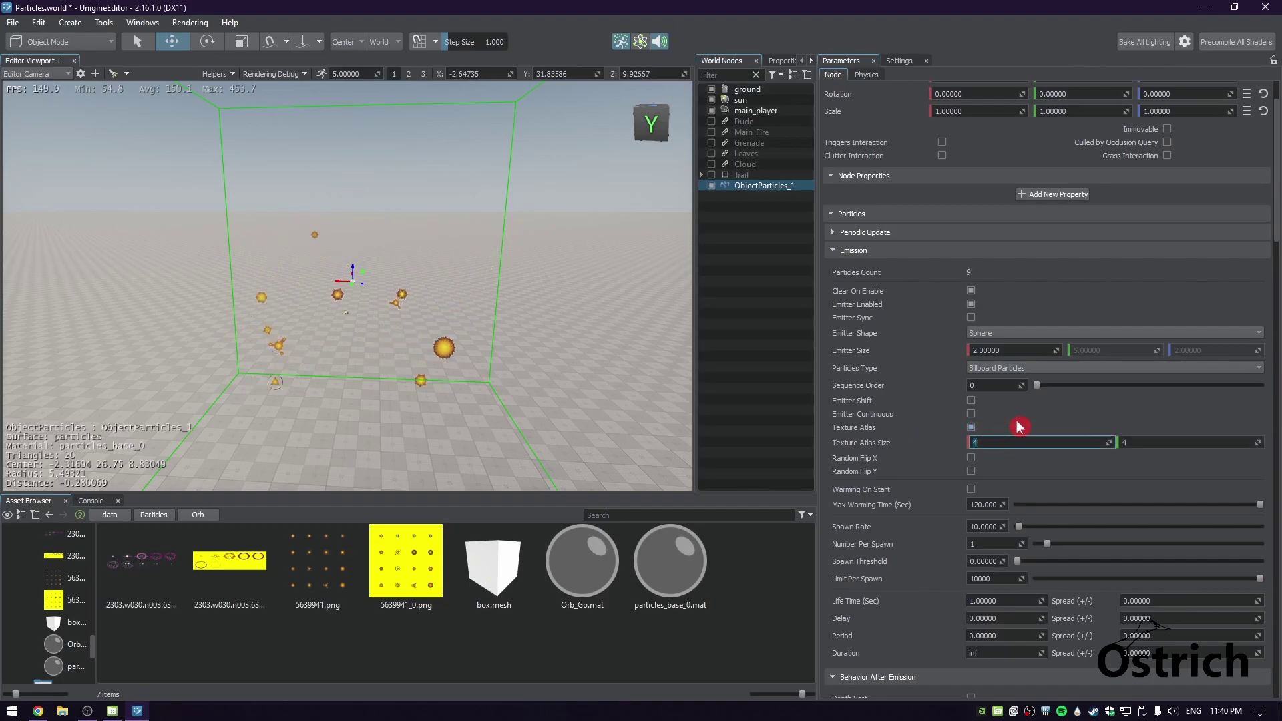
{"action": "key", "text": "Tab"}
{"action": "scroll", "coordinate": [429, 243], "scroll_direction": "up", "scroll_amount": 4}
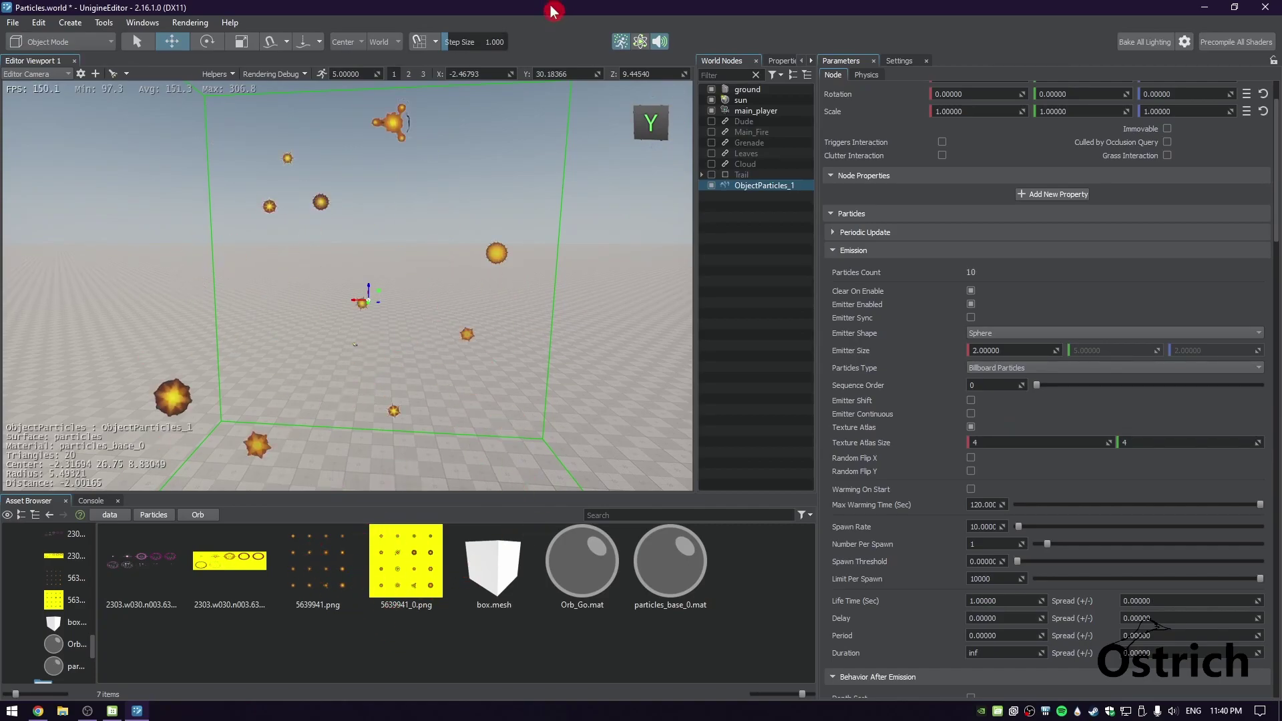
Enable Random Flip X and Random Flip Y for the particles' emission
{"action": "left_click", "coordinate": [971, 472]}
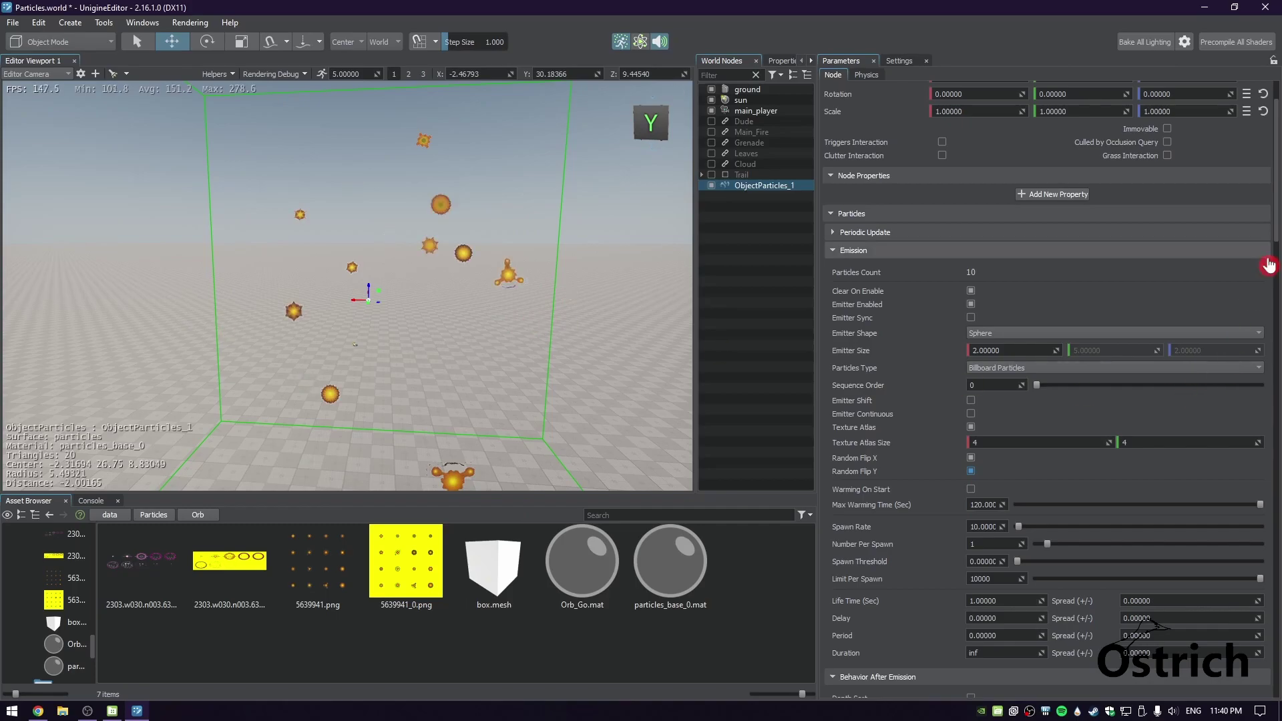
{"action": "scroll", "coordinate": [1277, 265], "scroll_direction": "down", "scroll_amount": 5}
{"action": "scroll", "coordinate": [1276, 266], "scroll_direction": "down", "scroll_amount": 8}
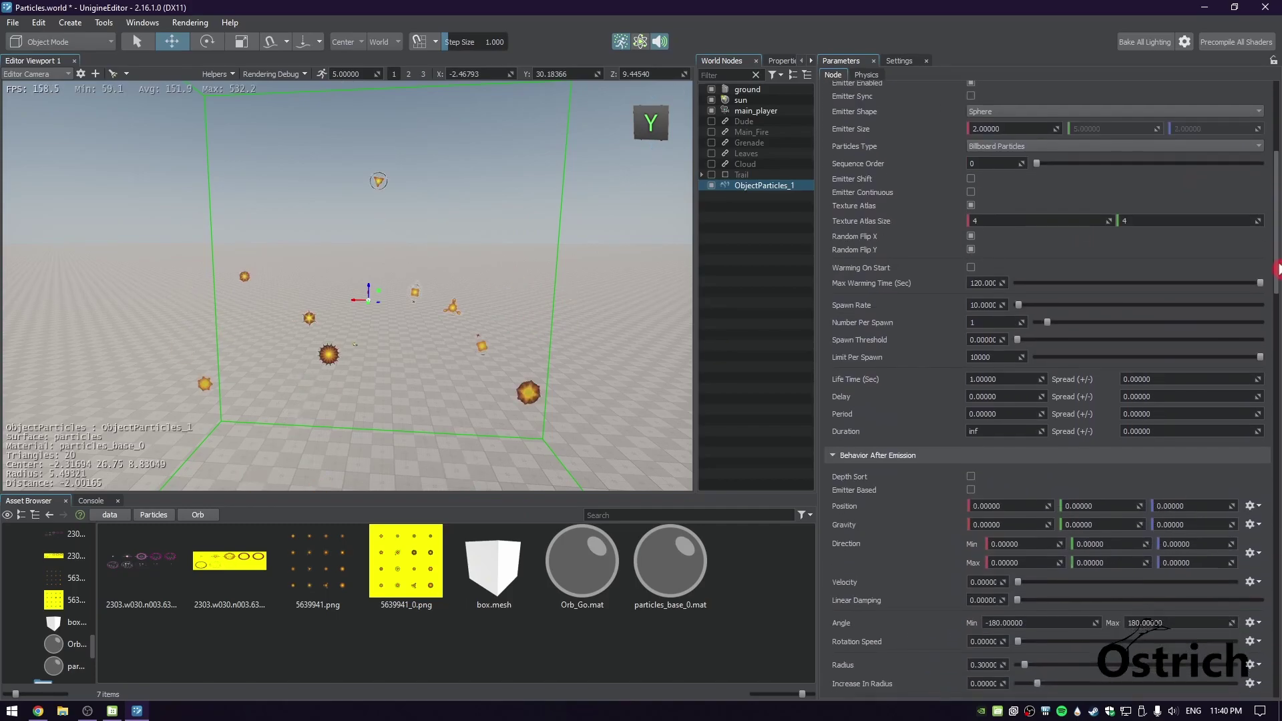
{"action": "scroll", "coordinate": [1276, 254], "scroll_direction": "up", "scroll_amount": 10}
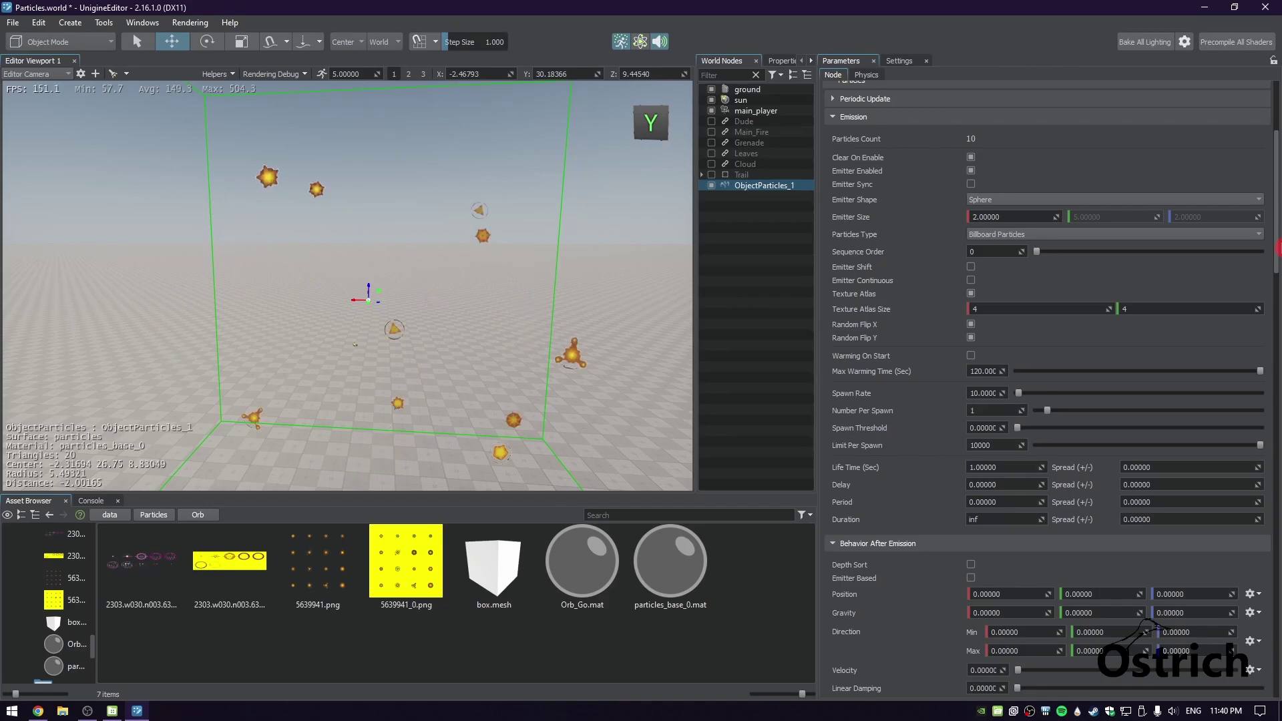
Enable Depth Sort for the particles' behavior after emission, leaving Emitter Based off
{"action": "left_click_drag", "start_coordinate": [1277, 247], "coordinate": [1276, 334]}
{"action": "left_click", "coordinate": [978, 191]}
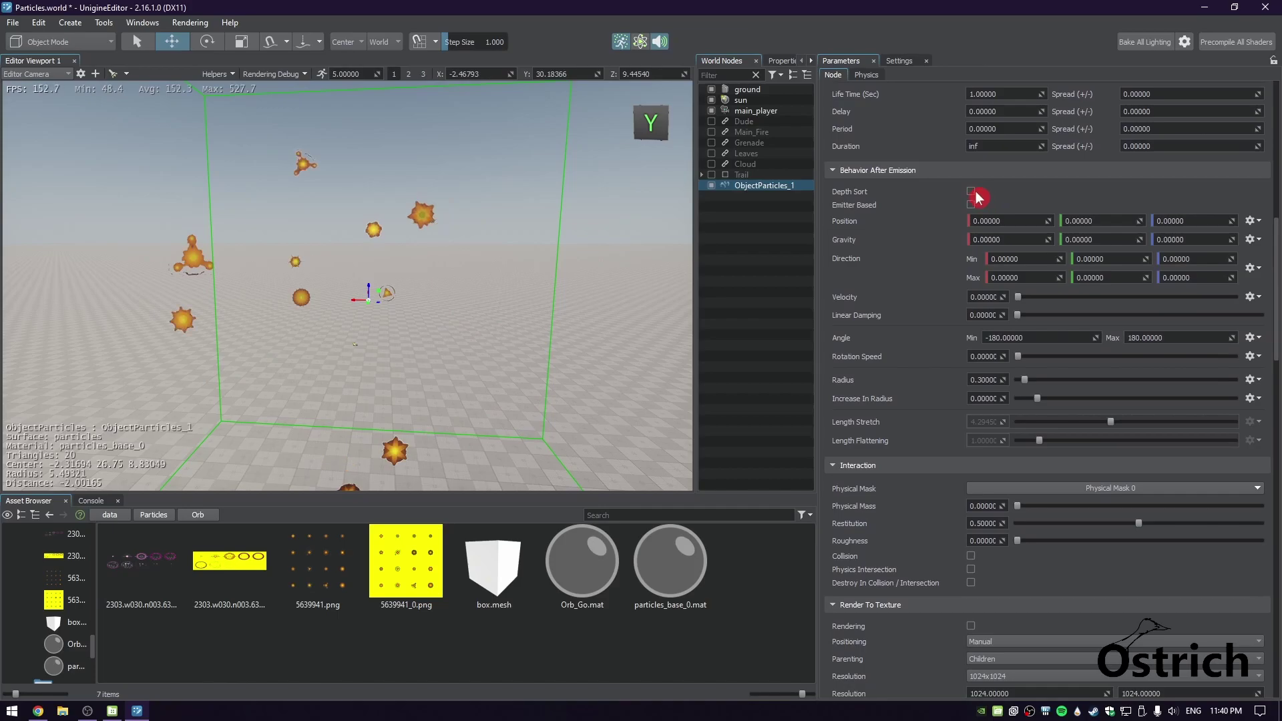
{"action": "left_click", "coordinate": [971, 205]}
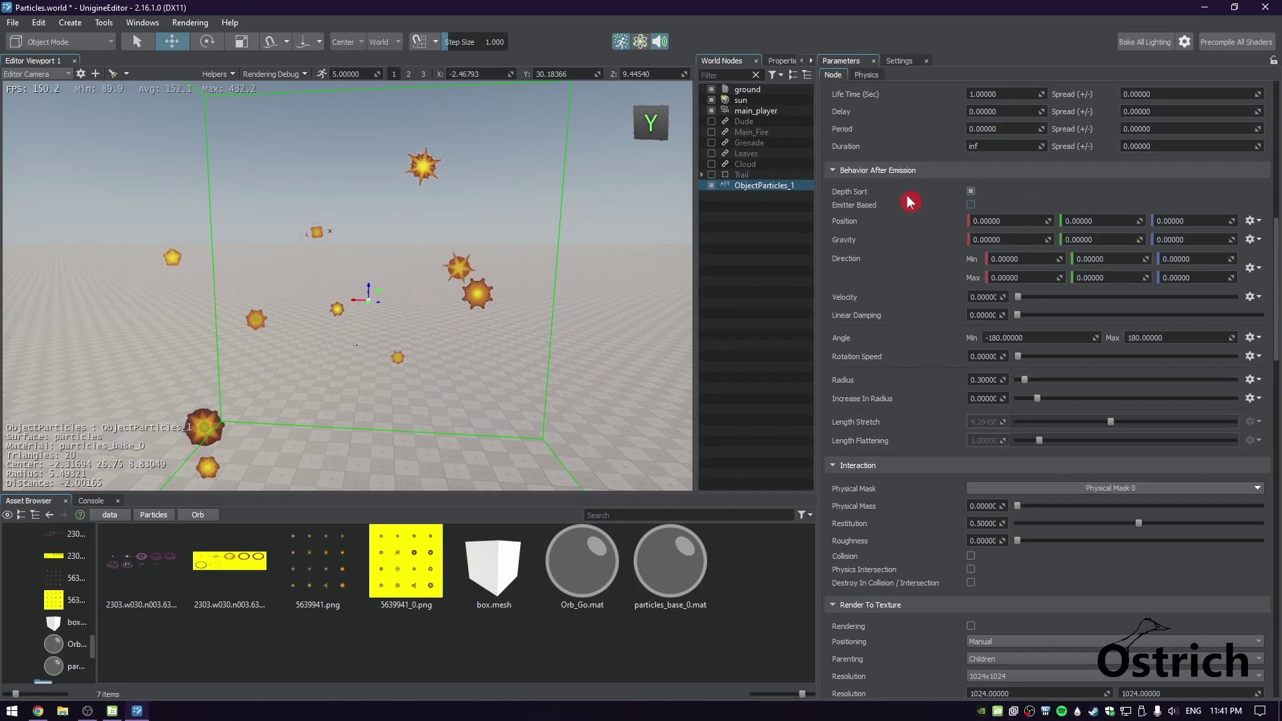
Set the particles' minimum and maximum Angle to 0 and compare their orientation with the 5639941.png sprite grid
{"action": "left_click", "coordinate": [1015, 339]}
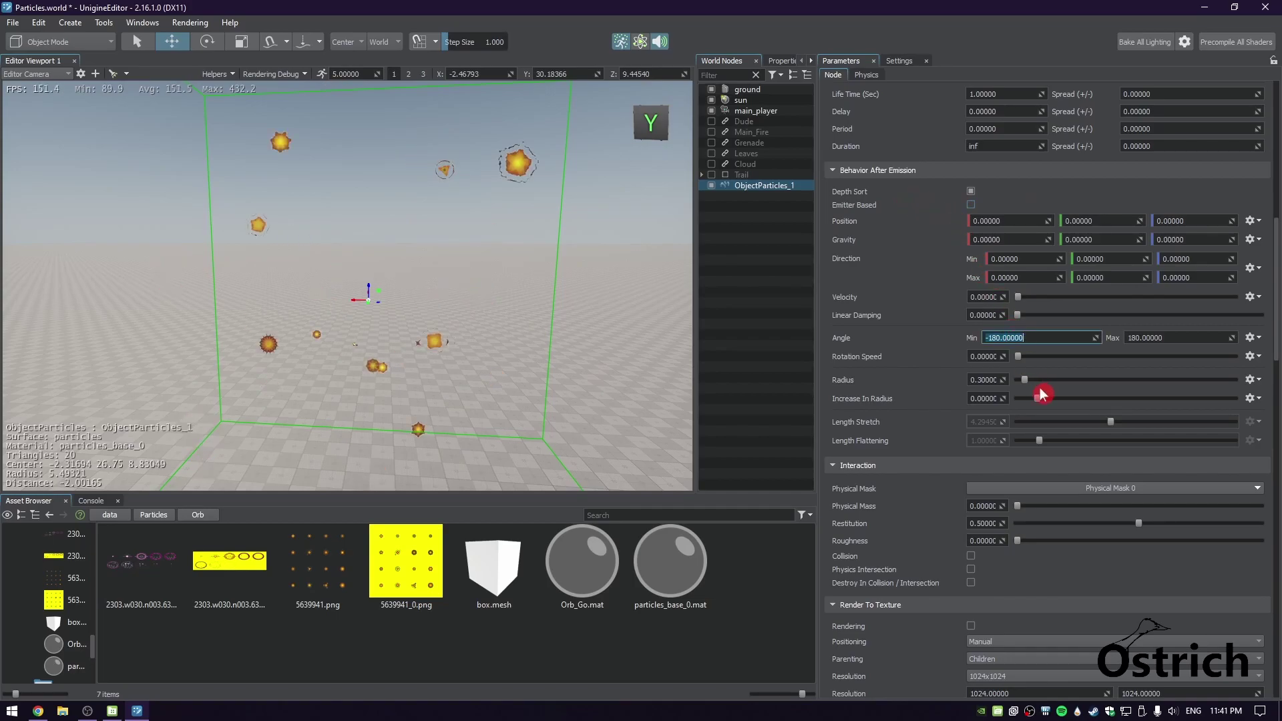
{"action": "type", "text": "0"}
{"action": "key", "text": "Tab"}
{"action": "type", "text": "0"}
{"action": "key", "text": "Return"}
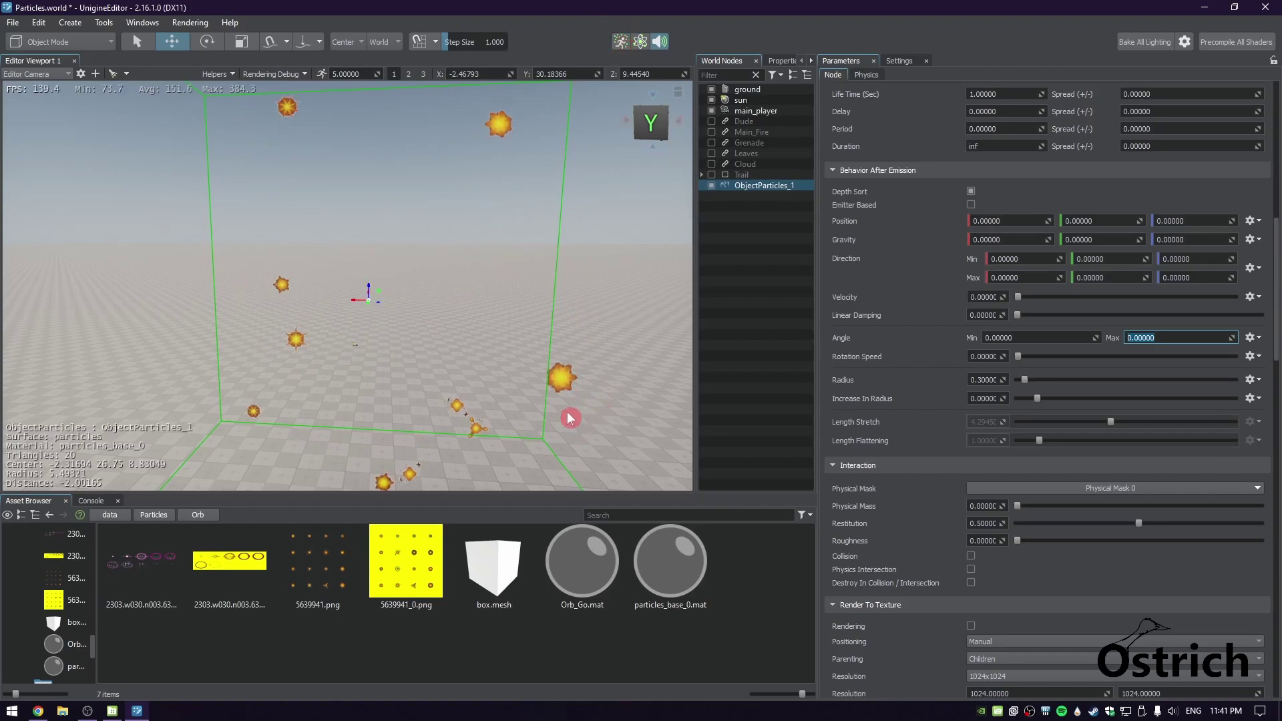
{"action": "left_click", "coordinate": [336, 551]}
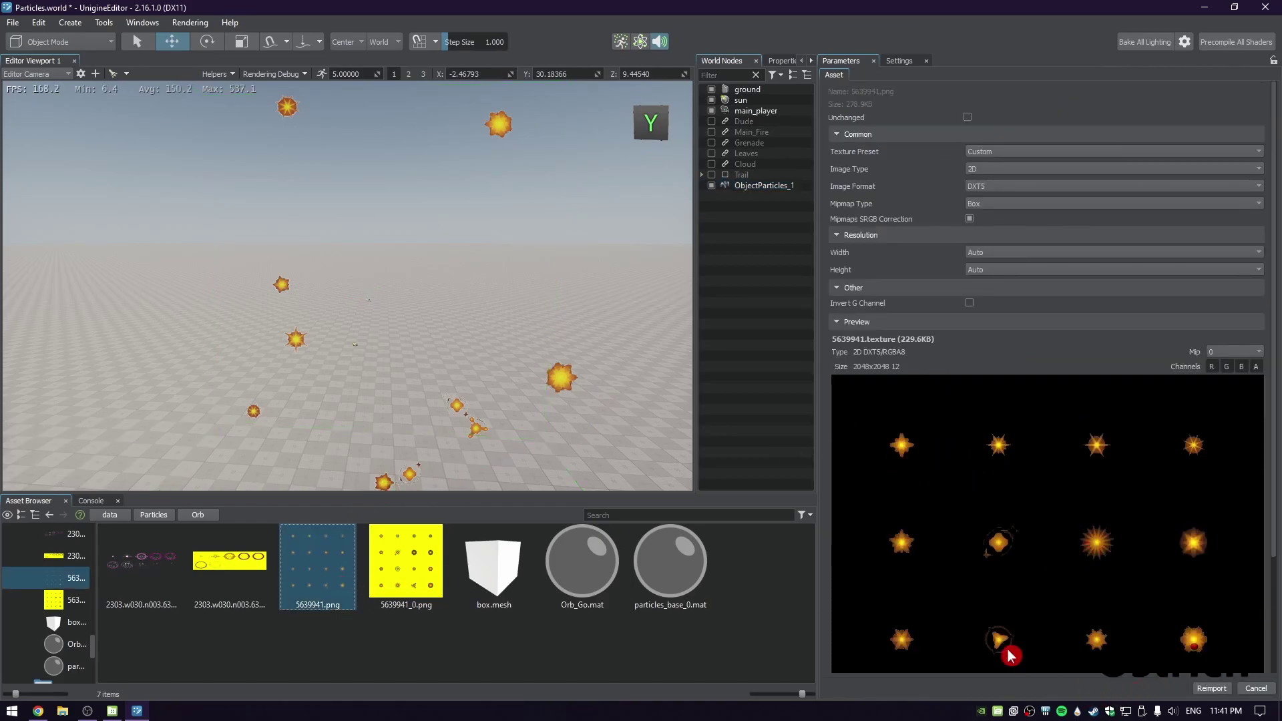
{"action": "left_click", "coordinate": [779, 186]}
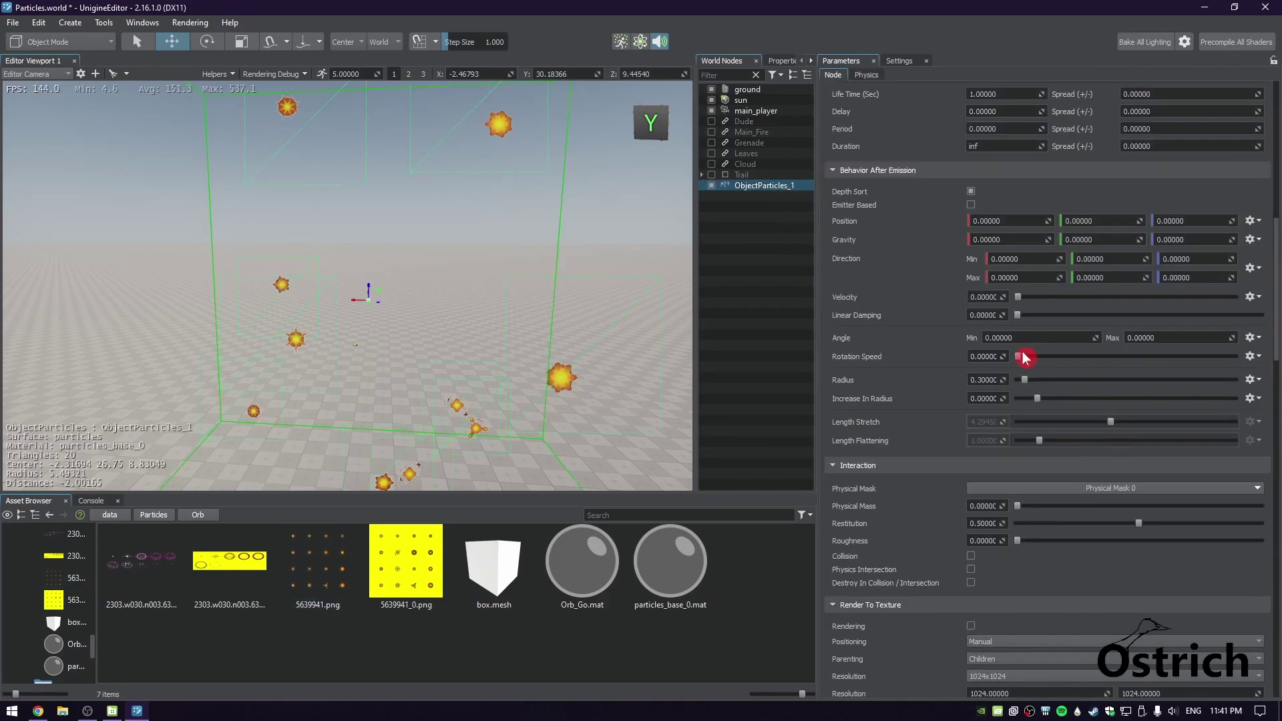
Restore the particles' Angle range to a minimum of -180 and a maximum of 180
{"action": "left_click", "coordinate": [1061, 336]}
{"action": "type", "text": "-180"}
{"action": "key", "text": "Tab"}
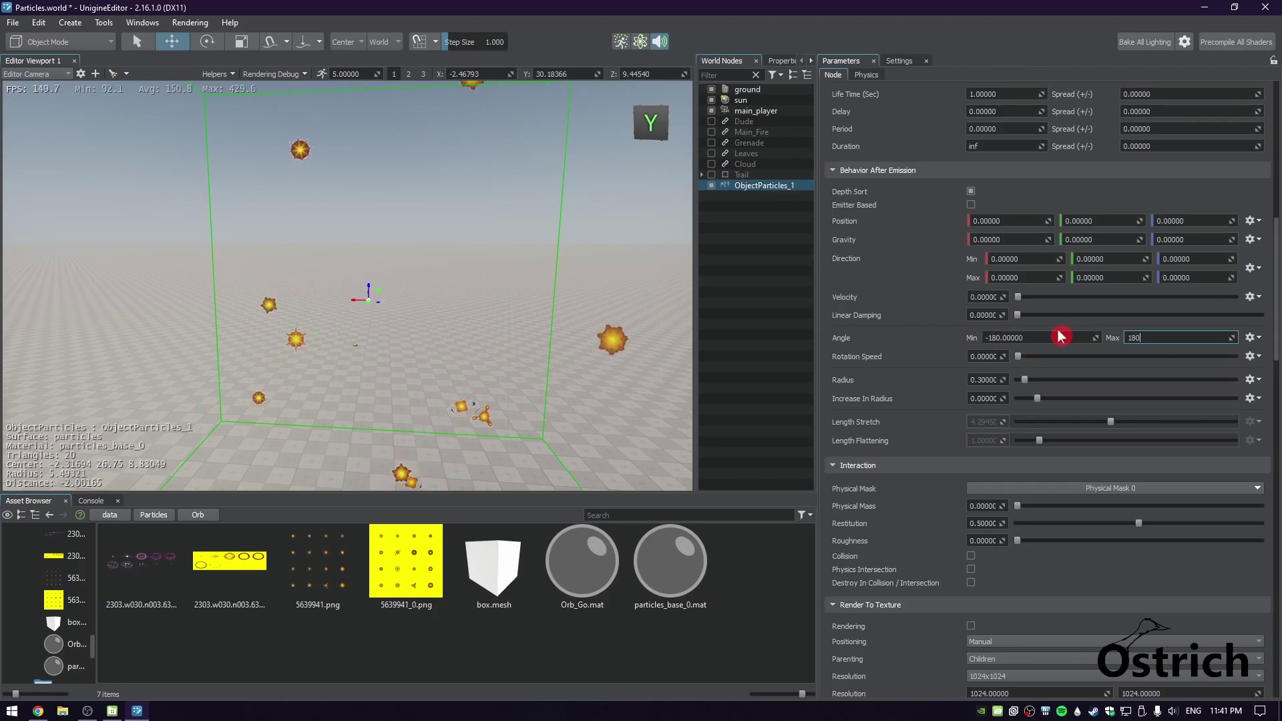
{"action": "key", "text": "Return"}
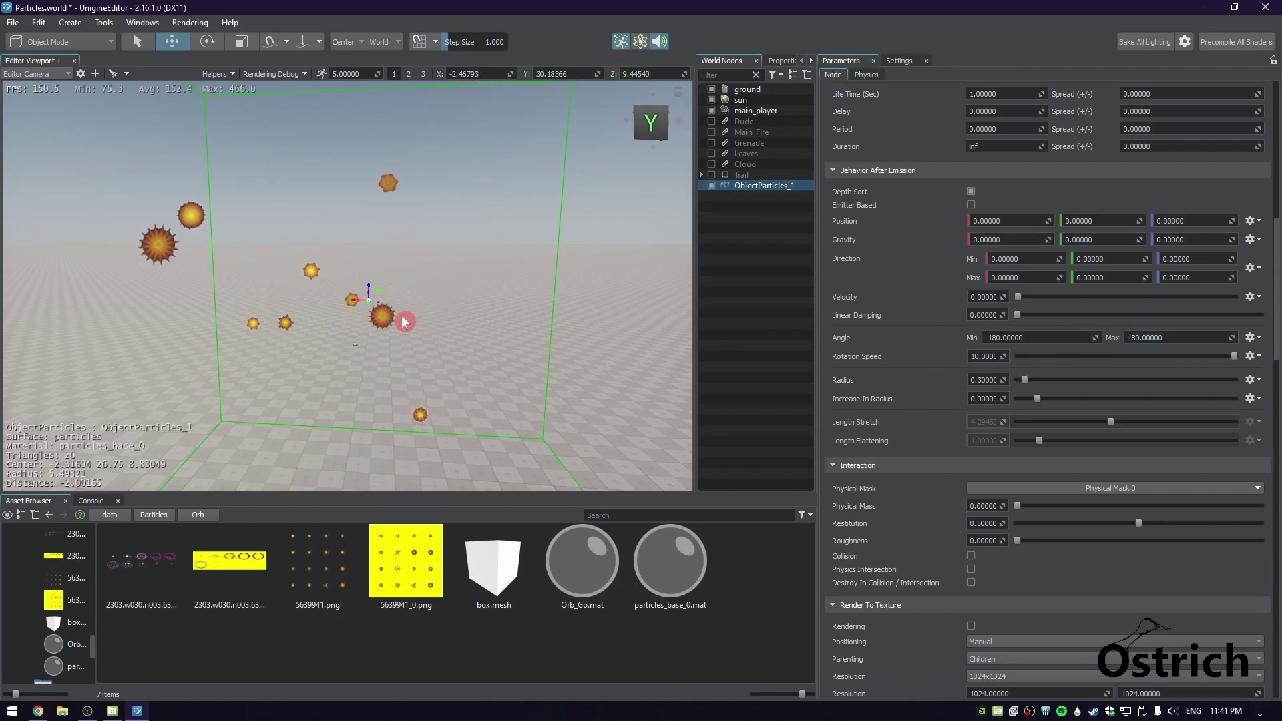
Set the particles' Rotation Speed to 90
{"action": "left_click", "coordinate": [987, 357]}
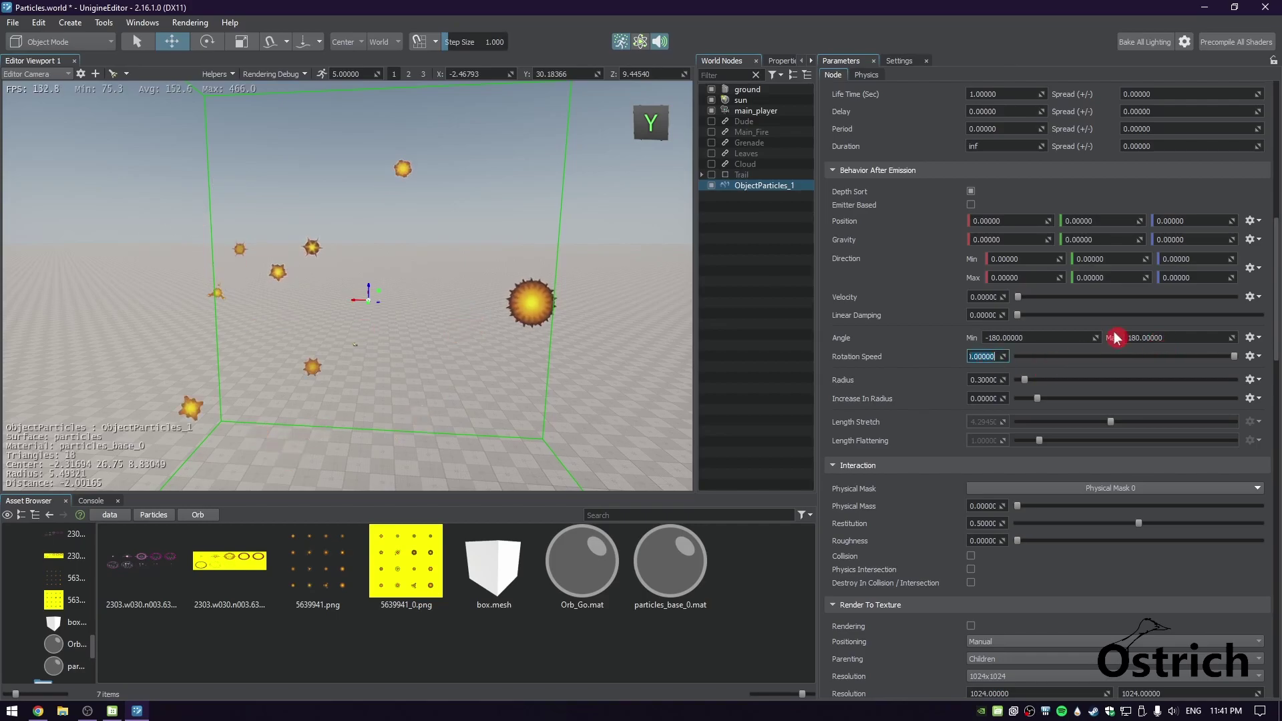
{"action": "type", "text": "90"}
{"action": "key", "text": "Return"}
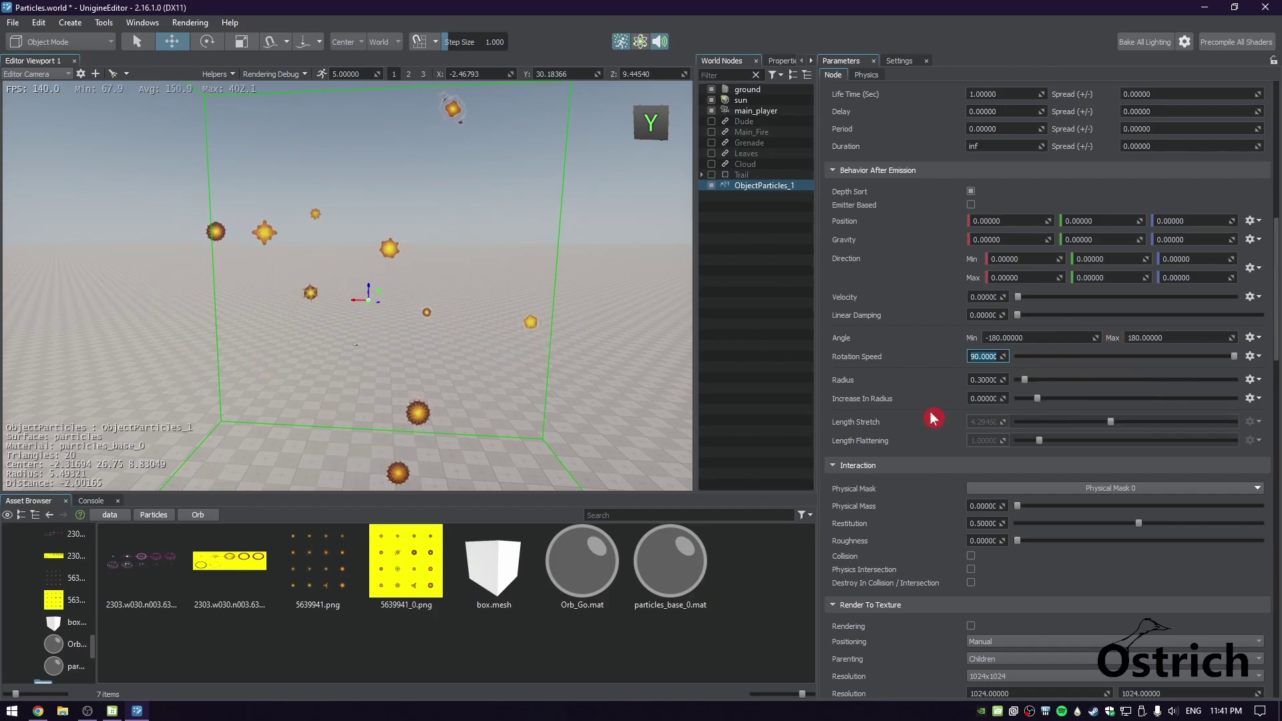
Set the particles' Radius to 0.6 and Increase In Radius to -0.6
{"action": "scroll", "coordinate": [993, 379], "scroll_direction": "up", "scroll_amount": 3}
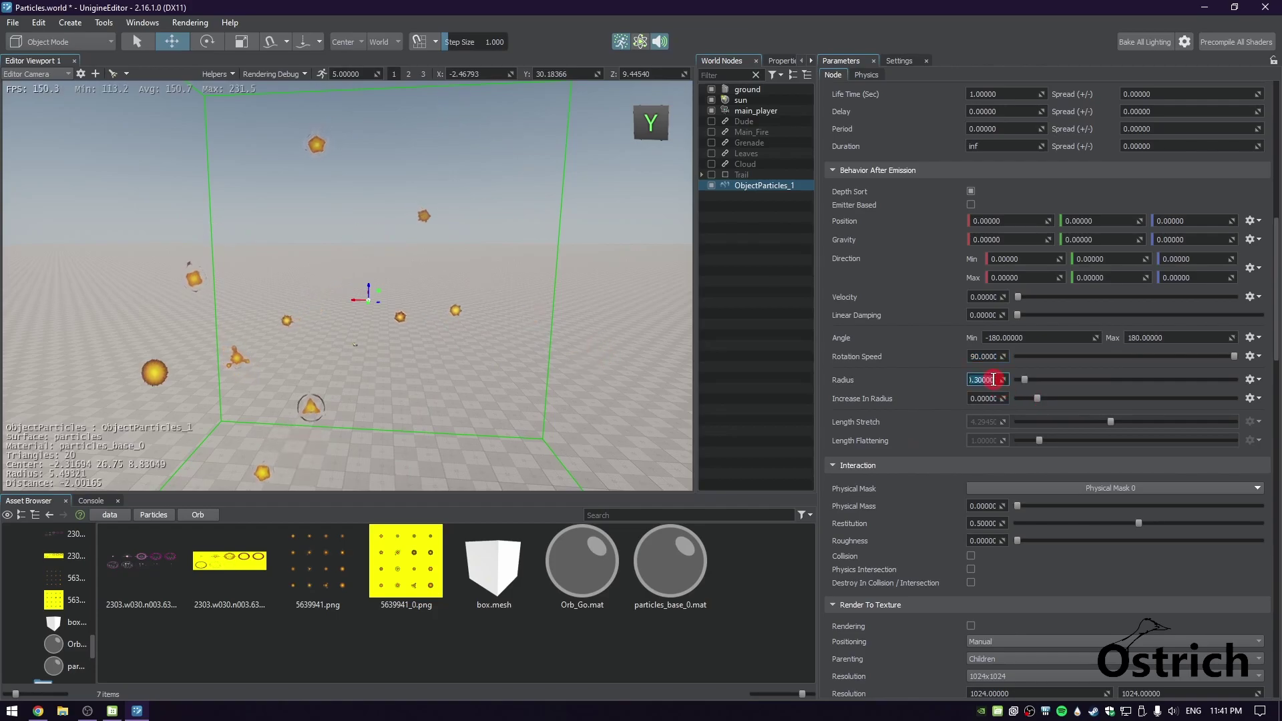
{"action": "left_click", "coordinate": [981, 398]}
{"action": "type", "text": "-.6"}
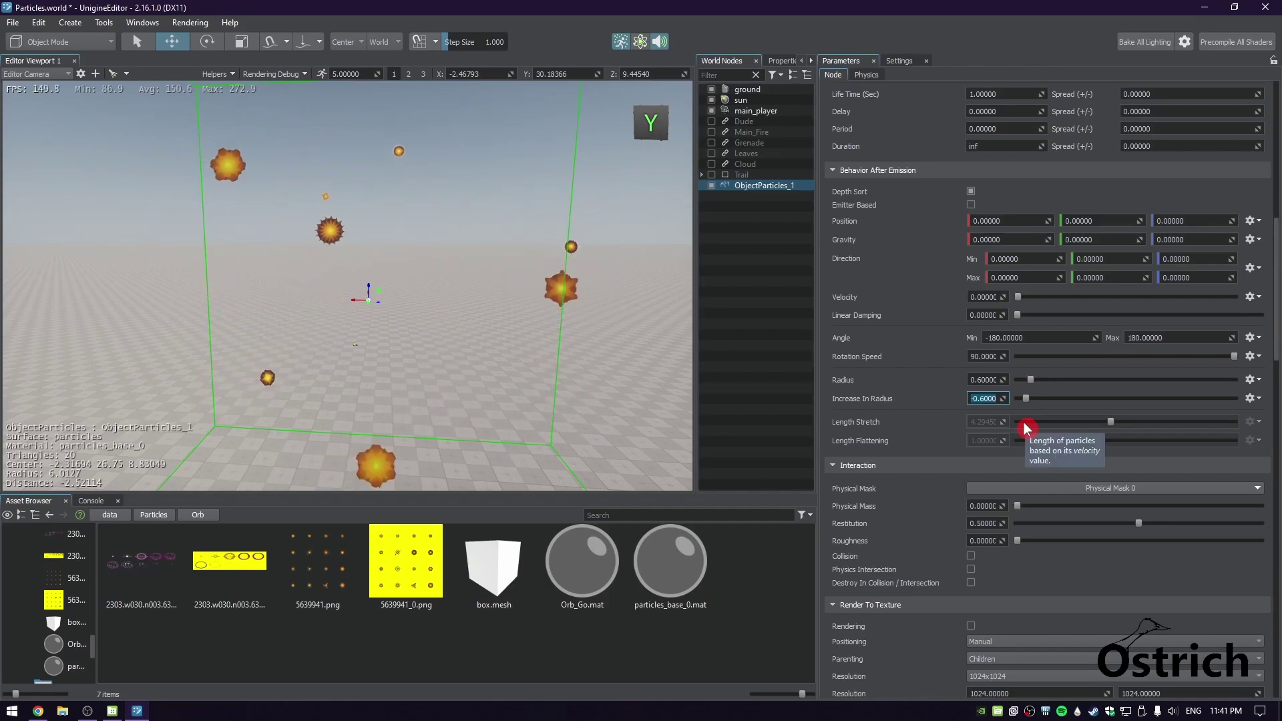
{"action": "right_click_drag", "start_coordinate": [554, 374], "coordinate": [535, 347]}
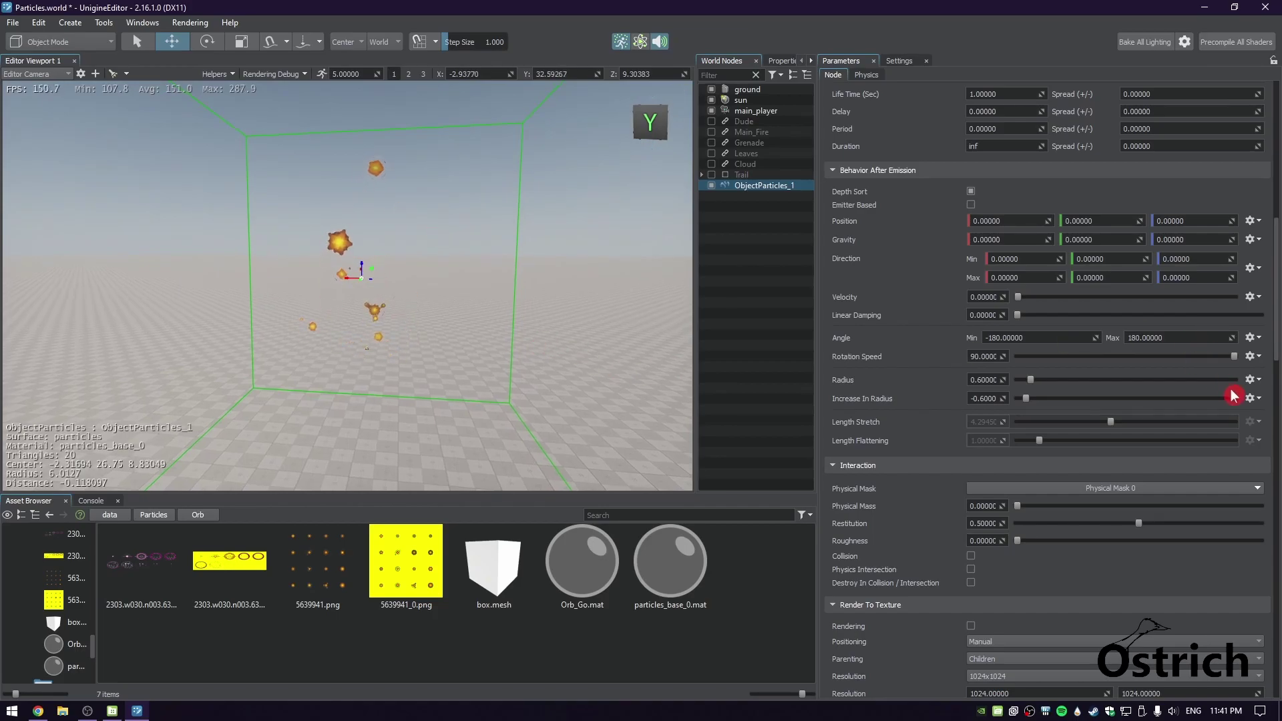
Set the particles' Life Time to inf
{"action": "scroll", "coordinate": [1231, 394], "scroll_direction": "down", "scroll_amount": 5}
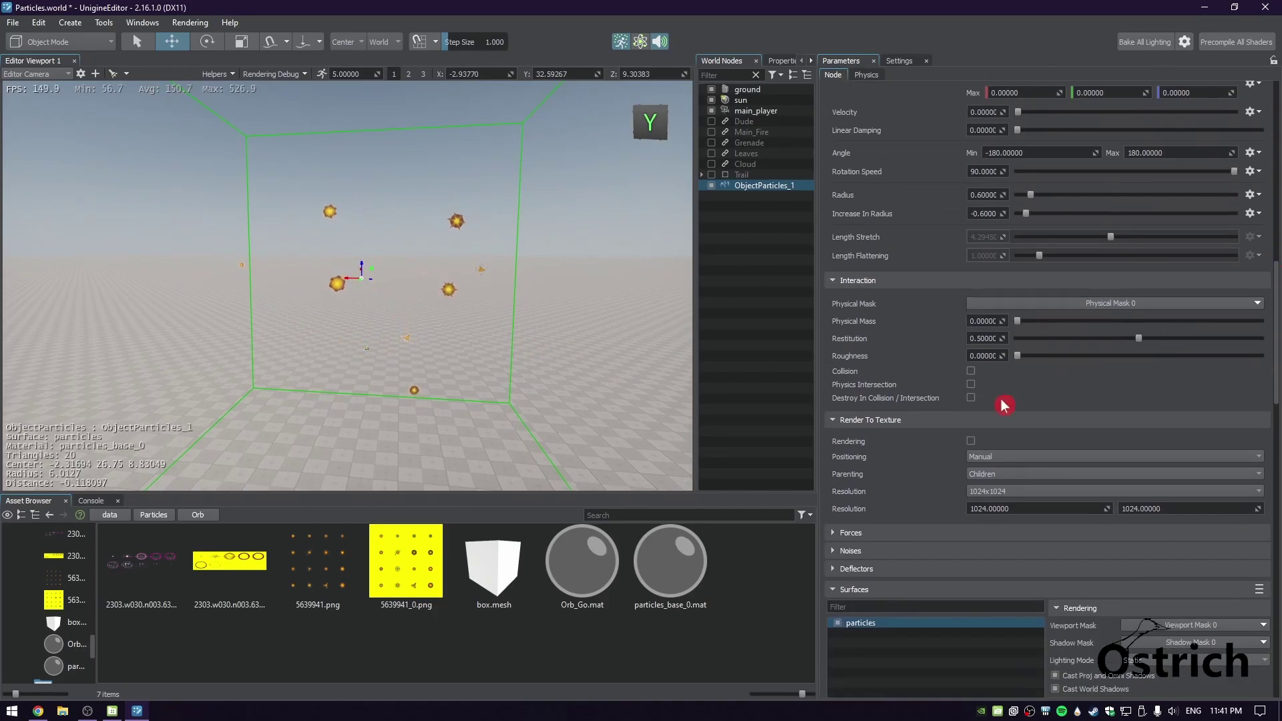
{"action": "right_click_drag", "start_coordinate": [532, 369], "coordinate": [549, 321]}
{"action": "left_click", "coordinate": [1276, 239]}
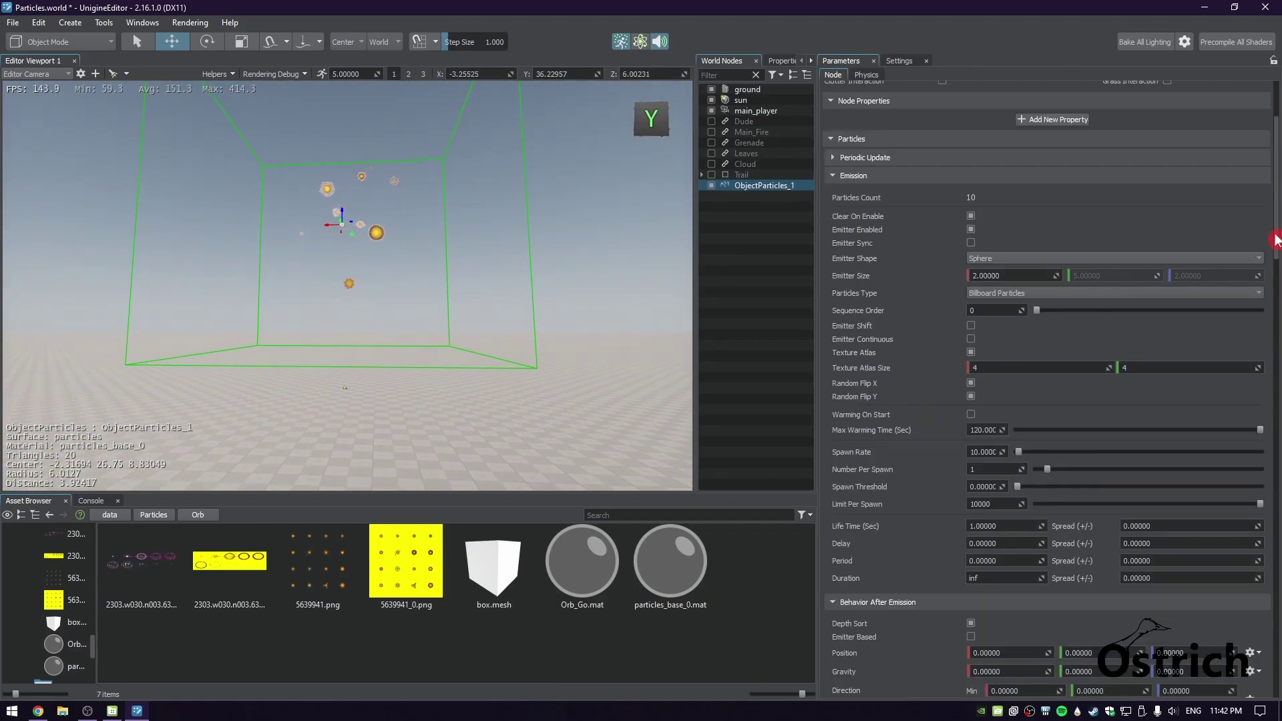
{"action": "scroll", "coordinate": [1276, 239], "scroll_direction": "down", "scroll_amount": 1}
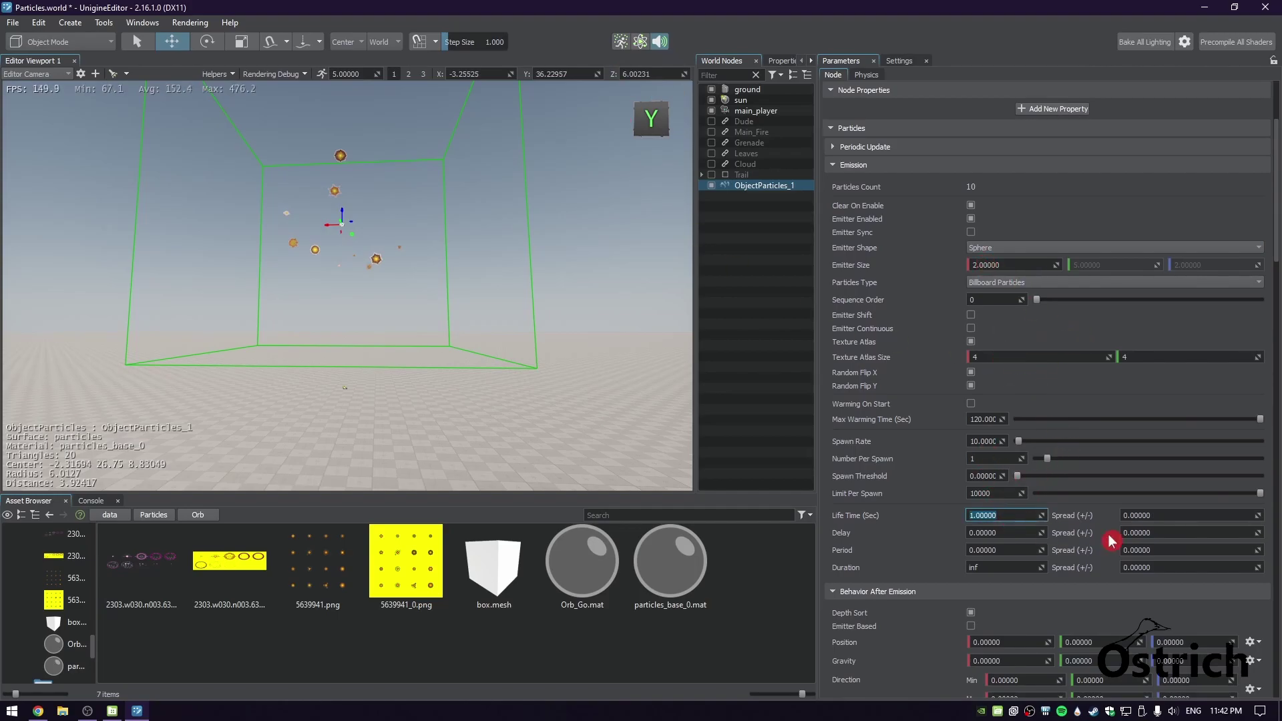
{"action": "type", "text": "inf"}
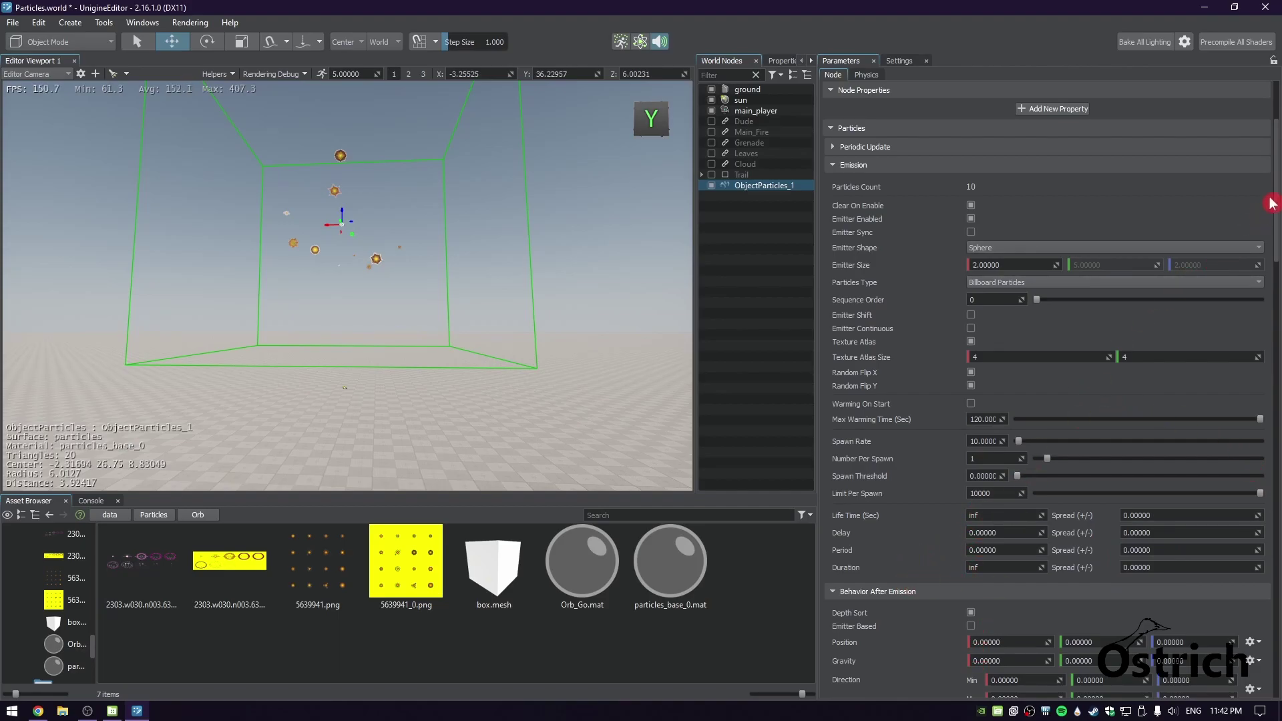
Set the particles' Gravity to -2 along the Z axis
{"action": "left_click_drag", "start_coordinate": [1276, 217], "coordinate": [1210, 301]}
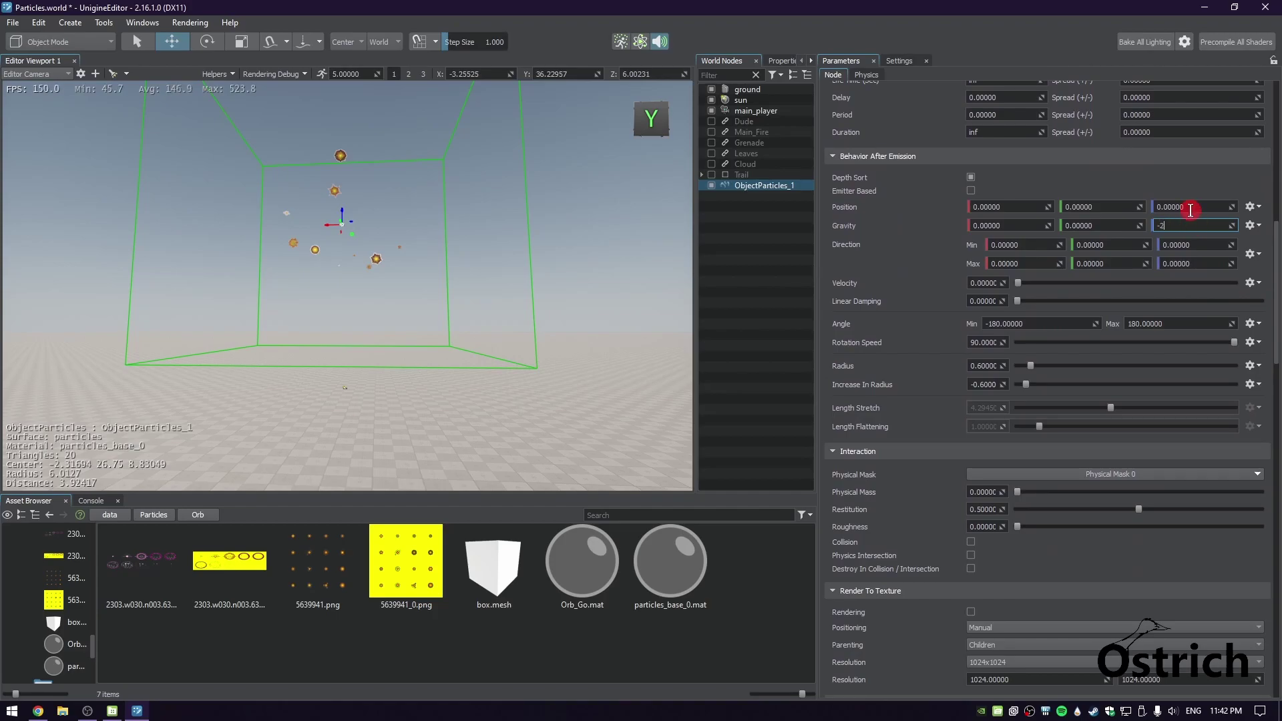
{"action": "scroll", "coordinate": [1270, 242], "scroll_direction": "down", "scroll_amount": 2}
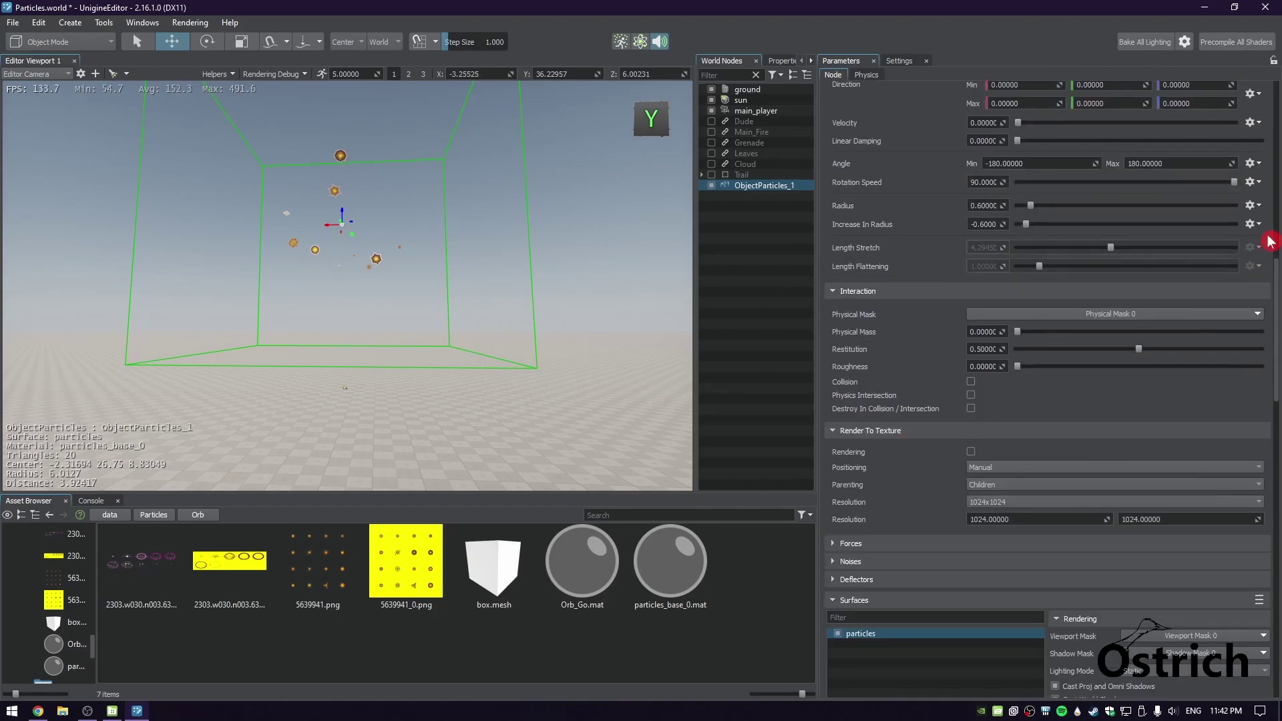
Check the ground's surface intersection settings and enable Physics Intersection for ObjectParticles_1
{"action": "left_click_drag", "start_coordinate": [1277, 274], "coordinate": [1277, 283]}
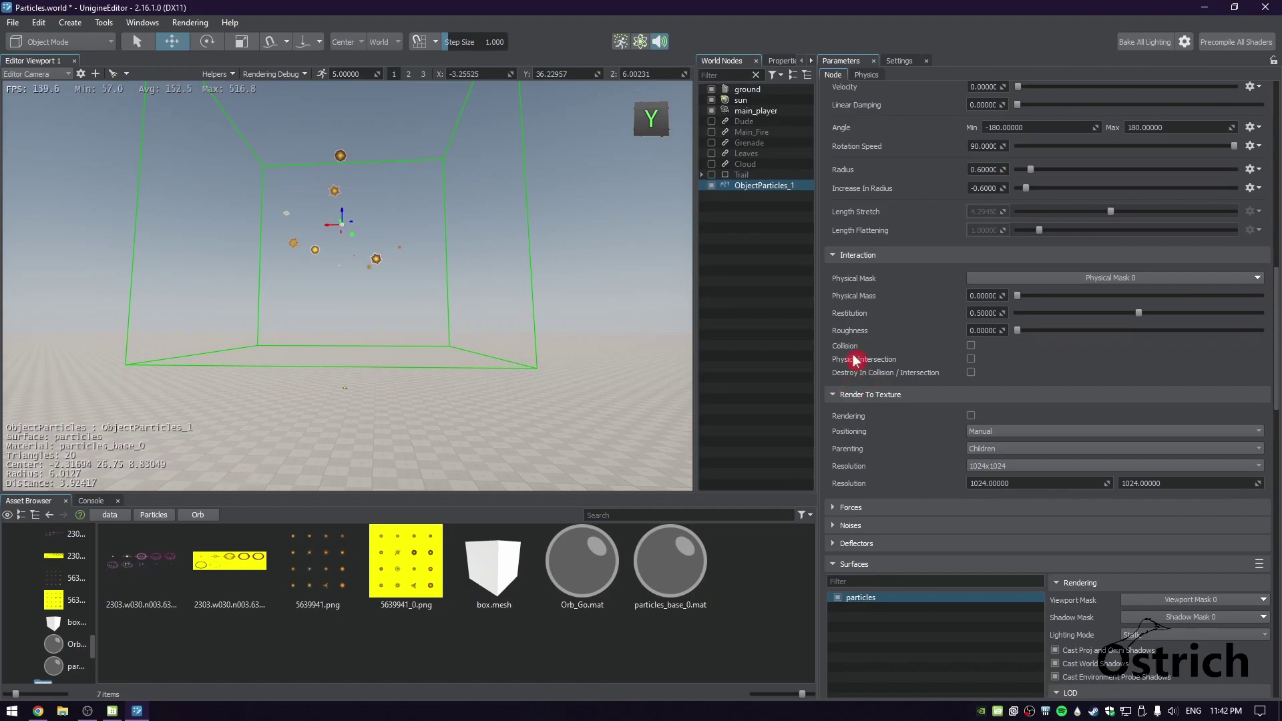
{"action": "left_click", "coordinate": [740, 91]}
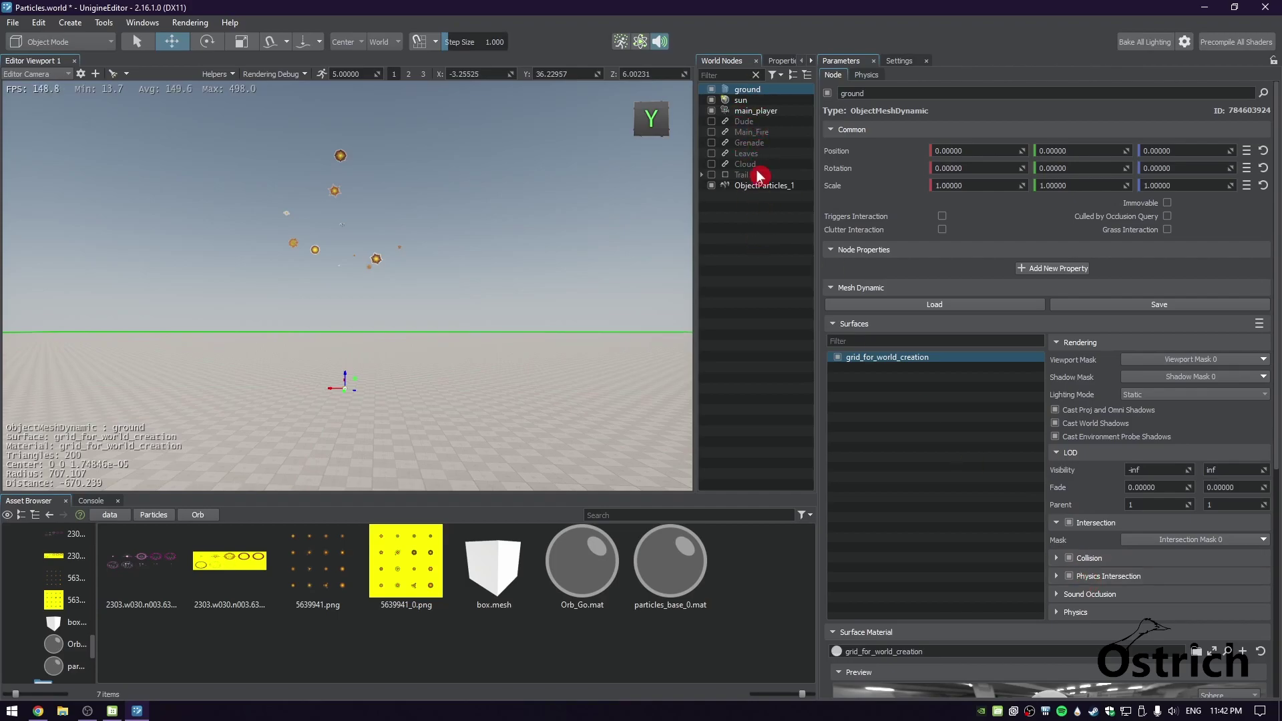
{"action": "left_click", "coordinate": [759, 190]}
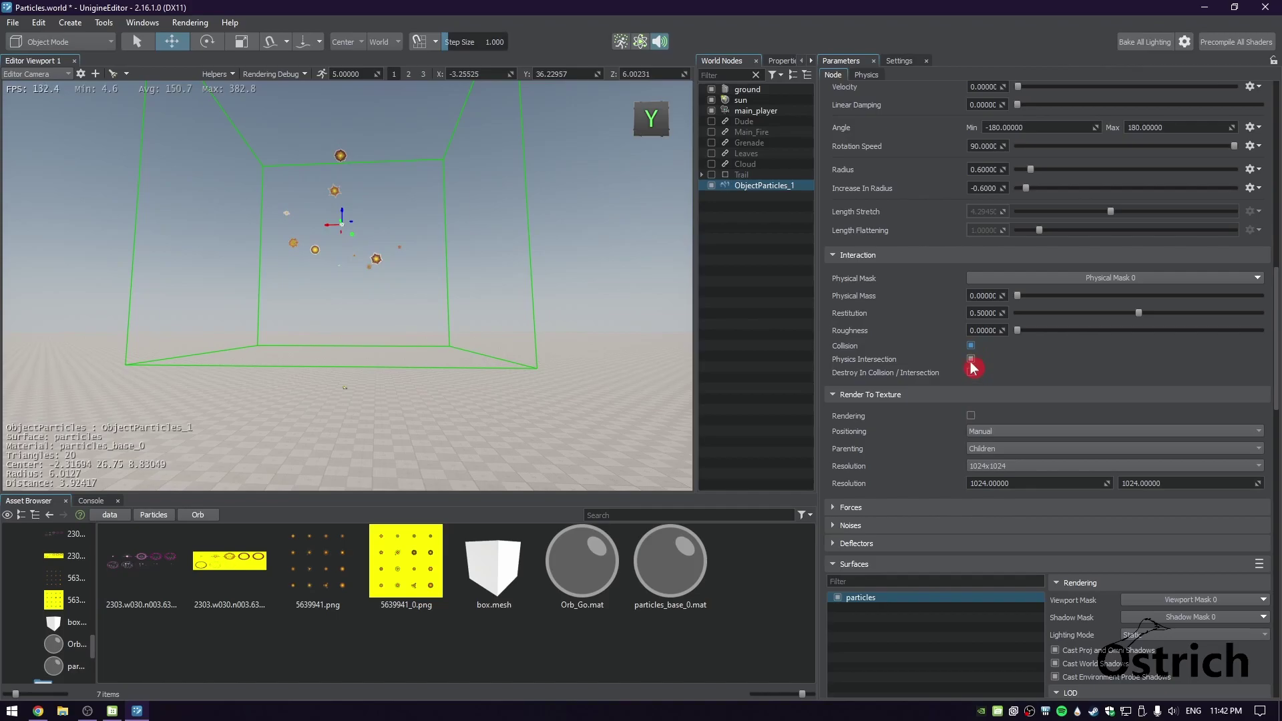
Set the particles' Increase In Radius to 0 and Restitution to 0
{"action": "mouse_move", "coordinate": [594, 334]}
{"action": "middle_mouse_down"}
{"action": "mouse_move", "coordinate": [586, 378]}
{"action": "mouse_move", "coordinate": [586, 348]}
{"action": "middle_mouse_up"}
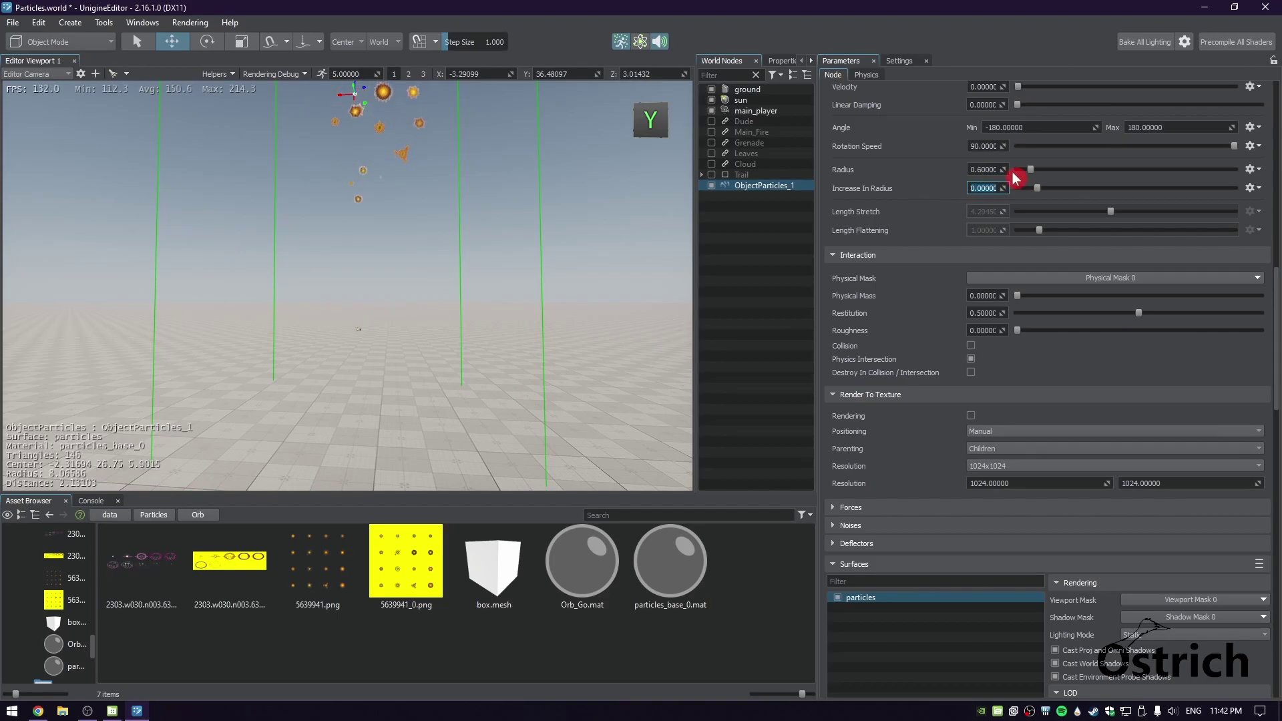
{"action": "right_click_drag", "start_coordinate": [364, 292], "coordinate": [381, 345]}
{"action": "scroll", "coordinate": [381, 345], "scroll_direction": "up", "scroll_amount": 2}
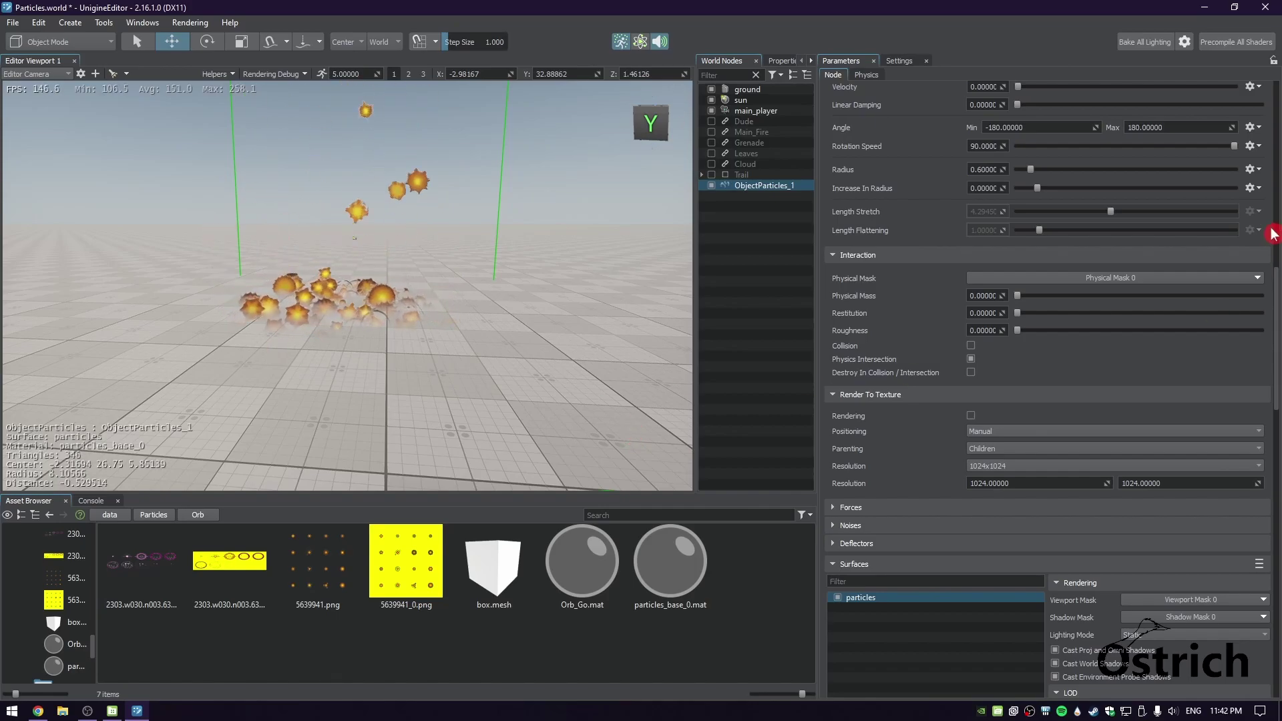
Enable Two Sided on the particles_base_0 material and keep its Transparency set to Blend
{"action": "left_click_drag", "start_coordinate": [1277, 285], "coordinate": [1271, 454]}
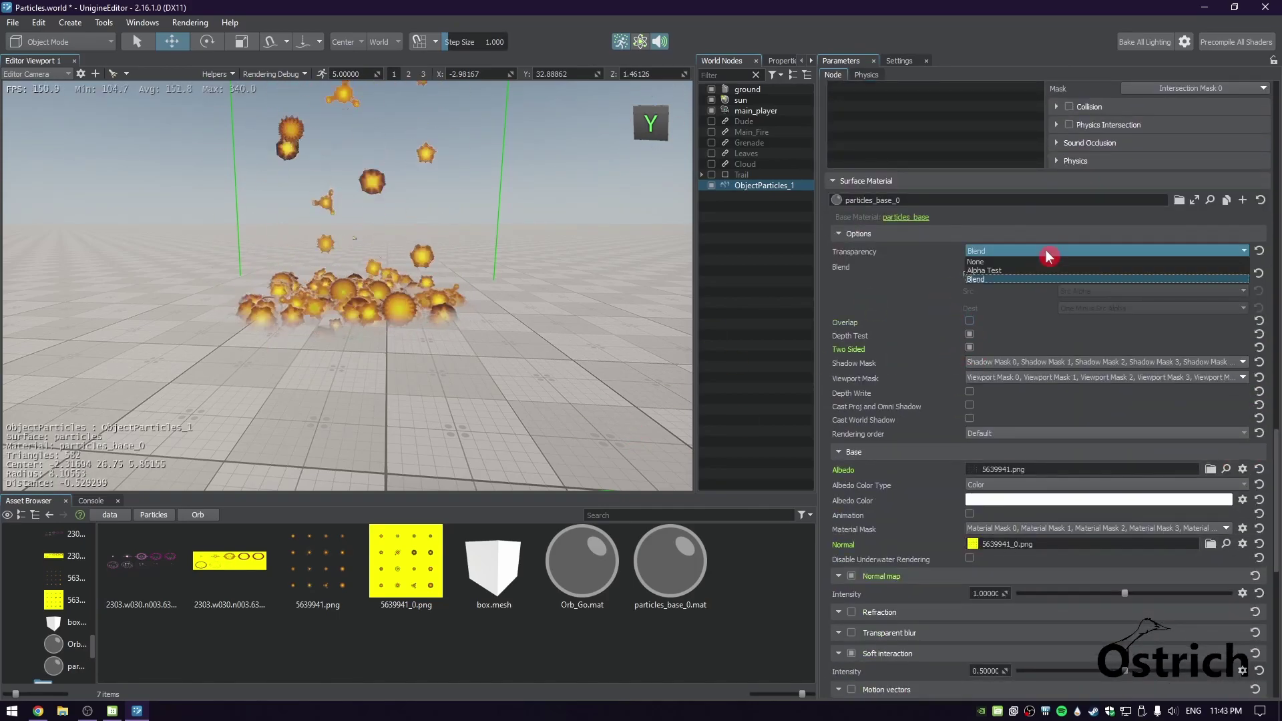
{"action": "left_click", "coordinate": [1046, 252]}
{"action": "left_click", "coordinate": [1033, 279]}
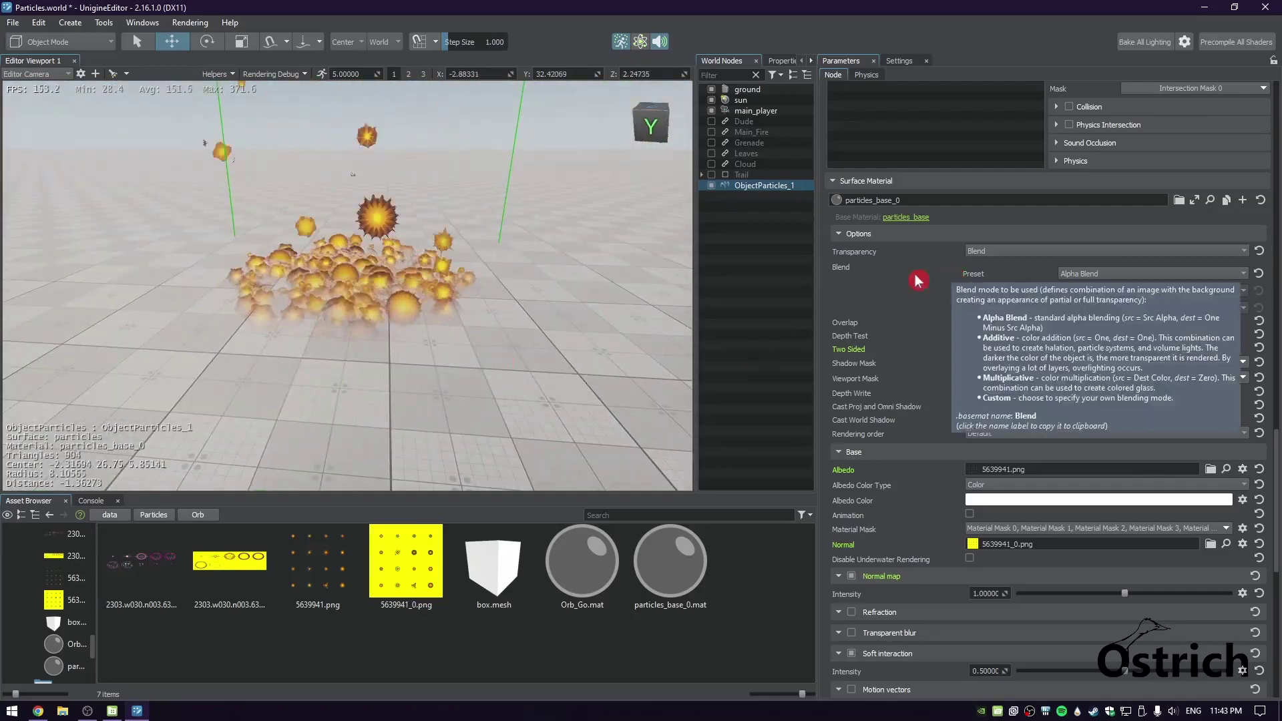
Read the description of the Period parameter in the particles' emission settings
{"action": "left_click_drag", "start_coordinate": [1276, 418], "coordinate": [1268, 257]}
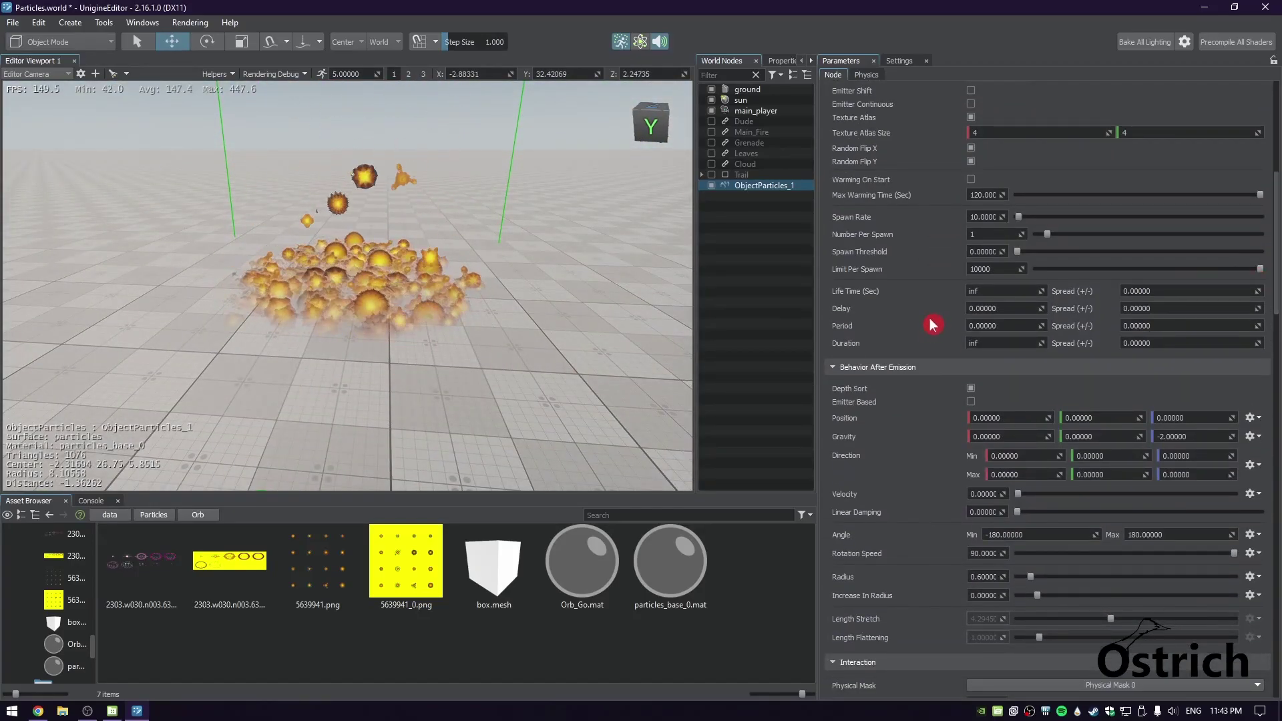
{"action": "mouse_move", "coordinate": [932, 323]}
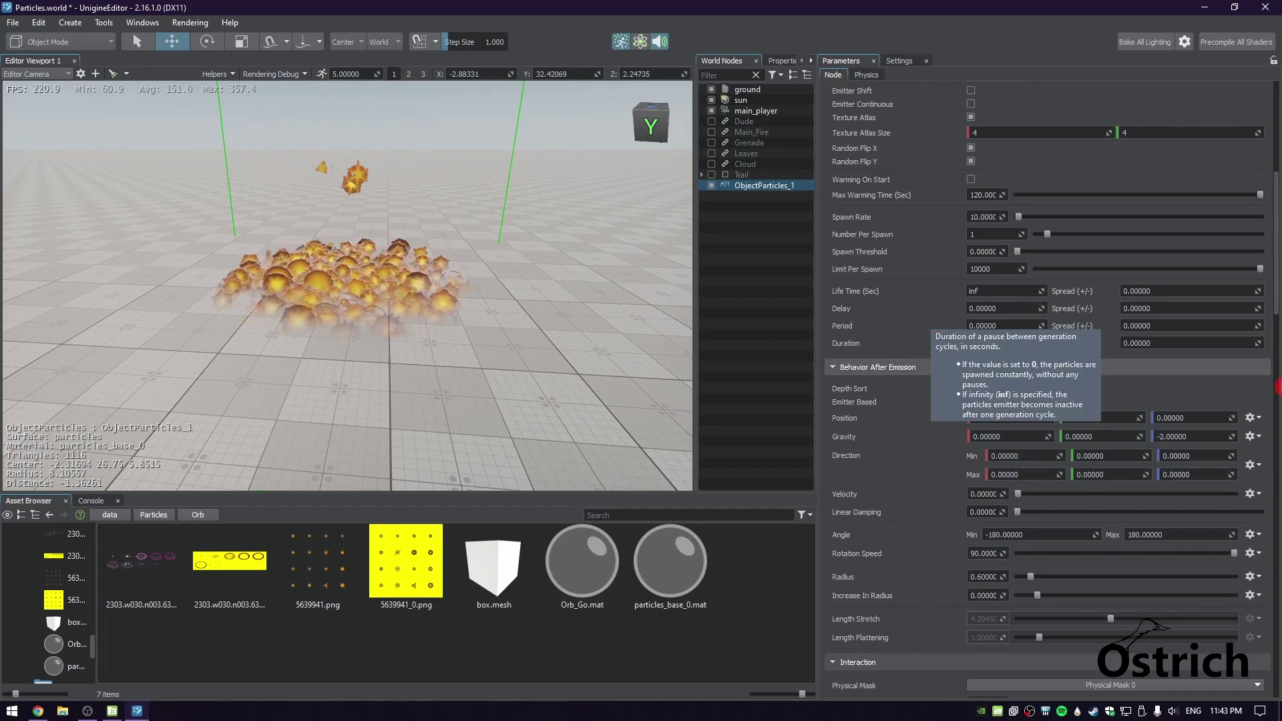
Enable Destroy In Collision / Intersection for ObjectParticles_1 and check how its particles behave at the ground
{"action": "left_click_drag", "start_coordinate": [1275, 259], "coordinate": [1275, 230]}
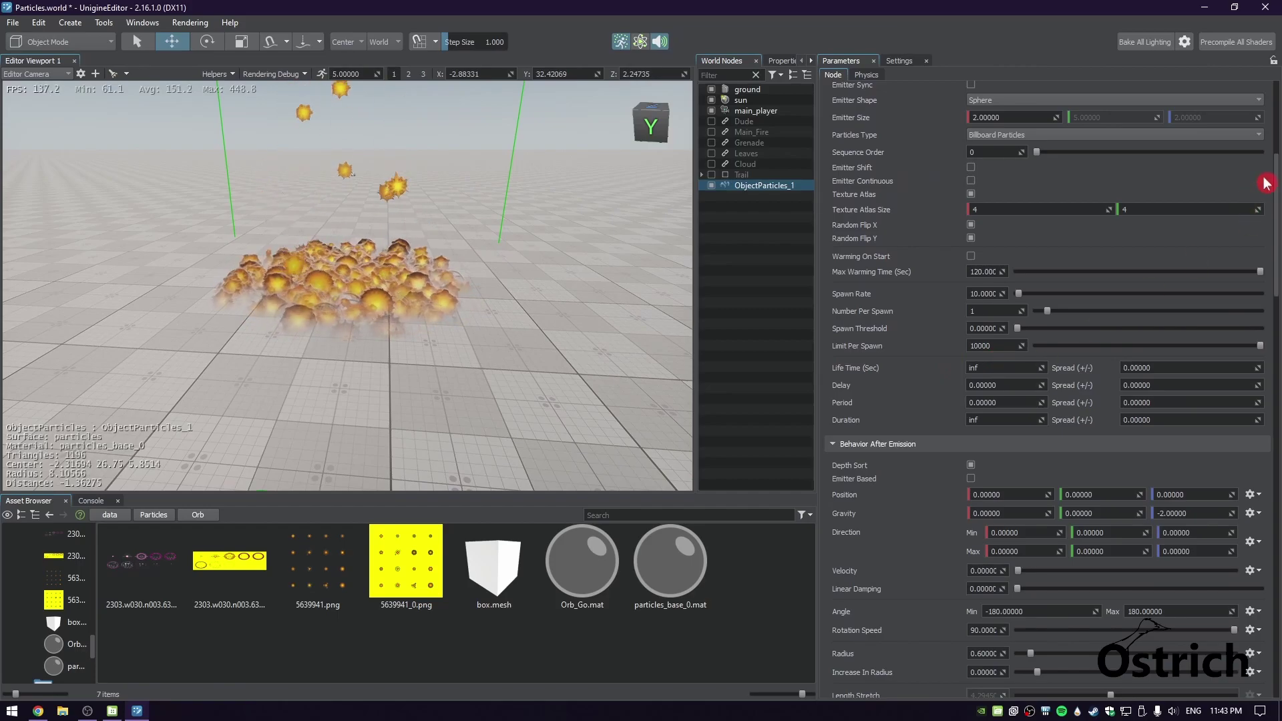
{"action": "left_click_drag", "start_coordinate": [1275, 177], "coordinate": [1261, 347]}
{"action": "left_click", "coordinate": [971, 182]}
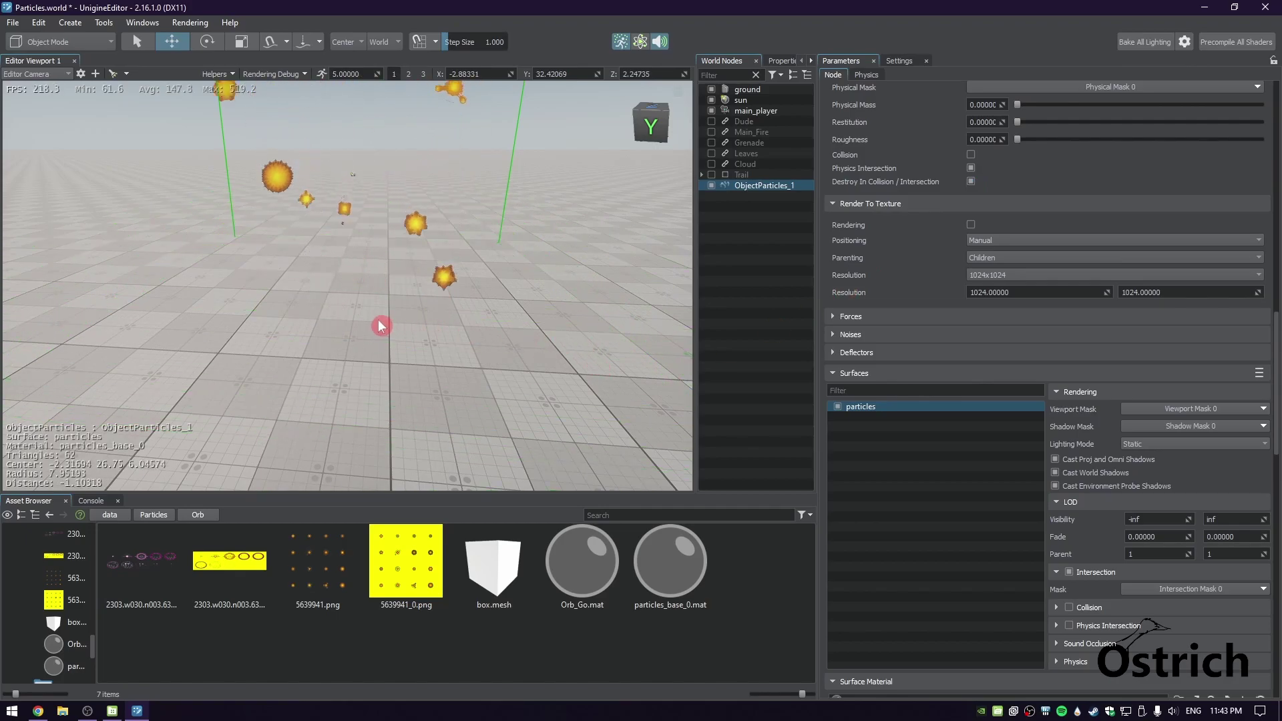
{"action": "right_click_drag", "start_coordinate": [380, 325], "coordinate": [372, 248]}
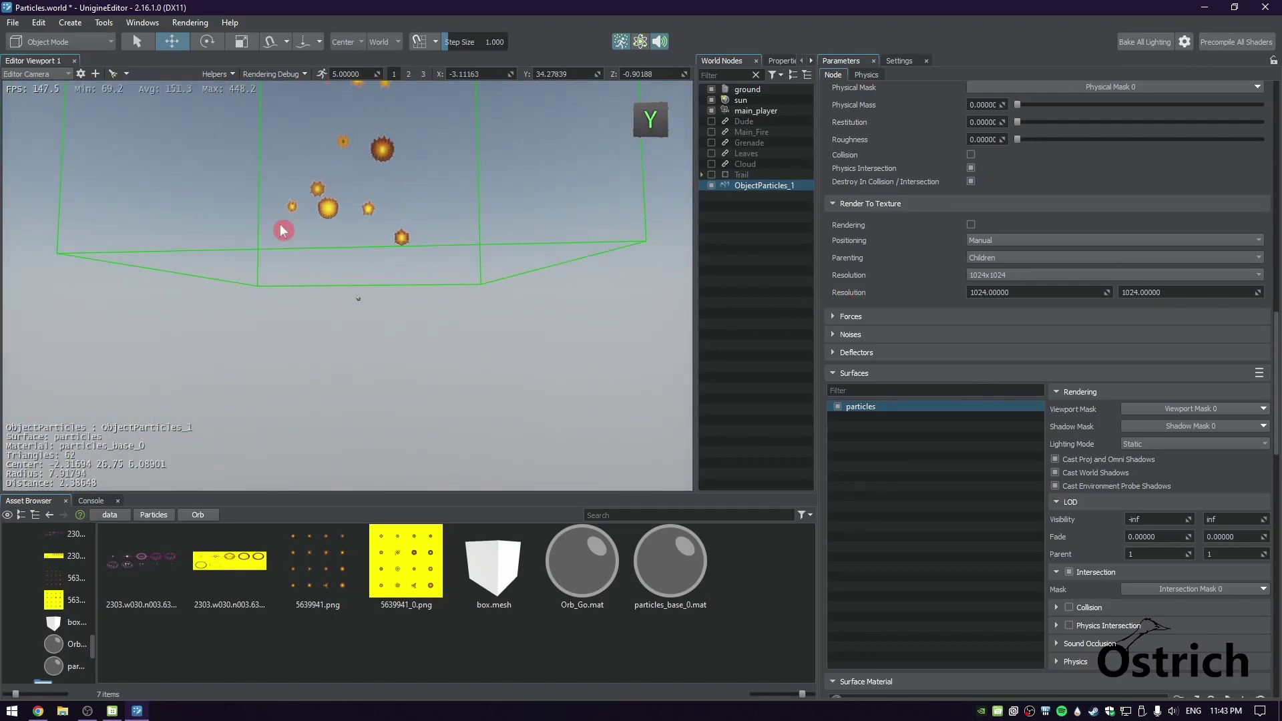
{"action": "right_click_drag", "start_coordinate": [295, 330], "coordinate": [375, 378]}
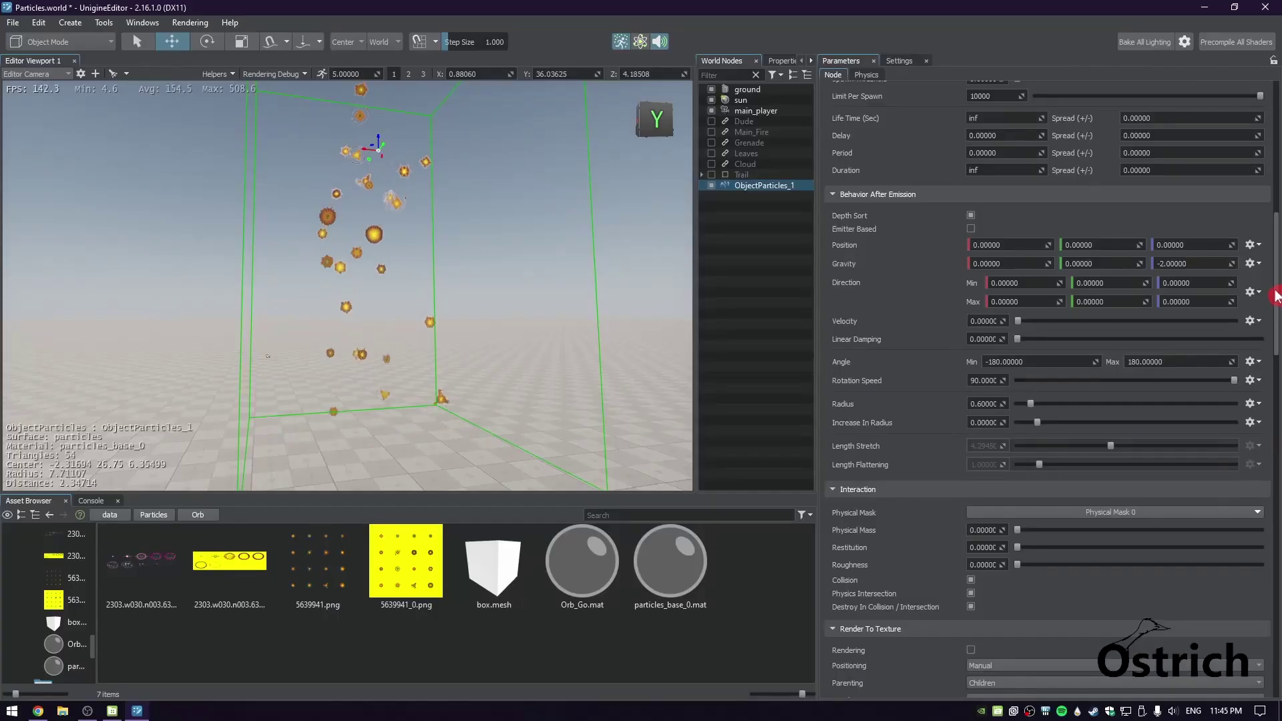
Delete the ObjectParticles_1 particle system from the world
{"action": "scroll", "coordinate": [1195, 286], "scroll_direction": "down", "scroll_amount": 3}
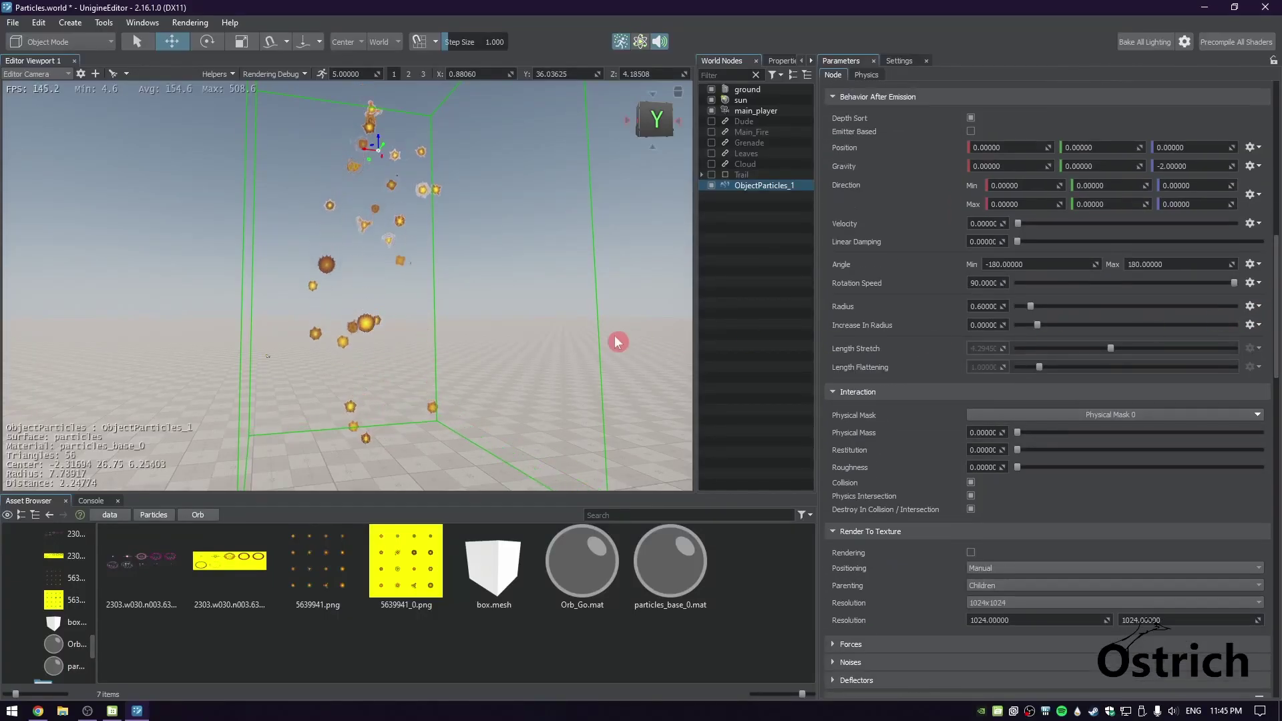
{"action": "right_click_drag", "start_coordinate": [503, 342], "coordinate": [484, 314]}
{"action": "key", "text": "Delete"}
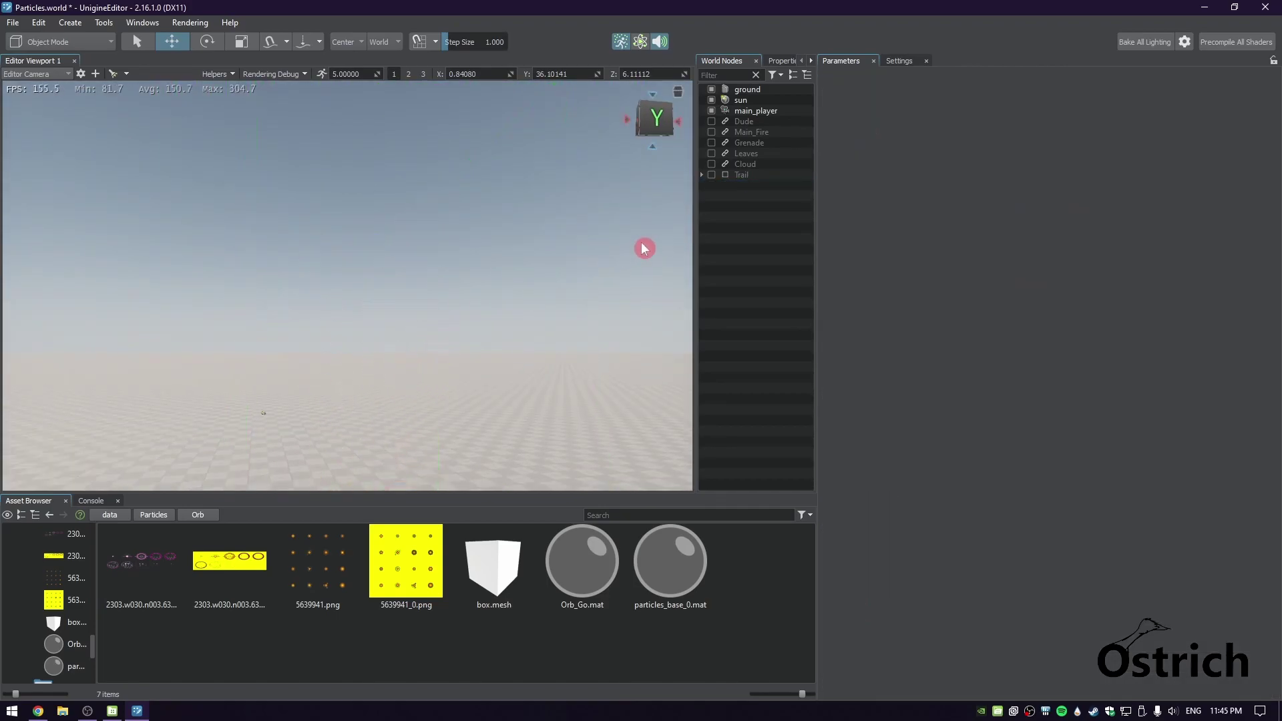
Enable the Dude, Main_Fire, Grenade, Leaves, Cloud and Trail nodes and look over their effects in the scene
{"action": "left_click", "coordinate": [712, 154]}
{"action": "left_click", "coordinate": [711, 164]}
{"action": "left_click", "coordinate": [711, 175]}
{"action": "right_click_drag", "start_coordinate": [496, 273], "coordinate": [375, 289]}
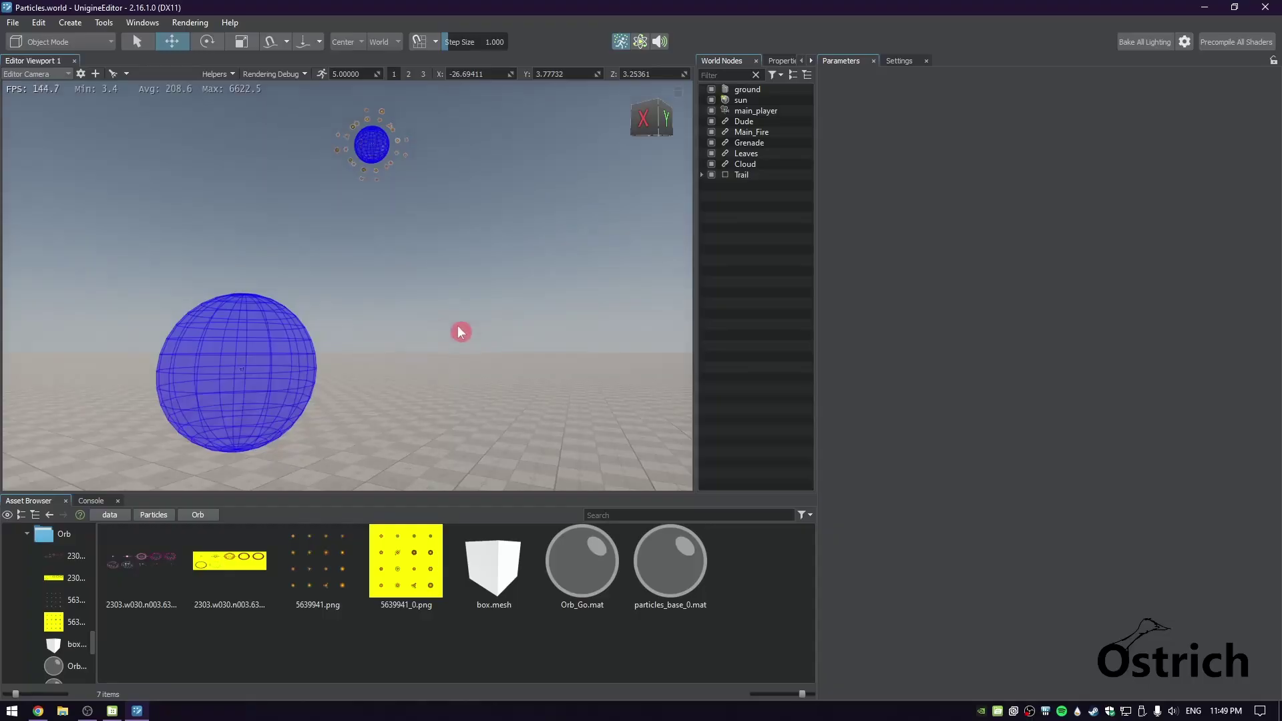
{"action": "mouse_move", "coordinate": [458, 331]}
{"action": "right_mouse_down"}
{"action": "mouse_move", "coordinate": [372, 335]}
{"action": "mouse_move", "coordinate": [195, 375]}
{"action": "mouse_move", "coordinate": [163, 360]}
{"action": "mouse_move", "coordinate": [386, 383]}
{"action": "mouse_move", "coordinate": [122, 349]}
{"action": "mouse_move", "coordinate": [512, 349]}
{"action": "mouse_move", "coordinate": [307, 352]}
{"action": "mouse_move", "coordinate": [274, 432]}
{"action": "right_mouse_up"}
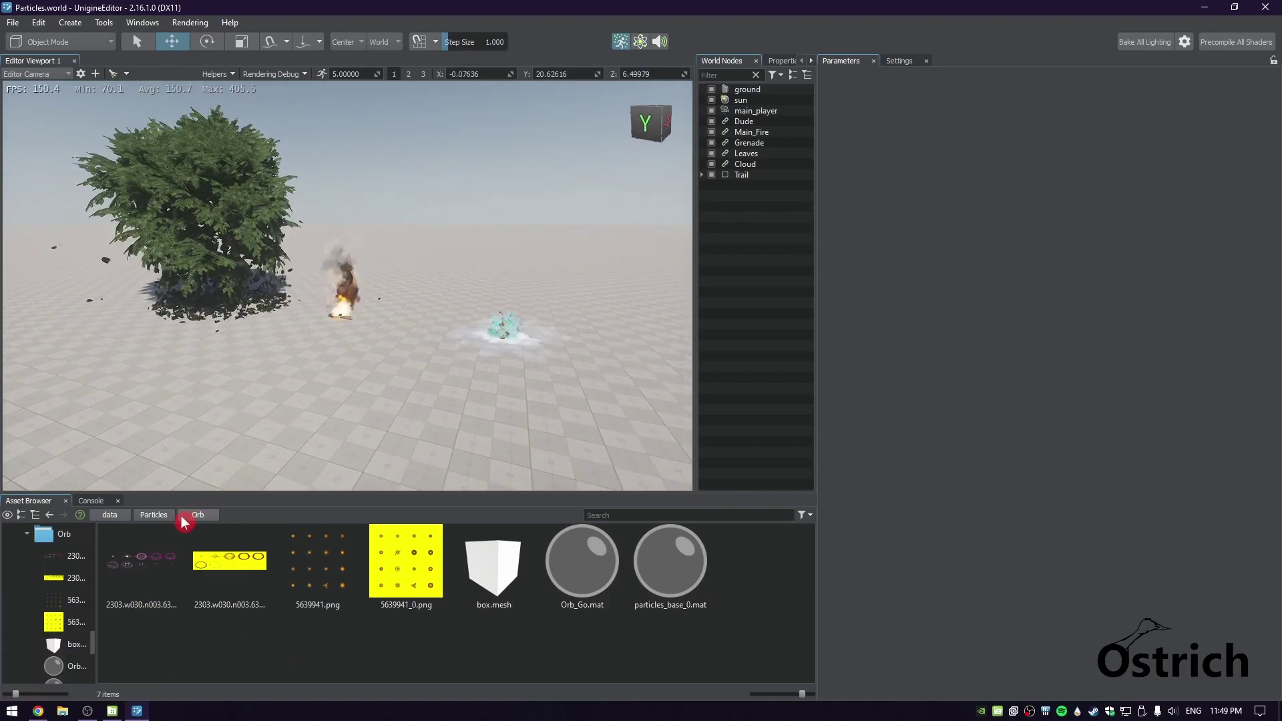
{"action": "right_click_drag", "start_coordinate": [223, 275], "coordinate": [323, 258]}
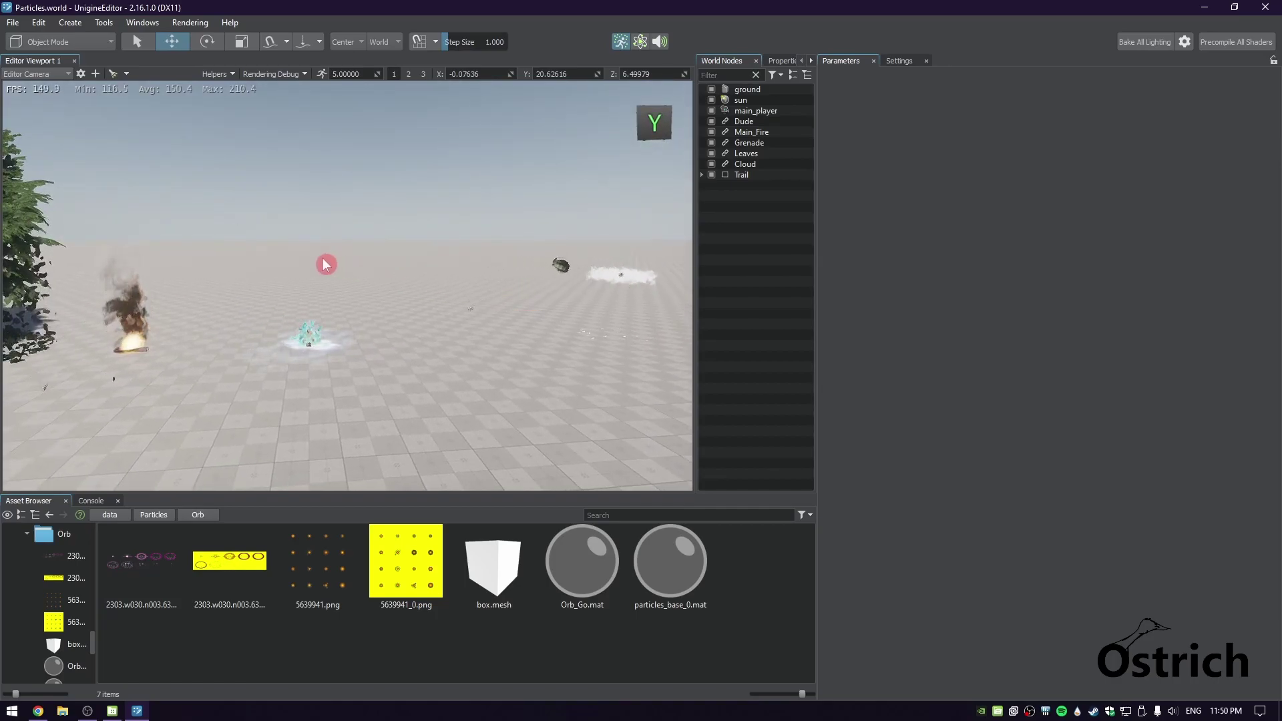